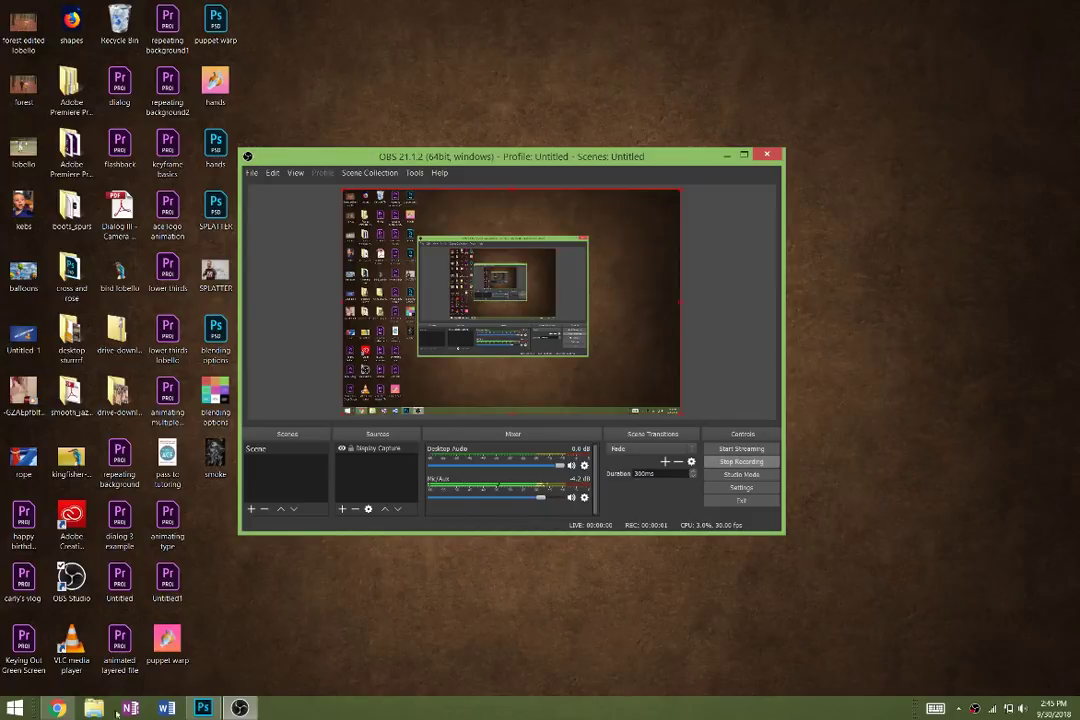
# - Open the robot folder in Videos and view the source portrait of the person in the orange jacket
pyautogui.click(93, 709)
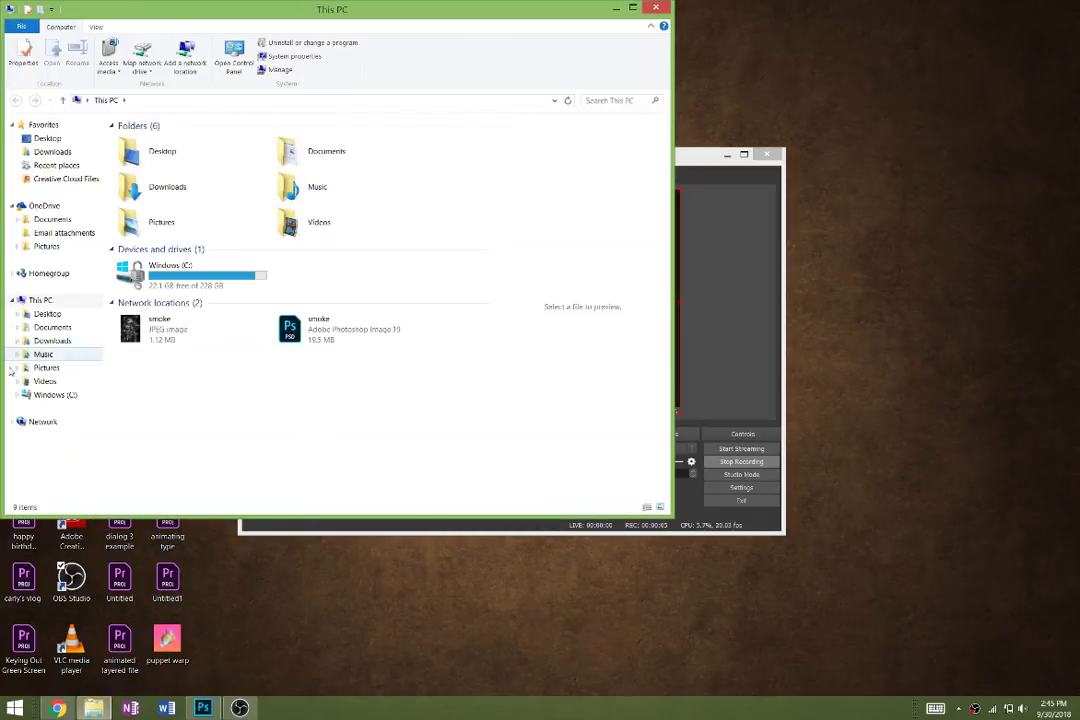
pyautogui.click(40, 383)
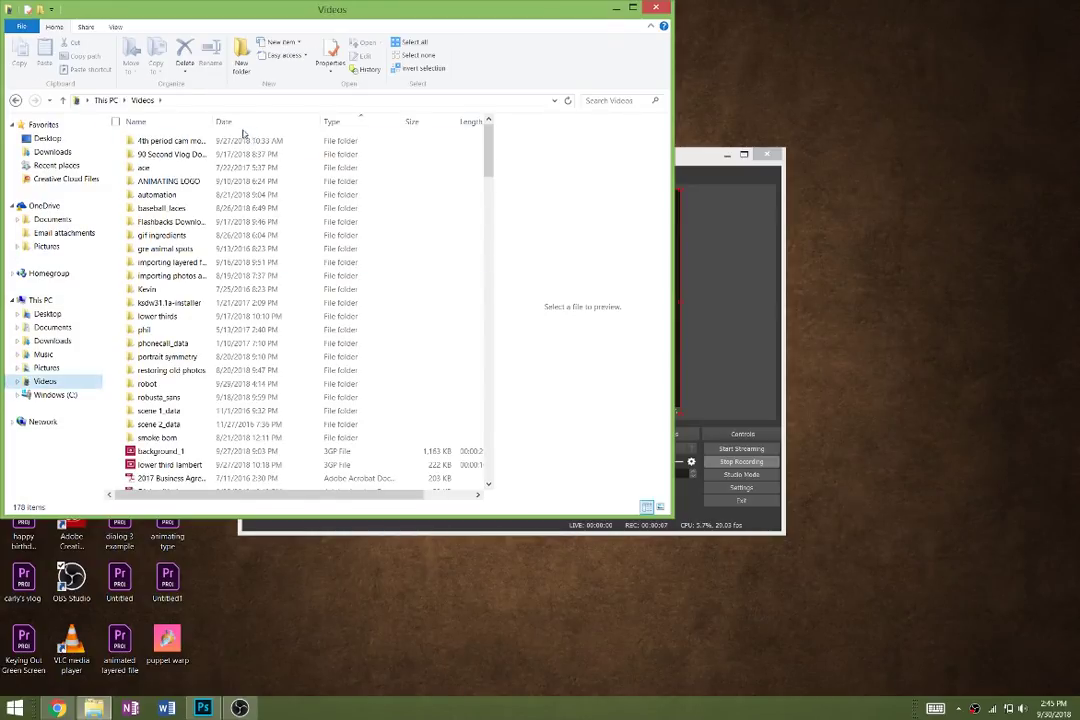
pyautogui.doubleClick(163, 385)
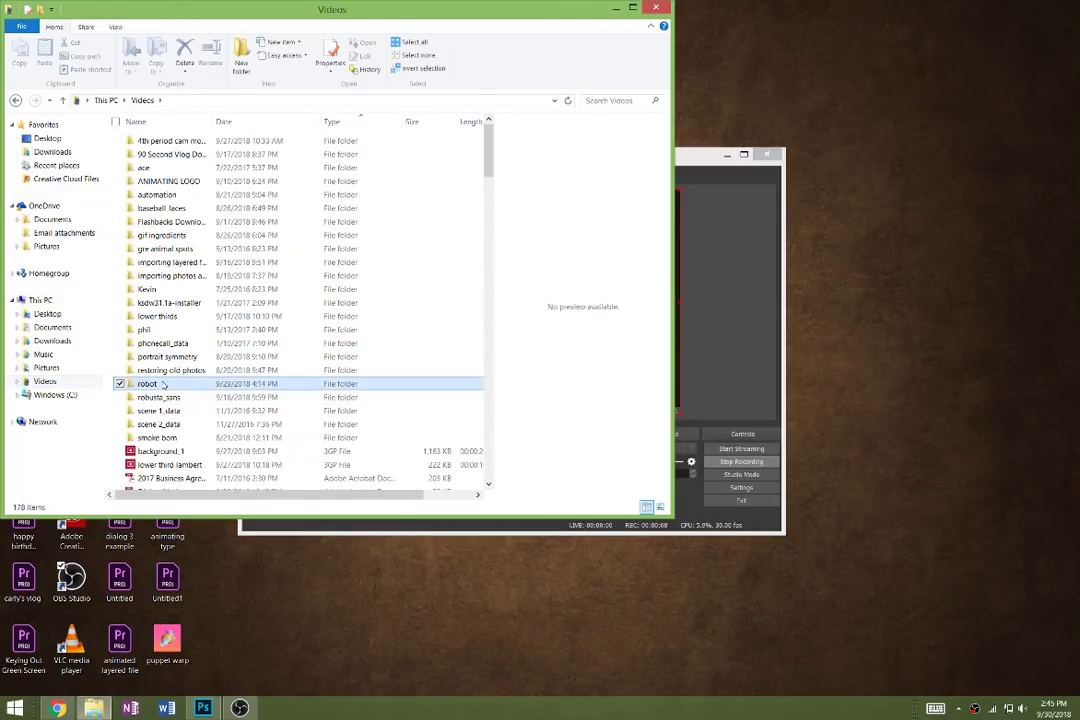
pyautogui.doubleClick(240, 428)
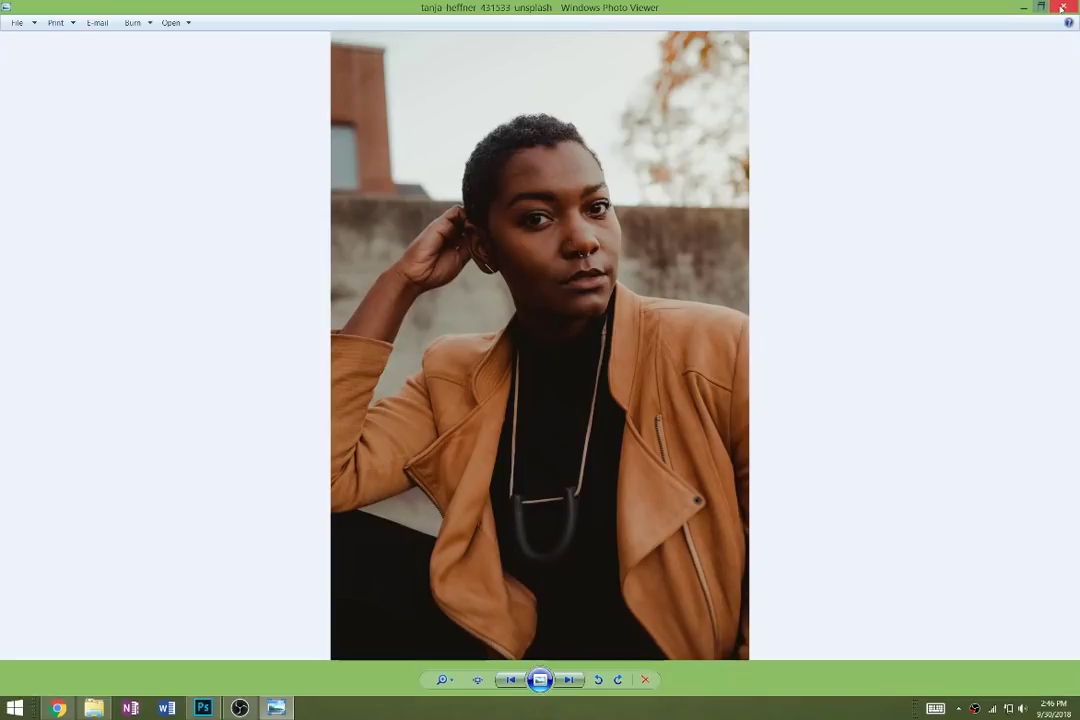
pyautogui.moveTo(1061, 6)
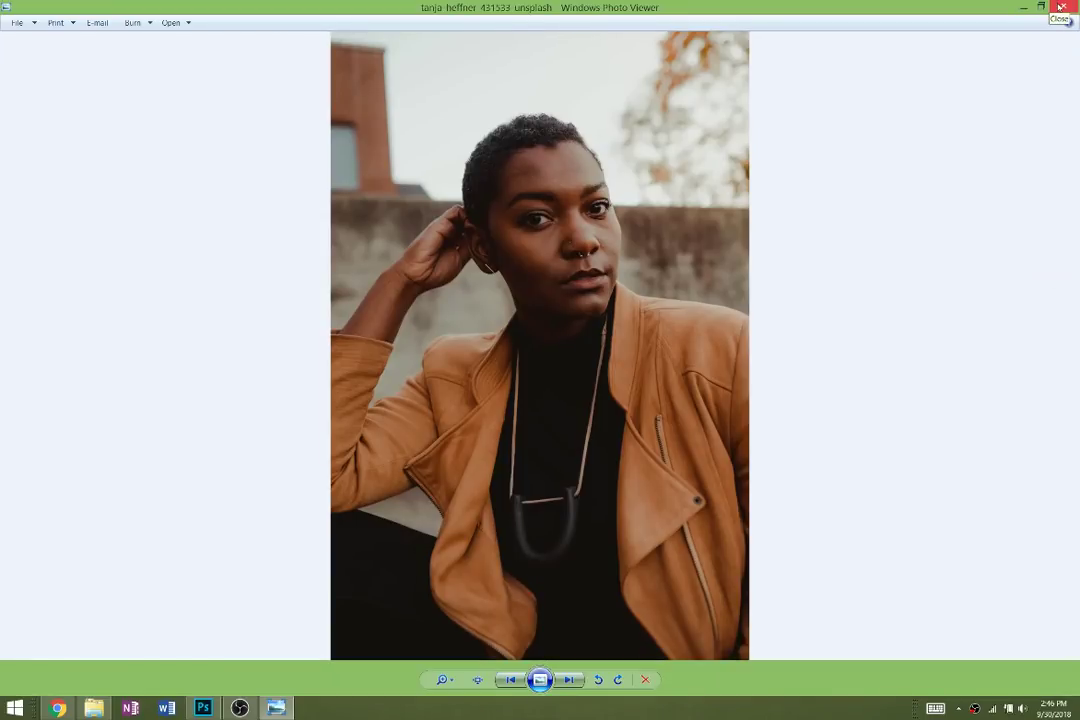
pyautogui.click(1061, 6)
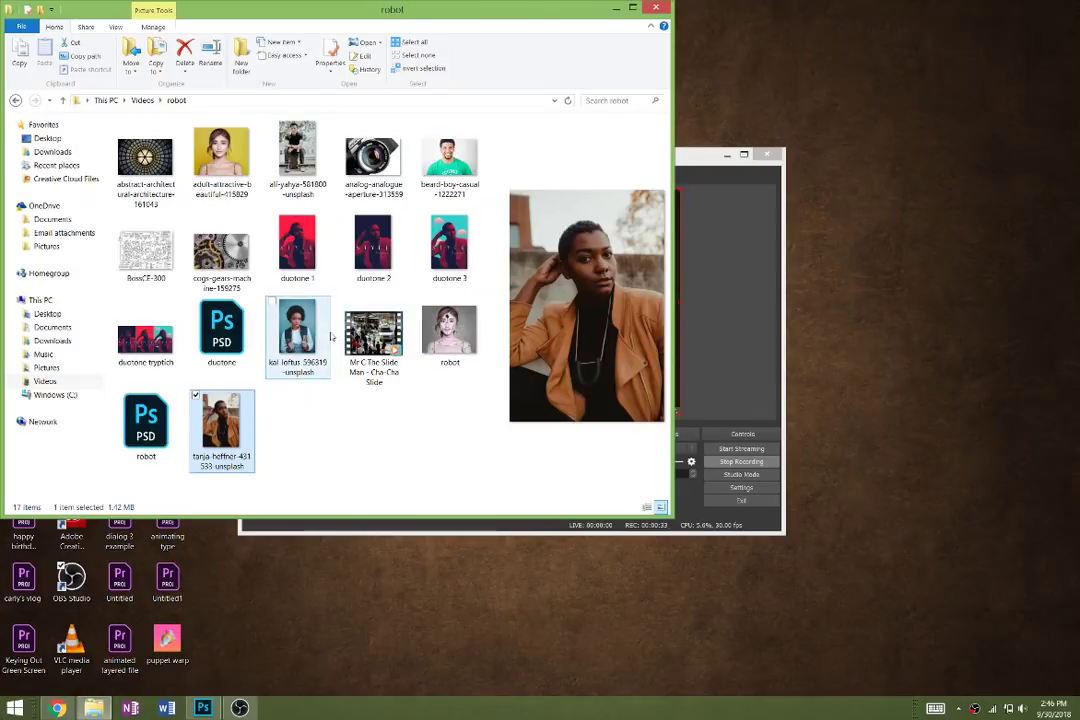
# - View the finished poster examples duotone 1, duotone 2 and duotone 3 in the robot folder
pyautogui.doubleClick(310, 250)
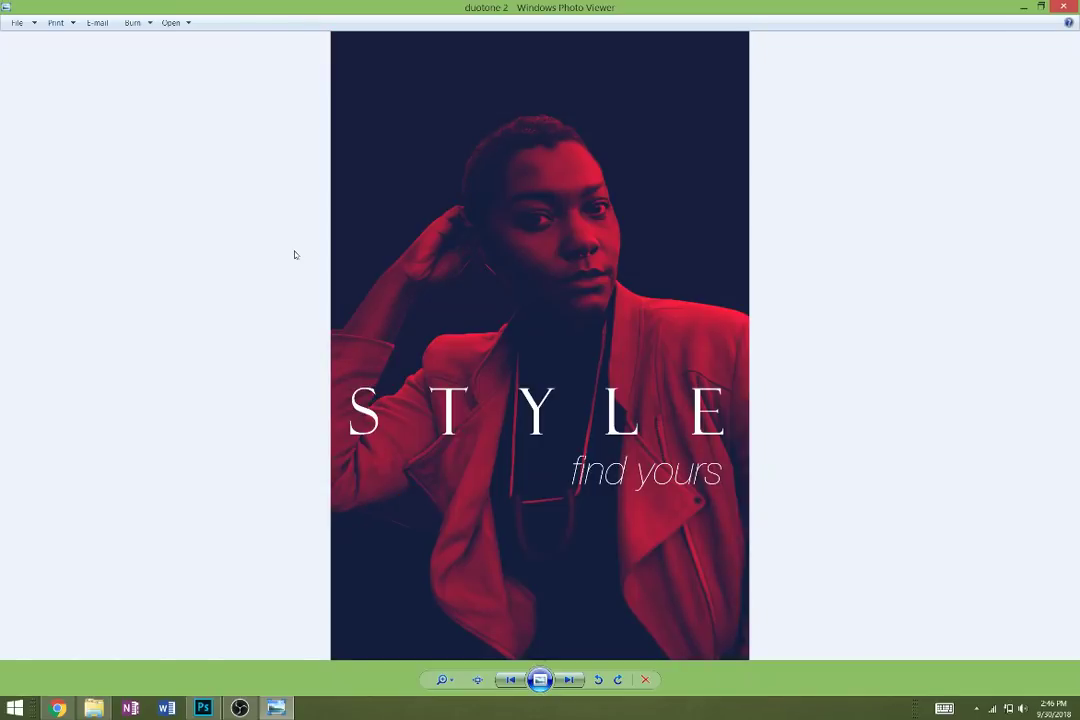
pyautogui.press('Right')
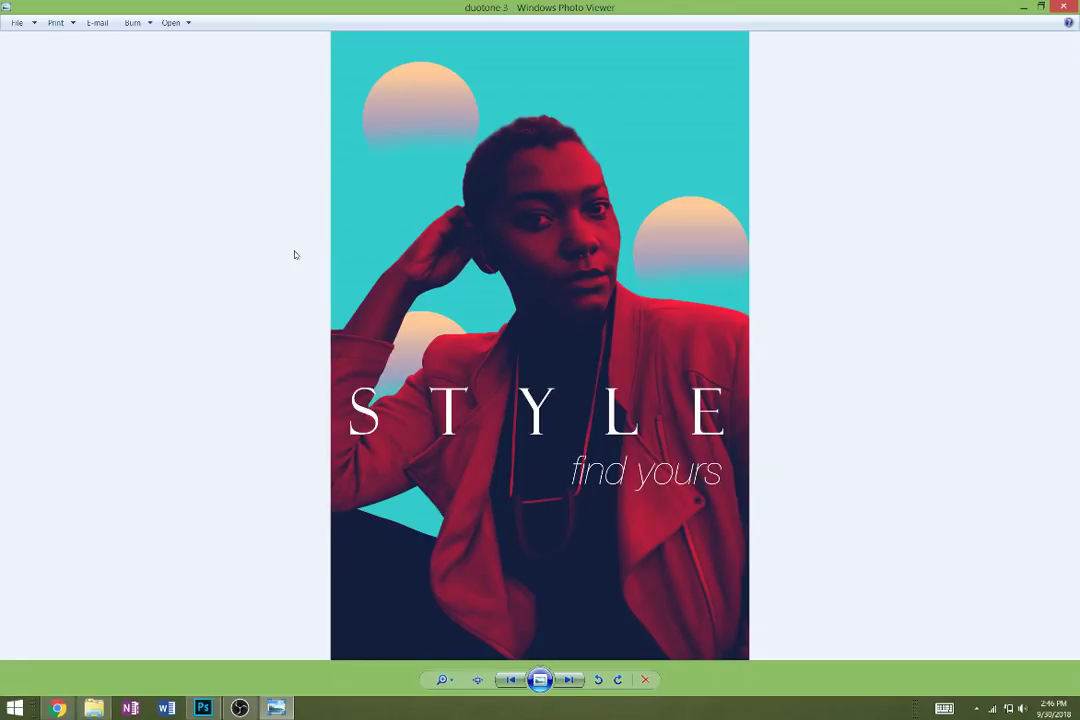
pyautogui.press('Left')
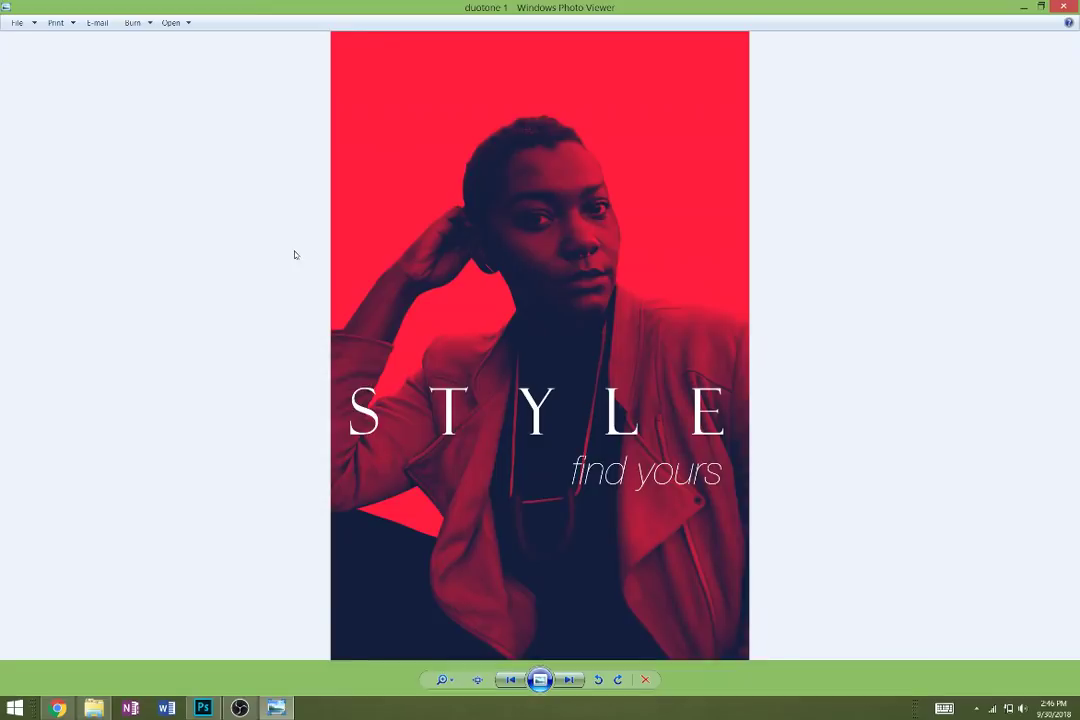
pyautogui.press('Right')
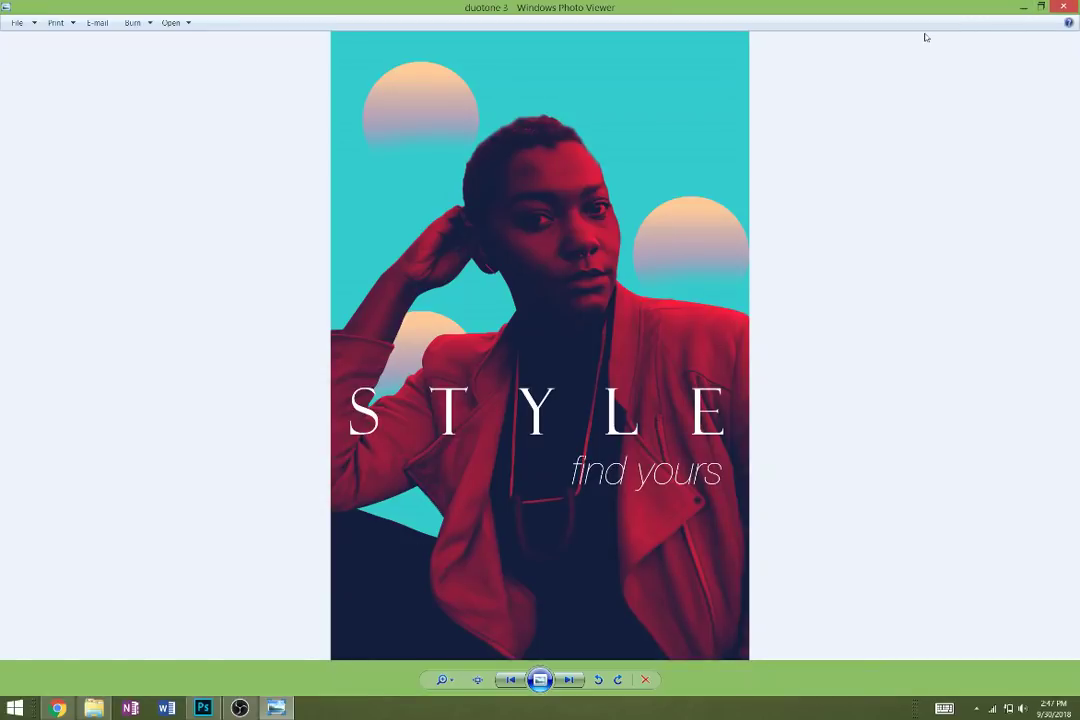
pyautogui.click(1063, 7)
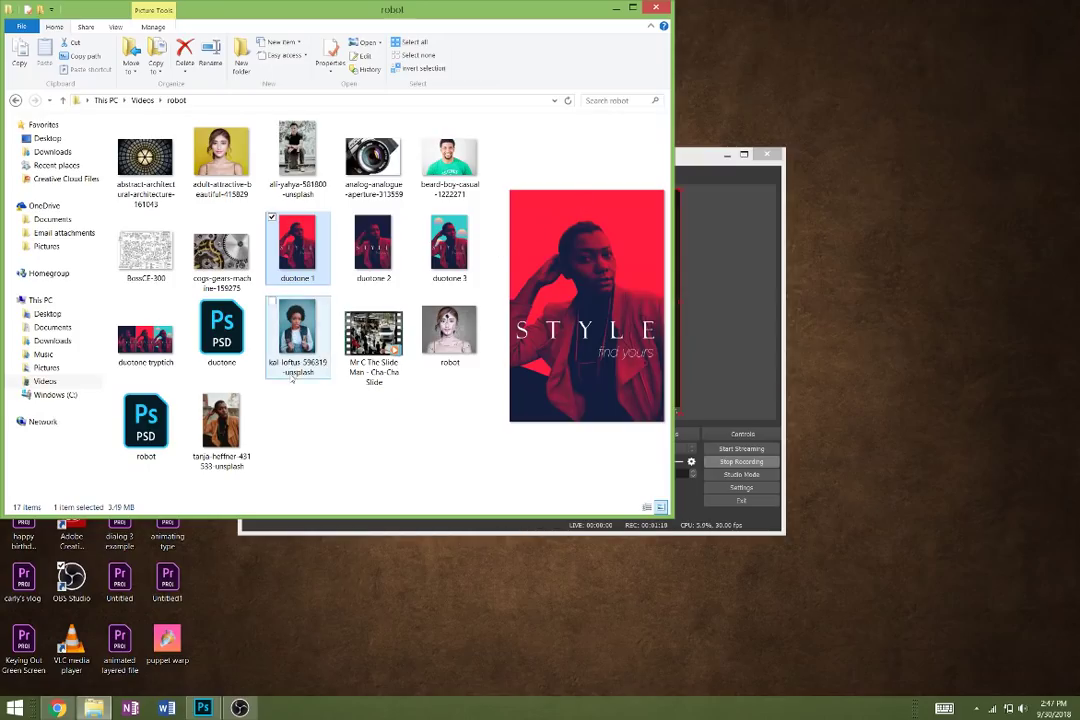
# - View the source portrait again, switch to Photoshop and close duotone.psd, keeping the portrait document open
pyautogui.doubleClick(214, 428)
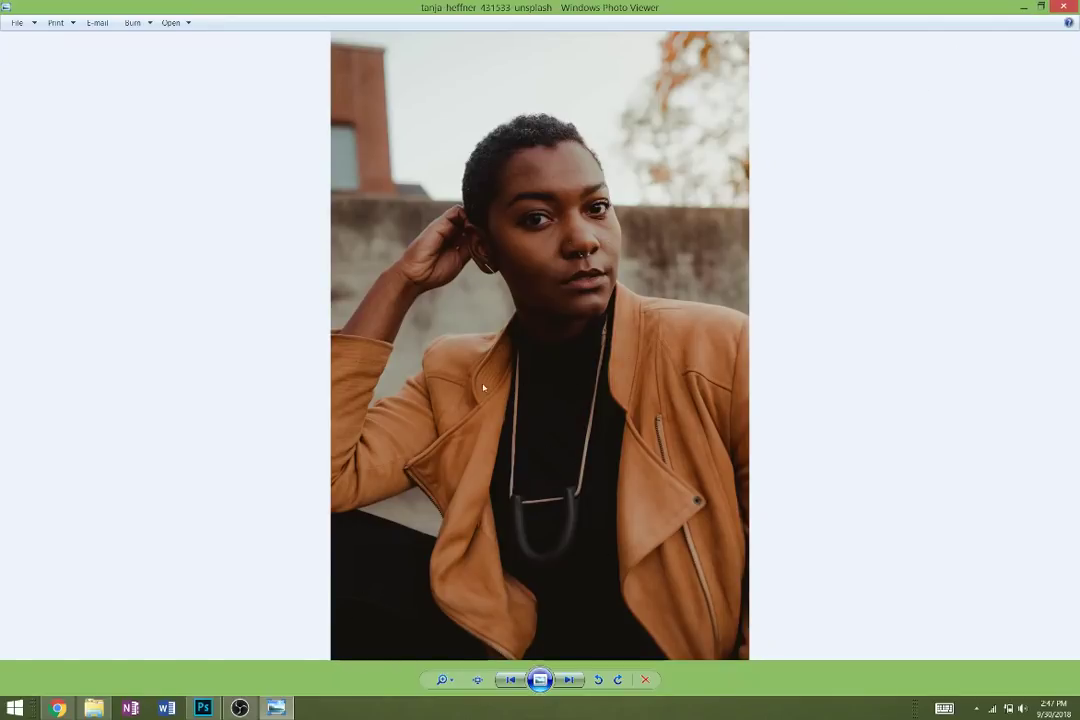
pyautogui.moveTo(1062, 8)
pyautogui.click(208, 709)
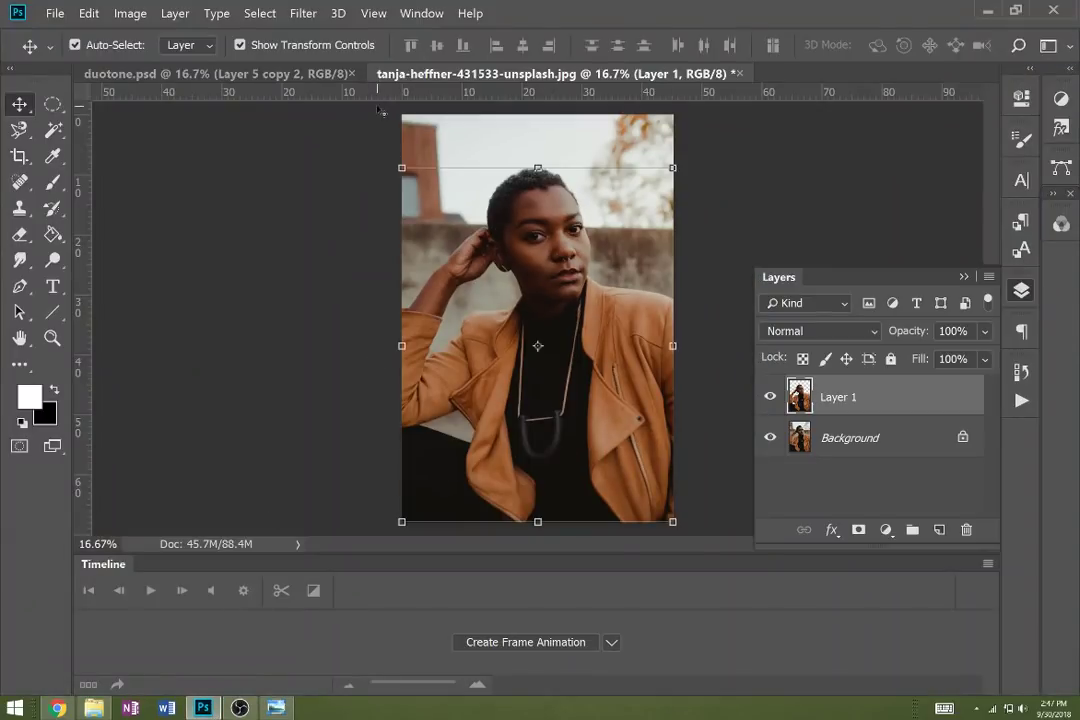
pyautogui.click(353, 74)
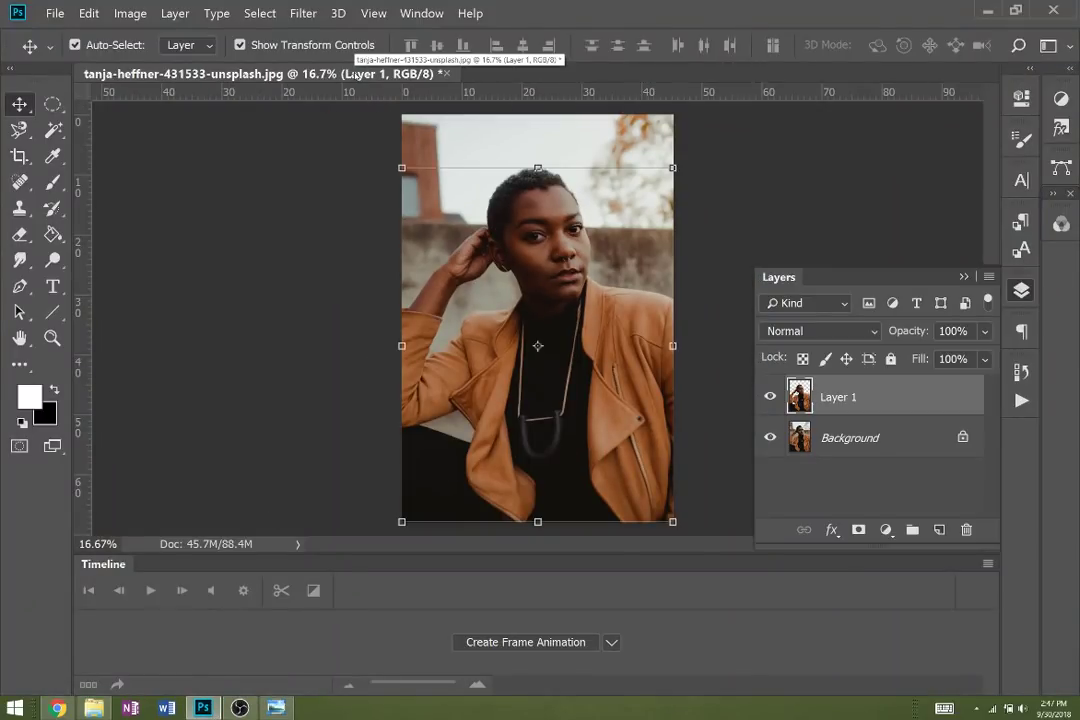
# - Hide the Background layer and add a new empty layer directly above it, beneath the cut-out figure on Layer 1
pyautogui.click(840, 451)
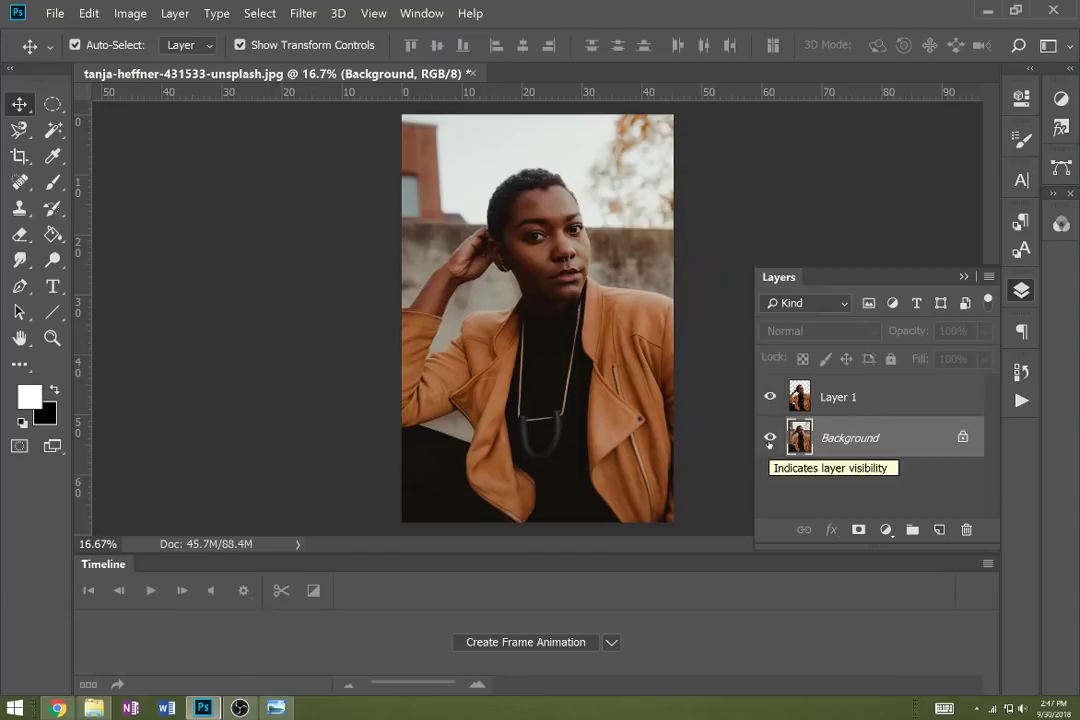
pyautogui.click(770, 440)
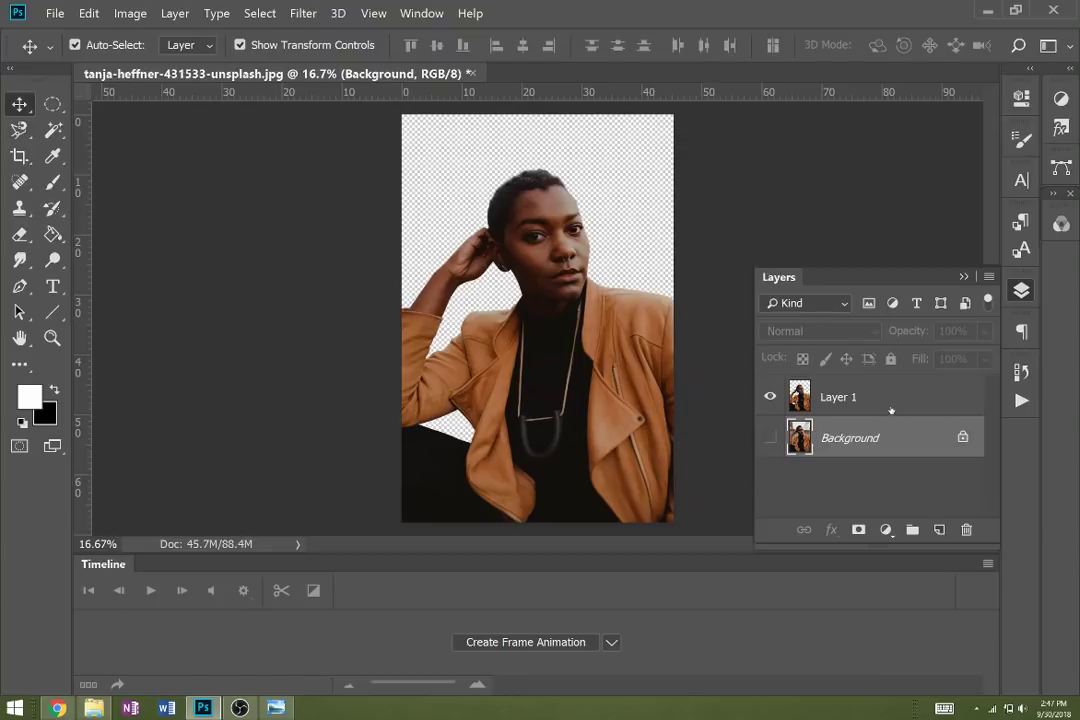
pyautogui.click(854, 400)
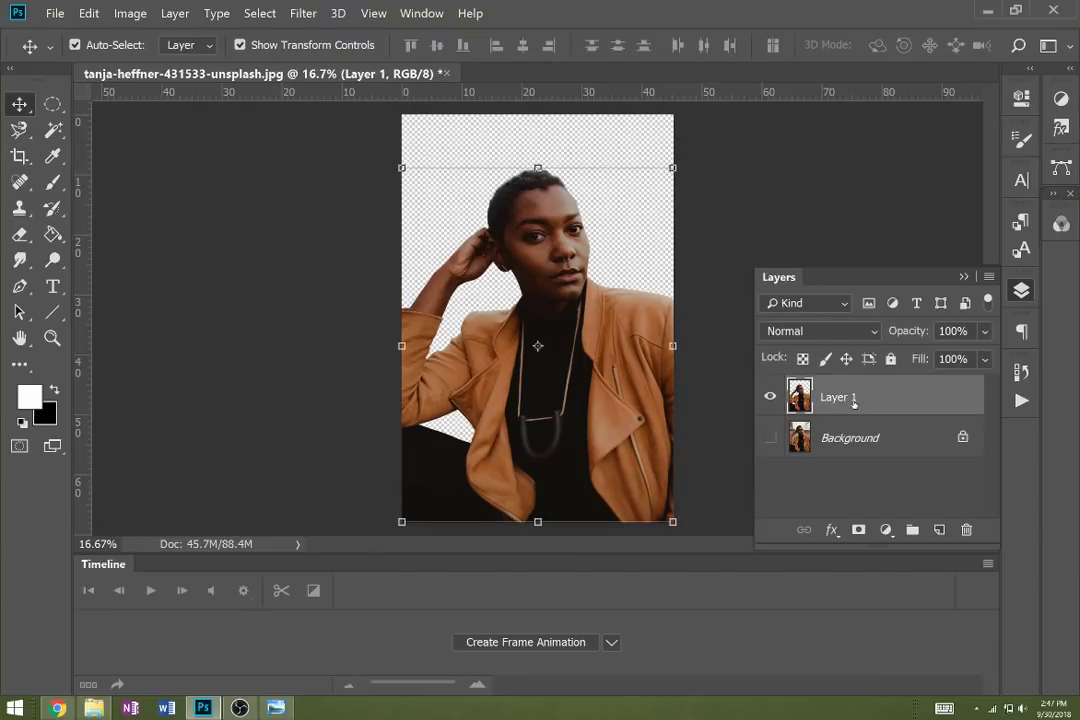
pyautogui.click(881, 442)
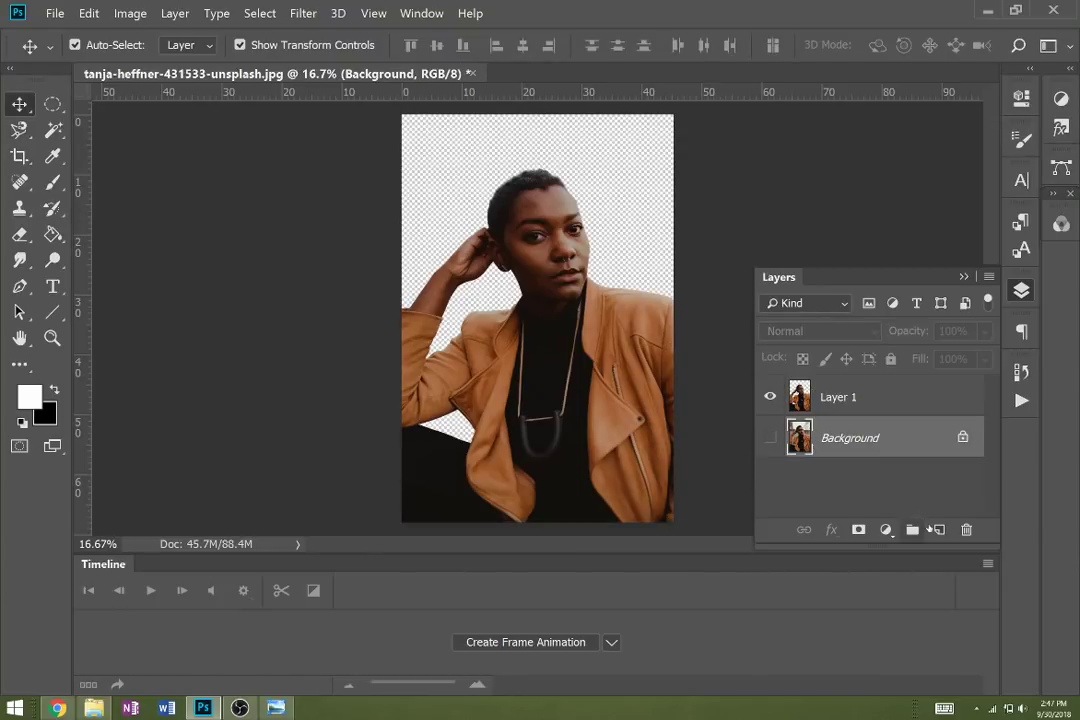
pyautogui.click(938, 529)
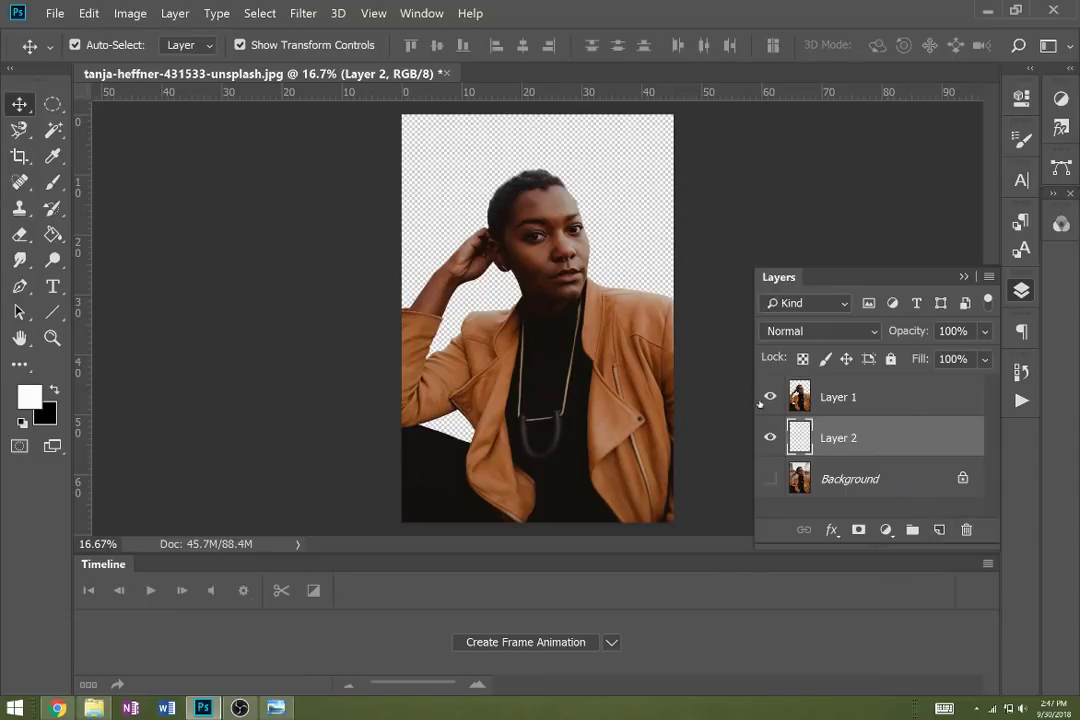
# - Fill the new Layer 2 behind the cut-out figure with white using the Paint Bucket
pyautogui.click(770, 397)
pyautogui.click(770, 397)
pyautogui.press('g')
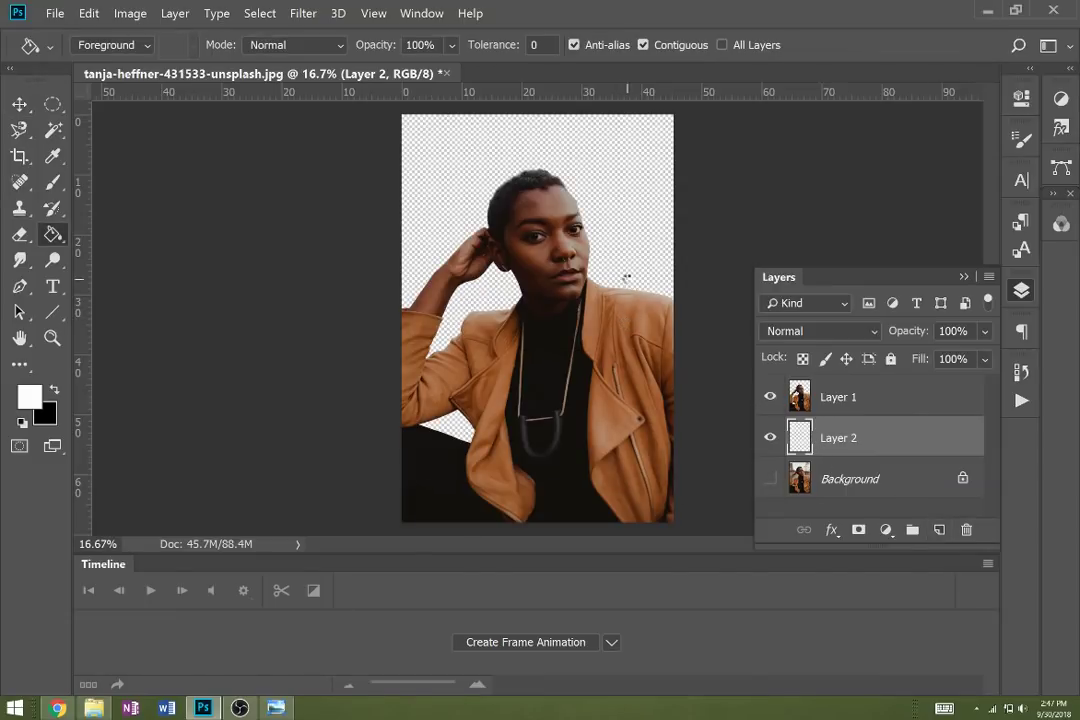
pyautogui.click(626, 277)
# - Add a Hue/Saturation adjustment layer above Layer 1 and set its saturation to -100
pyautogui.click(821, 409)
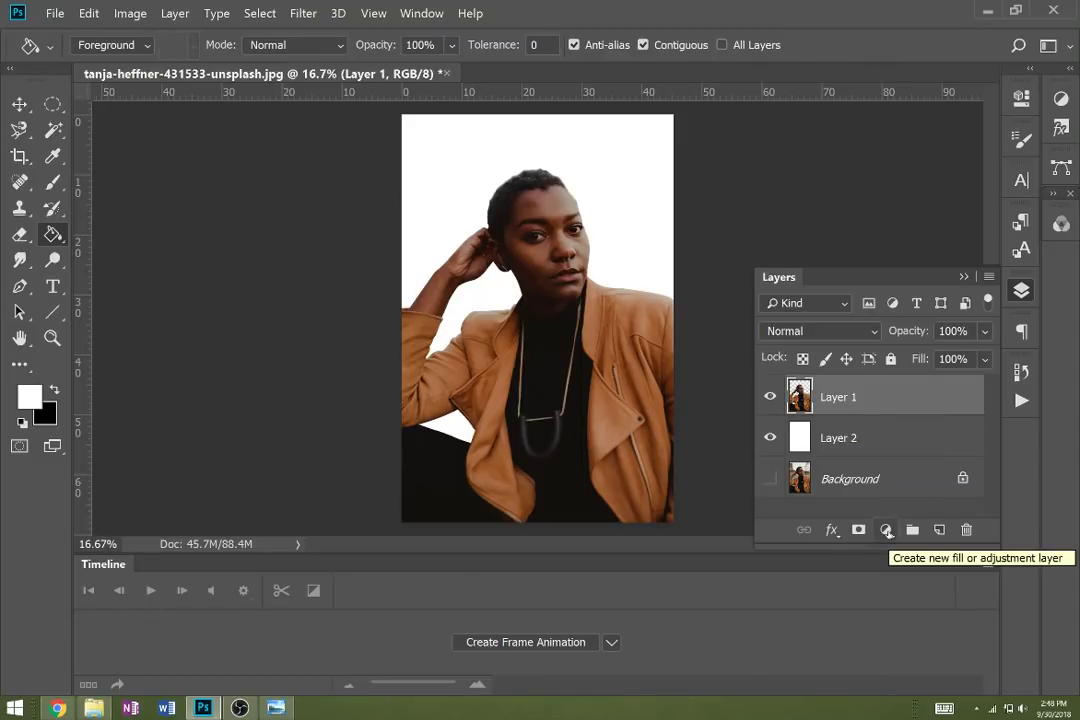
pyautogui.click(873, 446)
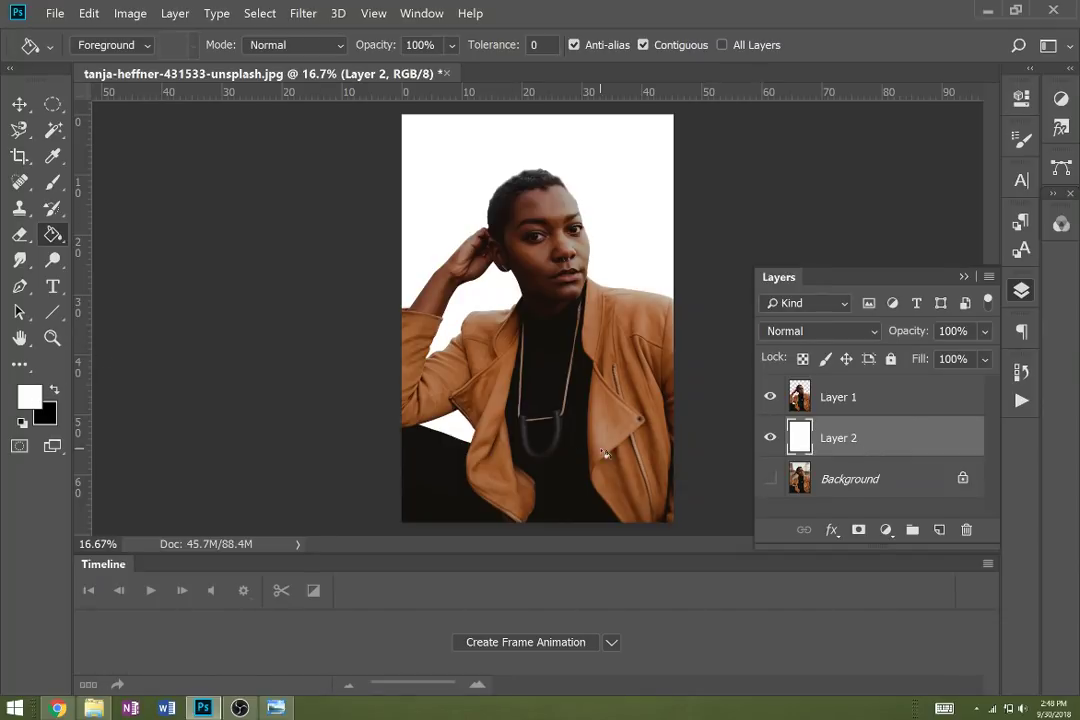
pyautogui.click(847, 400)
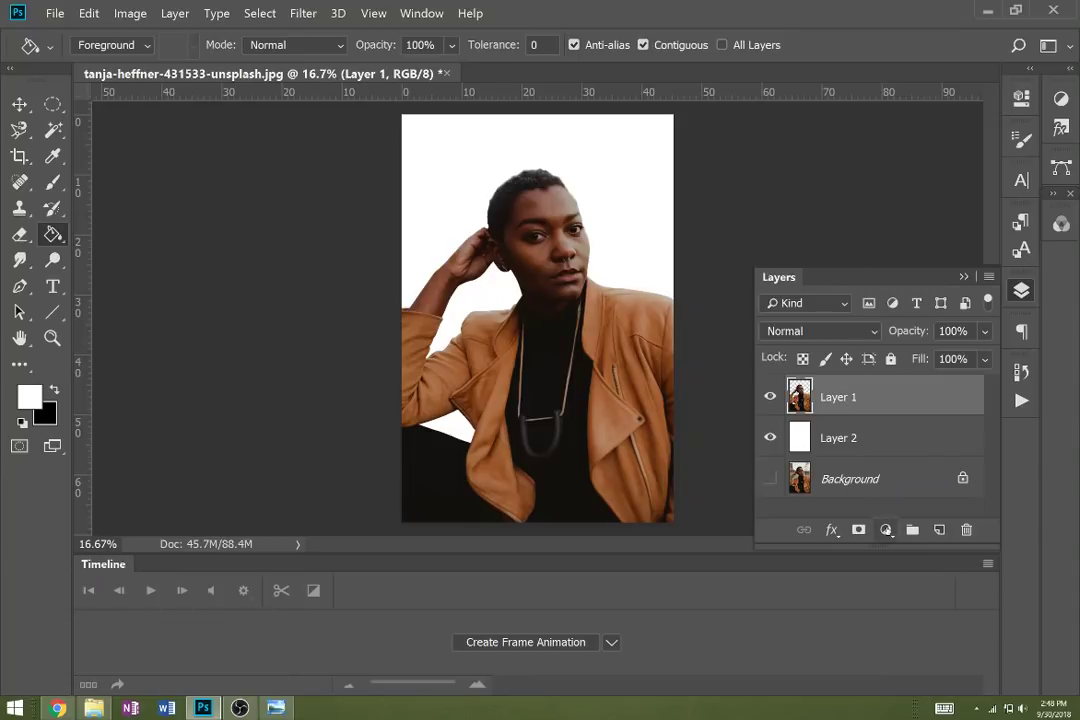
pyautogui.click(885, 530)
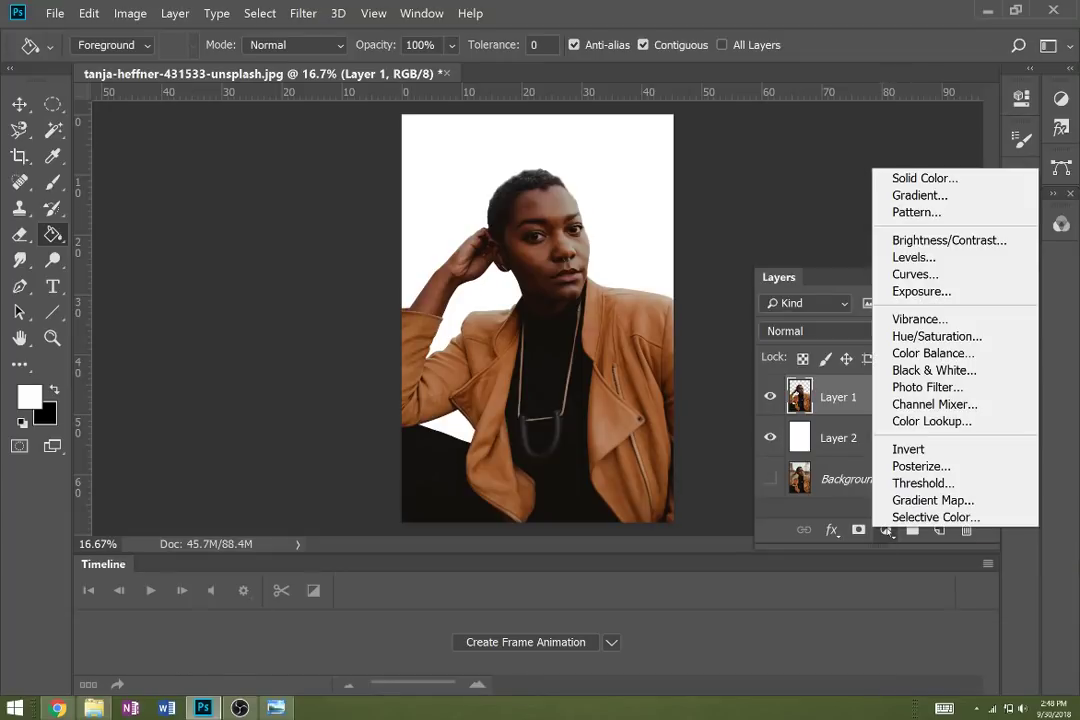
pyautogui.click(949, 337)
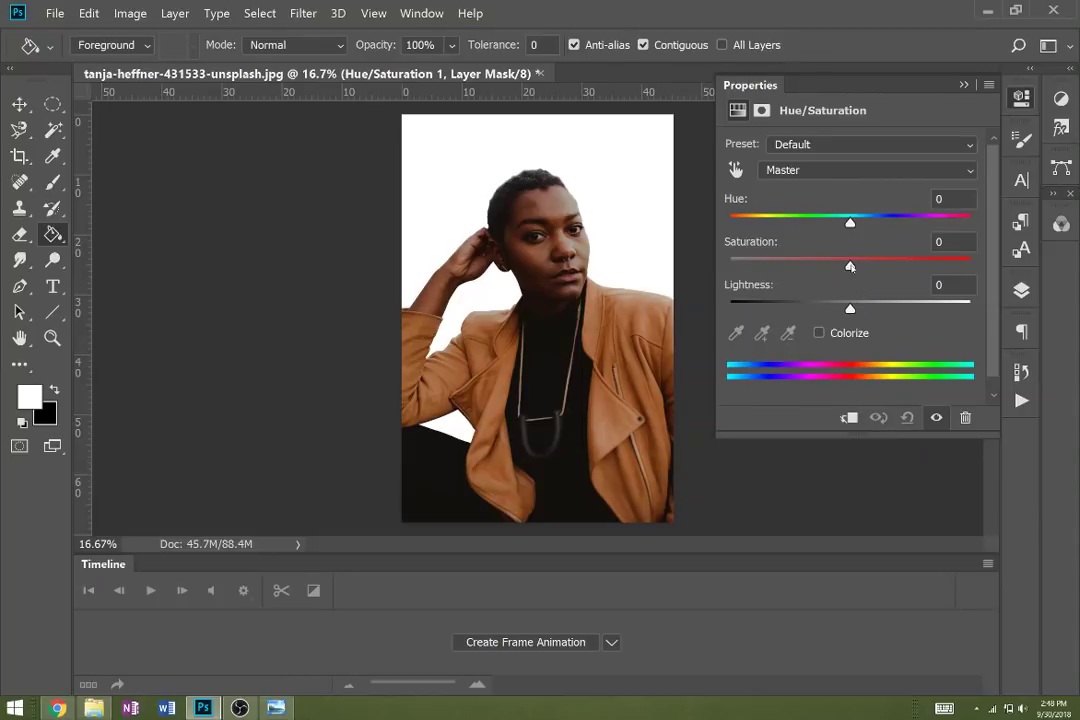
pyautogui.moveTo(850, 266); pyautogui.dragTo(713, 273)
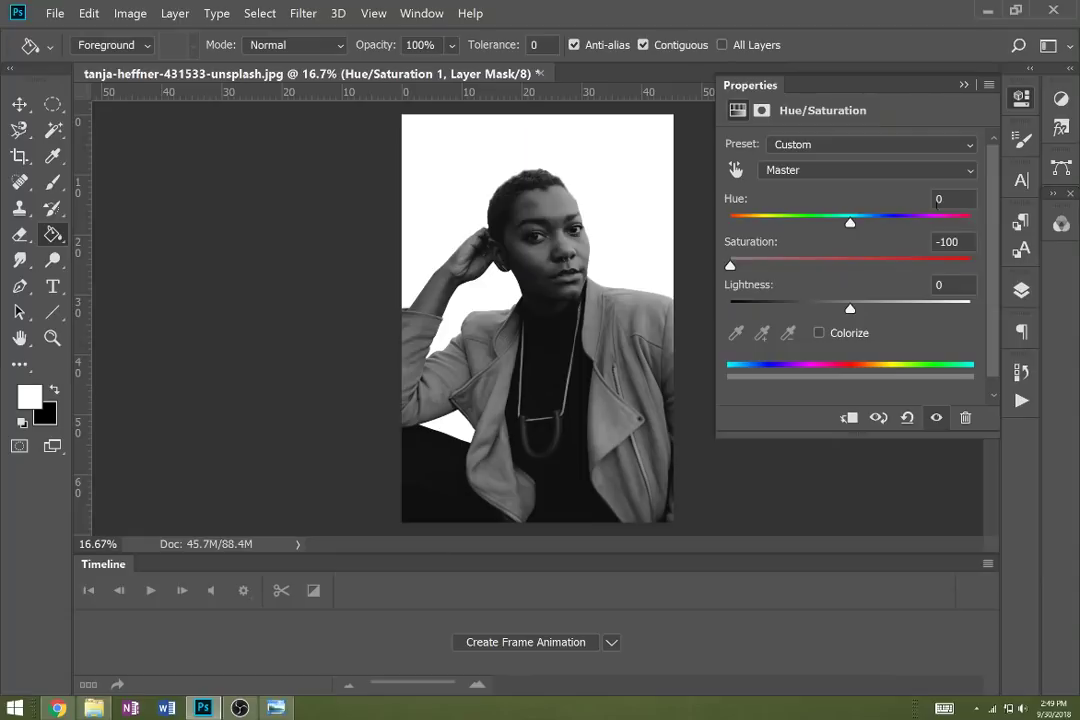
pyautogui.click(965, 83)
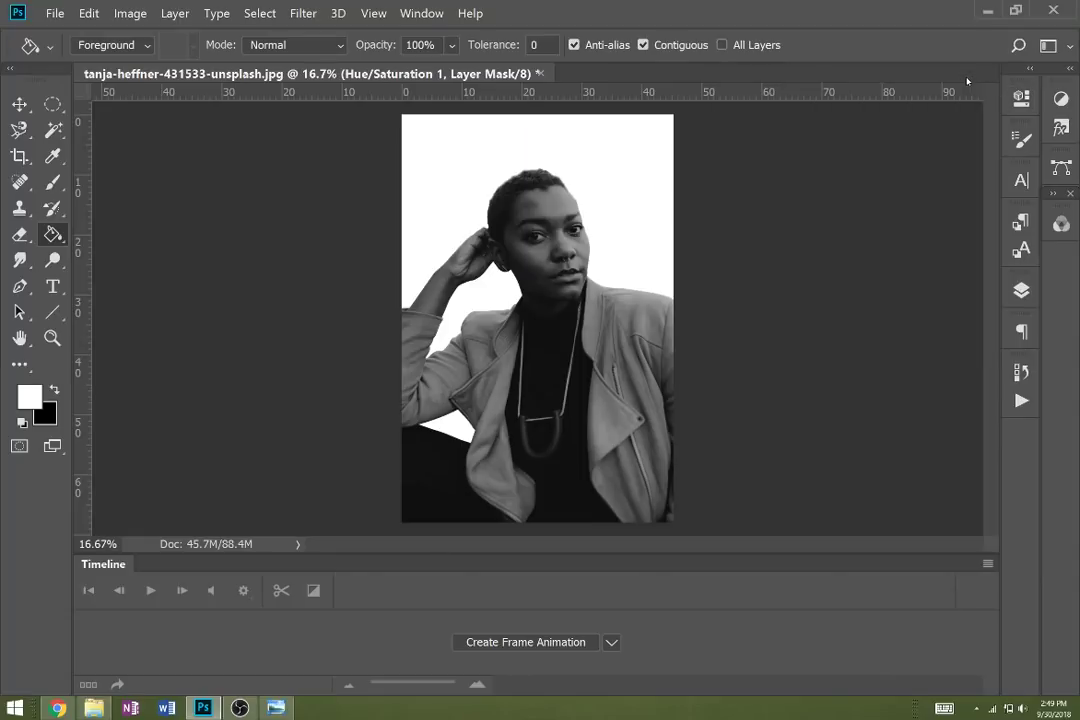
# - Fill Layer 2 behind the figure with pure red (ff0000) using the Paint Bucket
pyautogui.click(1021, 290)
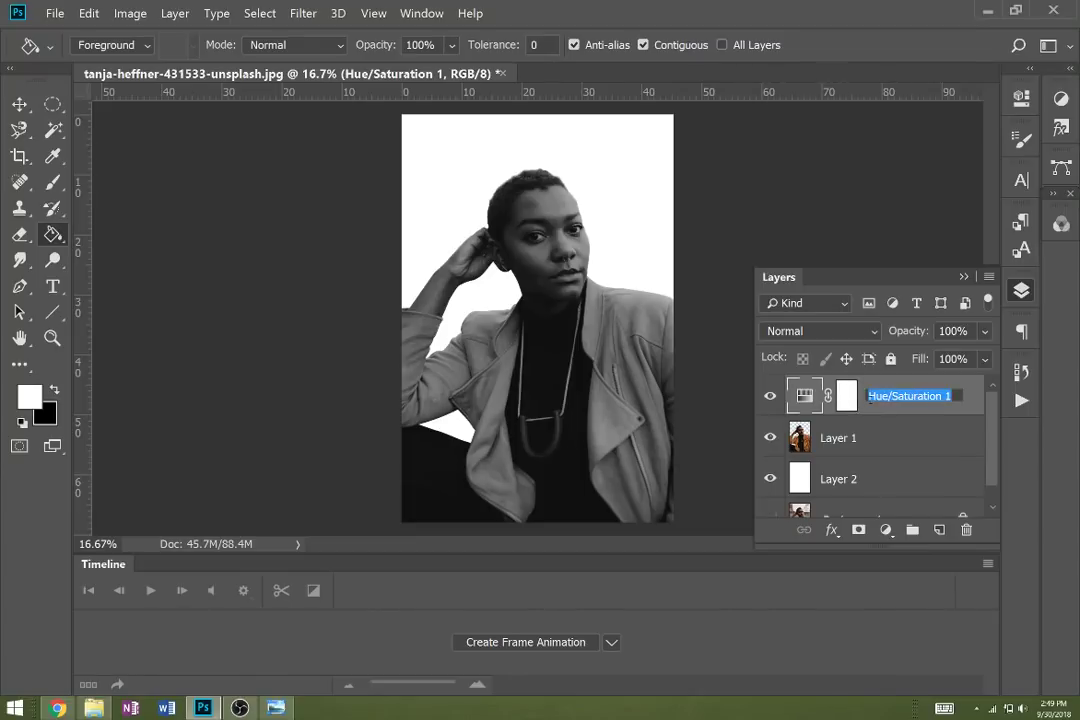
pyautogui.click(921, 449)
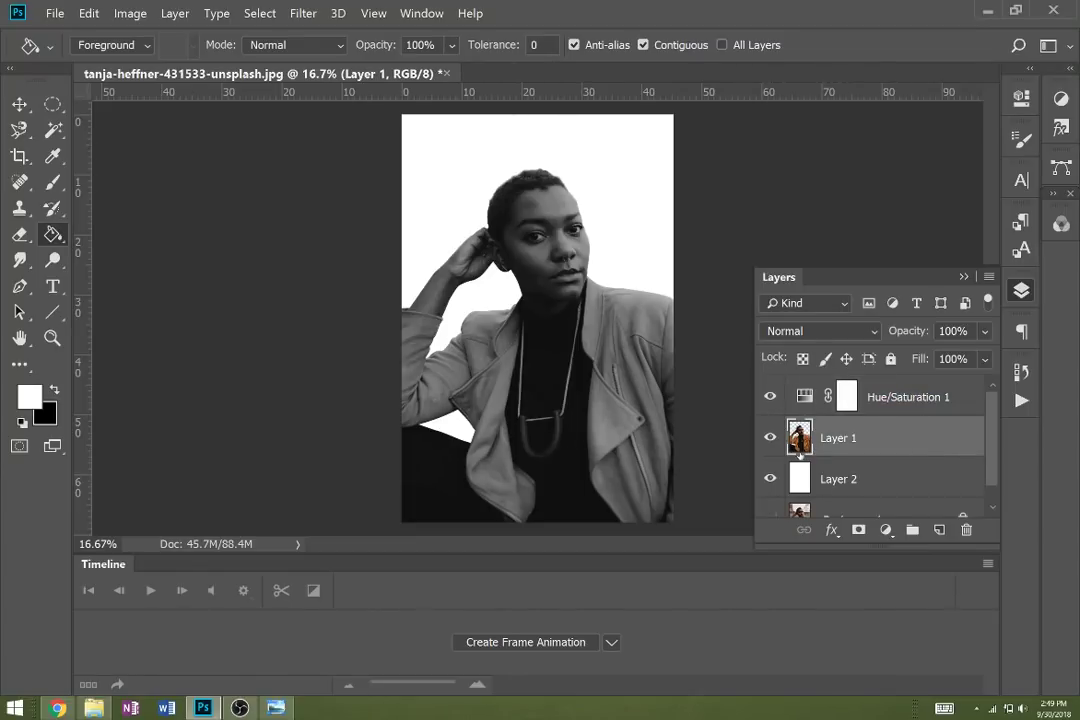
pyautogui.hotkey('alt', '[')
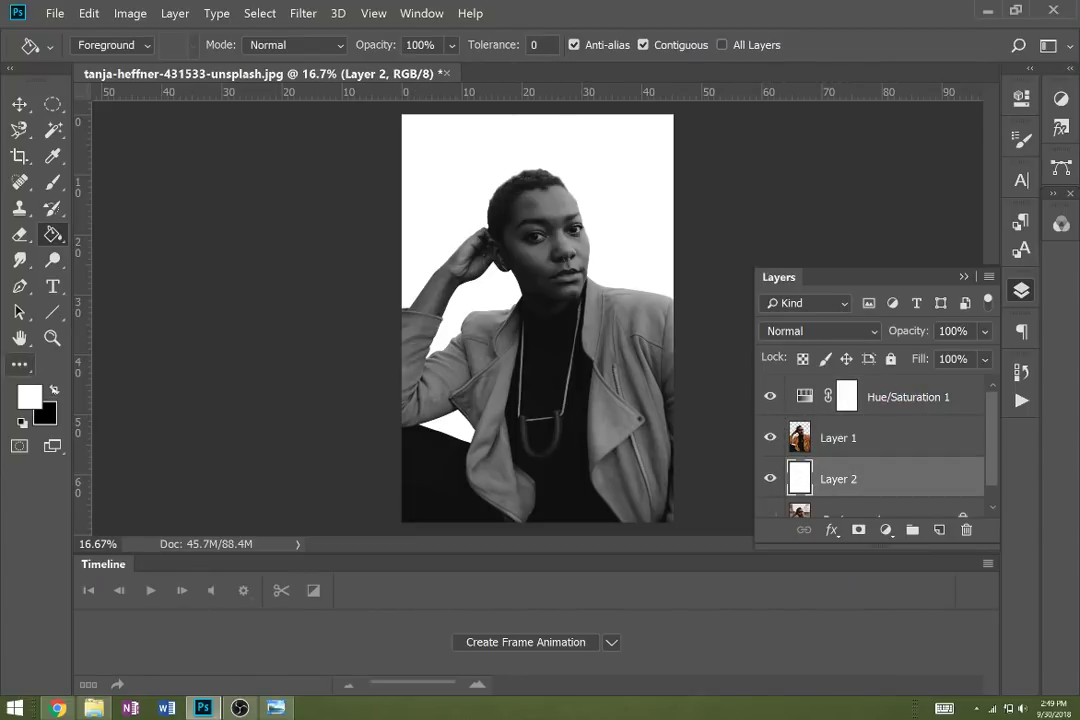
pyautogui.click(44, 413)
pyautogui.click(231, 325)
pyautogui.moveTo(231, 325); pyautogui.dragTo(376, 200)
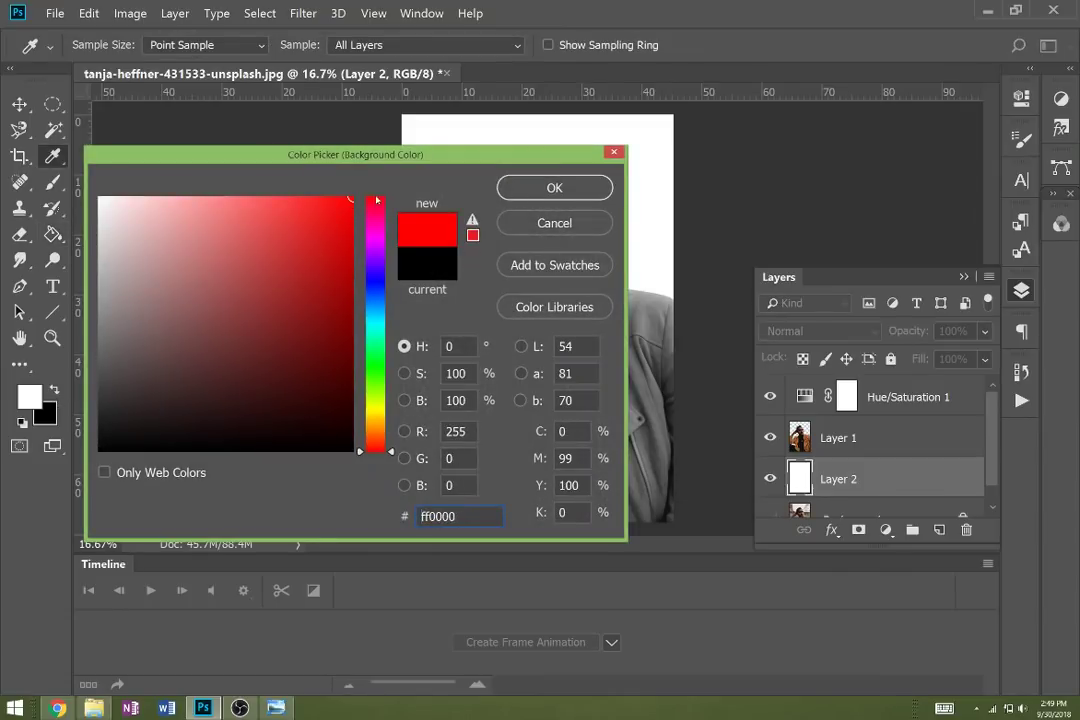
pyautogui.click(540, 188)
pyautogui.press('g')
pyautogui.press('x')
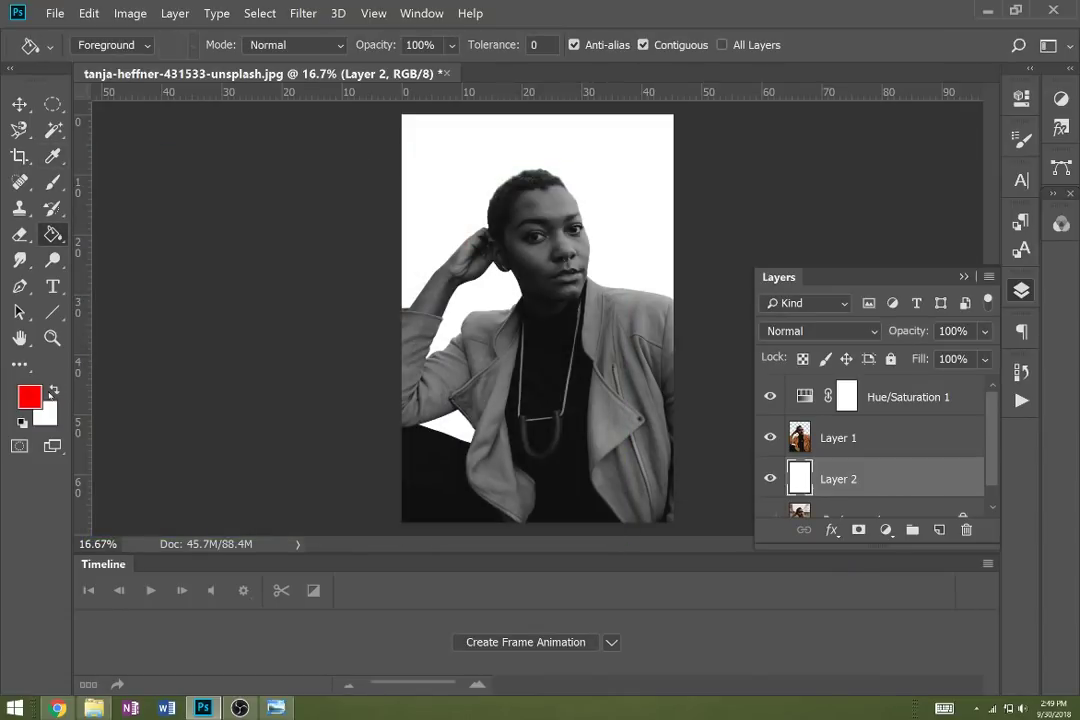
pyautogui.click(414, 246)
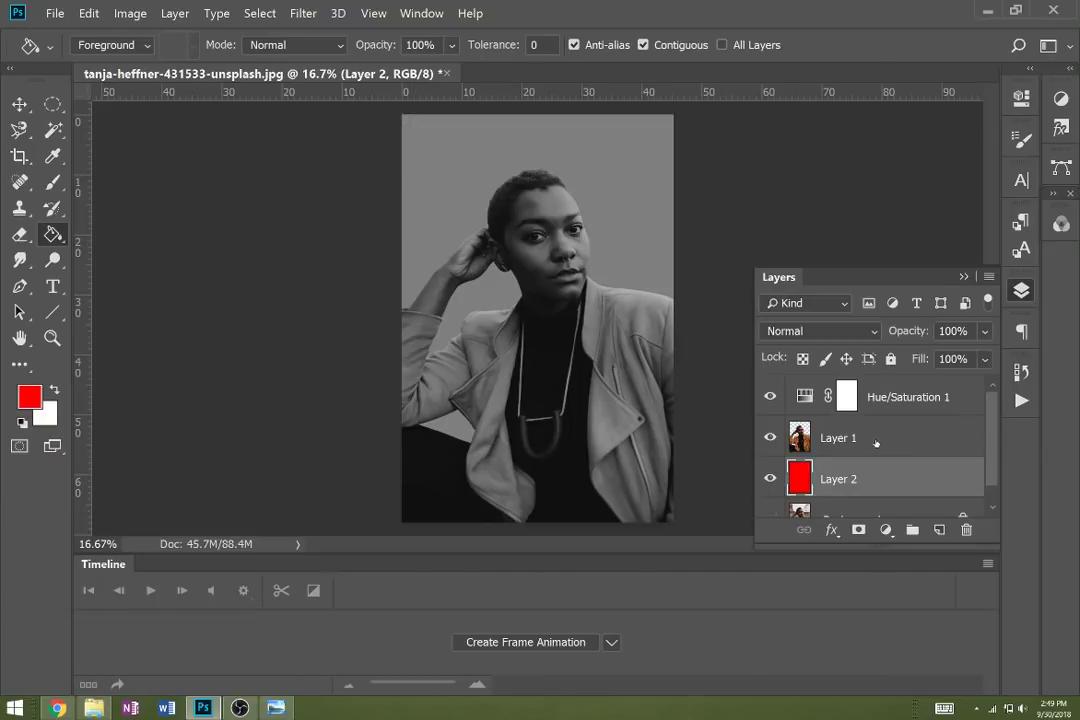
# - Clip the Hue/Saturation adjustment layer to Layer 1 with a clipping mask
pyautogui.click(876, 440)
pyautogui.click(905, 398)
pyautogui.rightClick(905, 398)
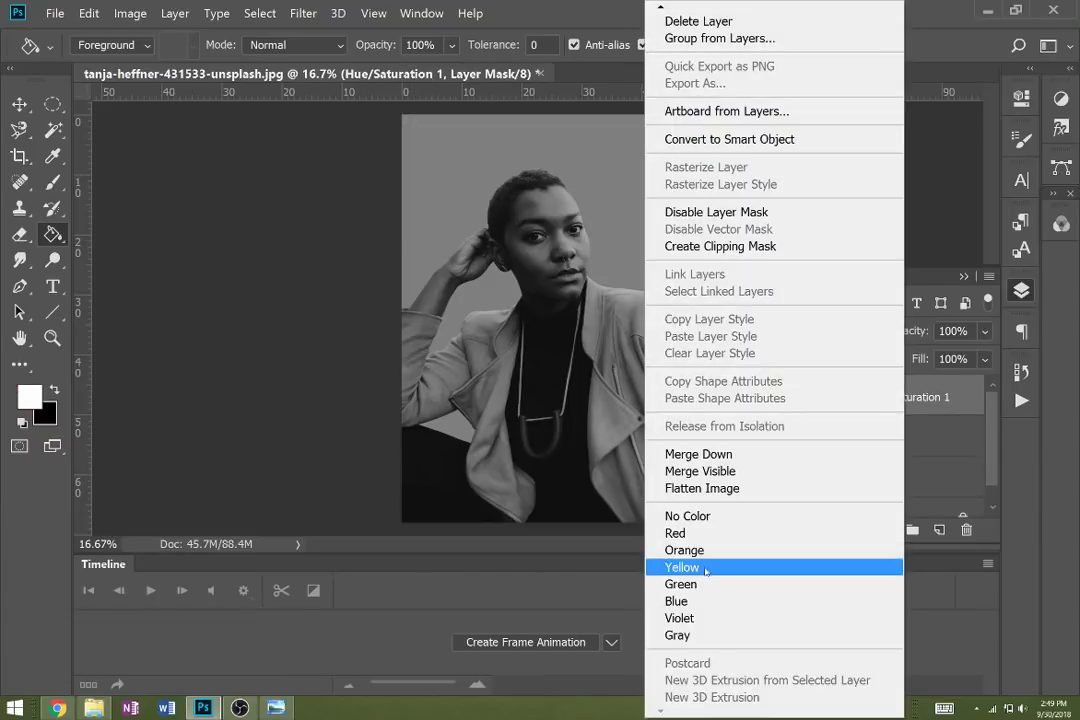
pyautogui.click(716, 247)
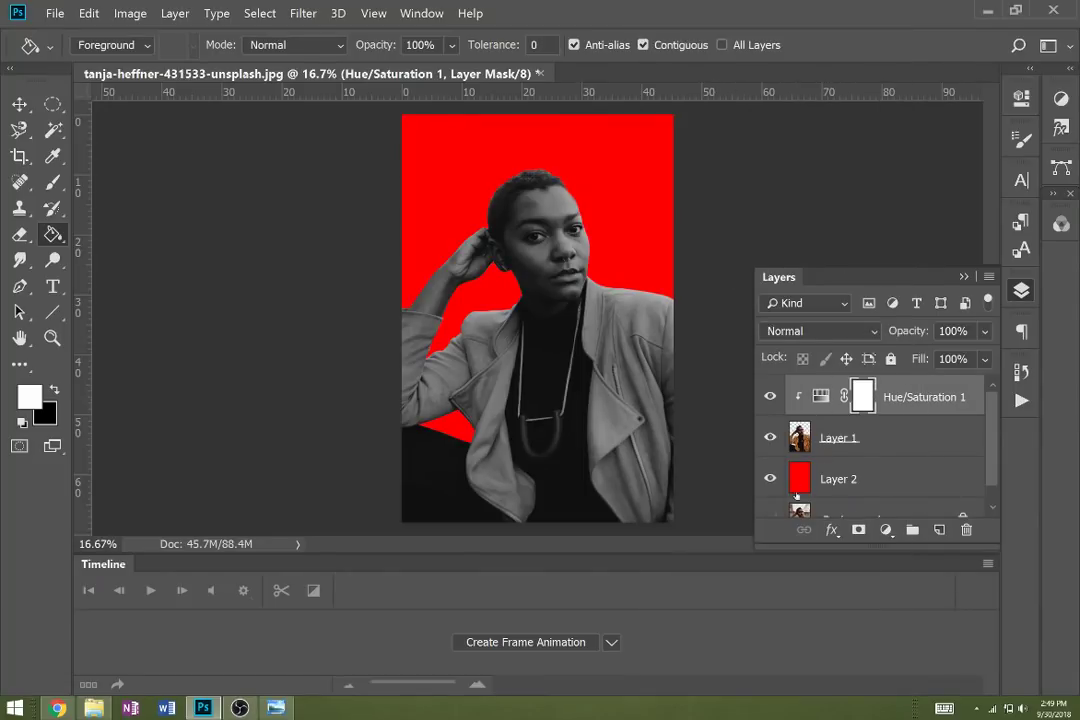
# - Fill Layer 2 behind the figure with white using the Paint Bucket
pyautogui.click(815, 480)
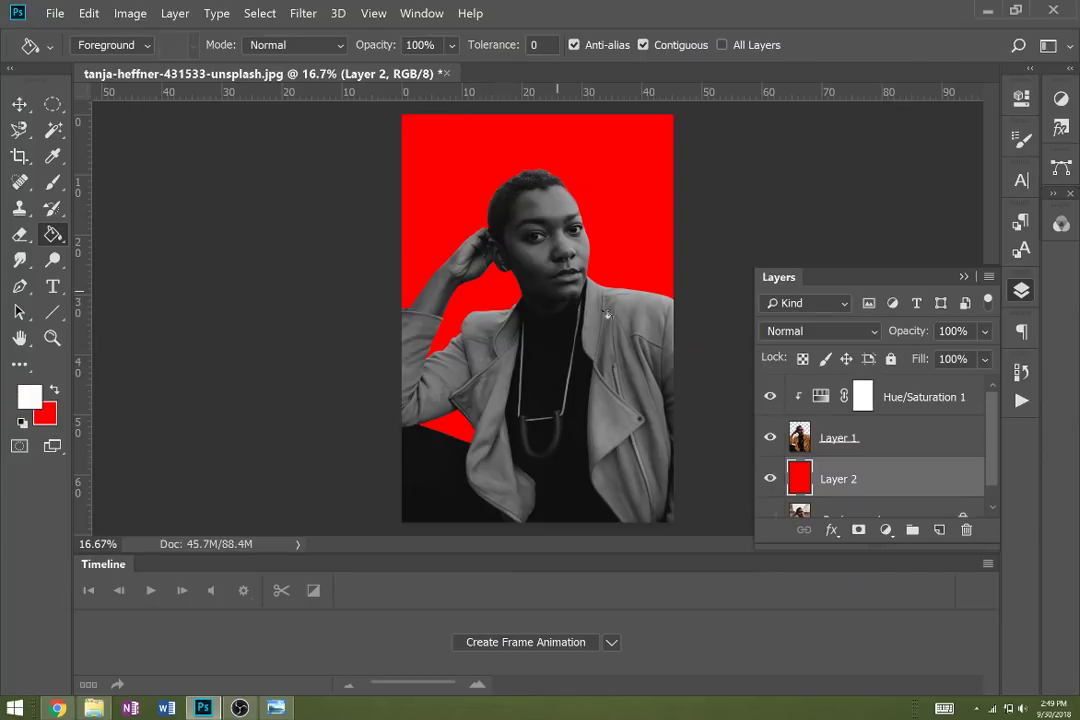
pyautogui.click(513, 266)
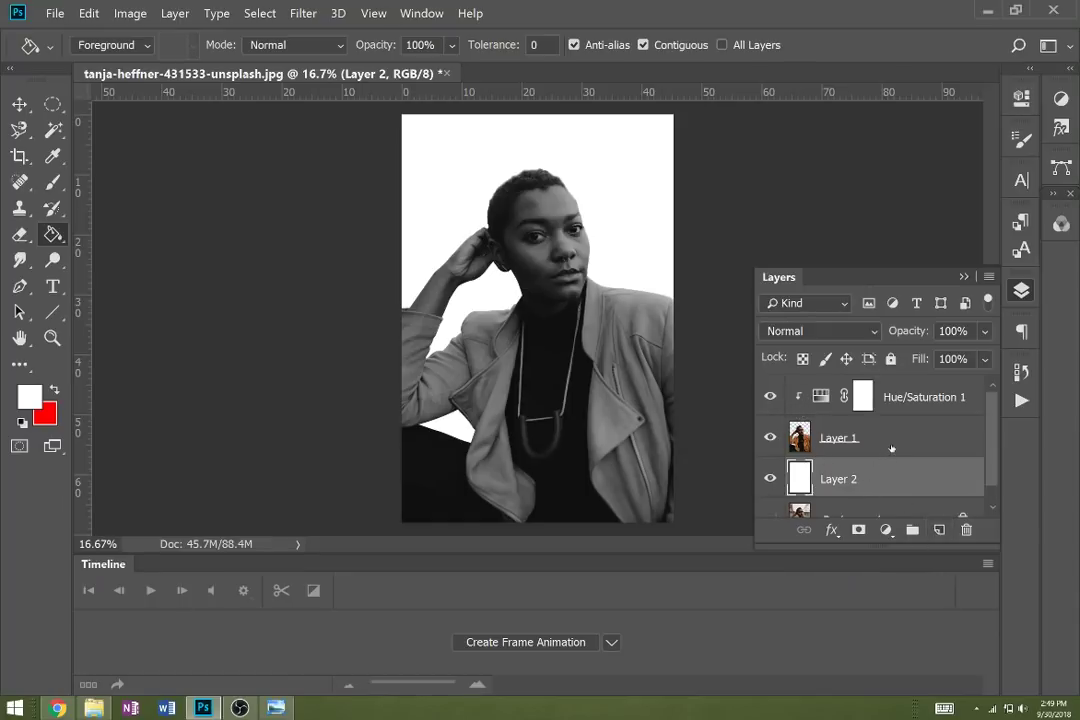
# - Add a Levels adjustment layer directly above Layer 1
pyautogui.click(933, 428)
pyautogui.click(935, 397)
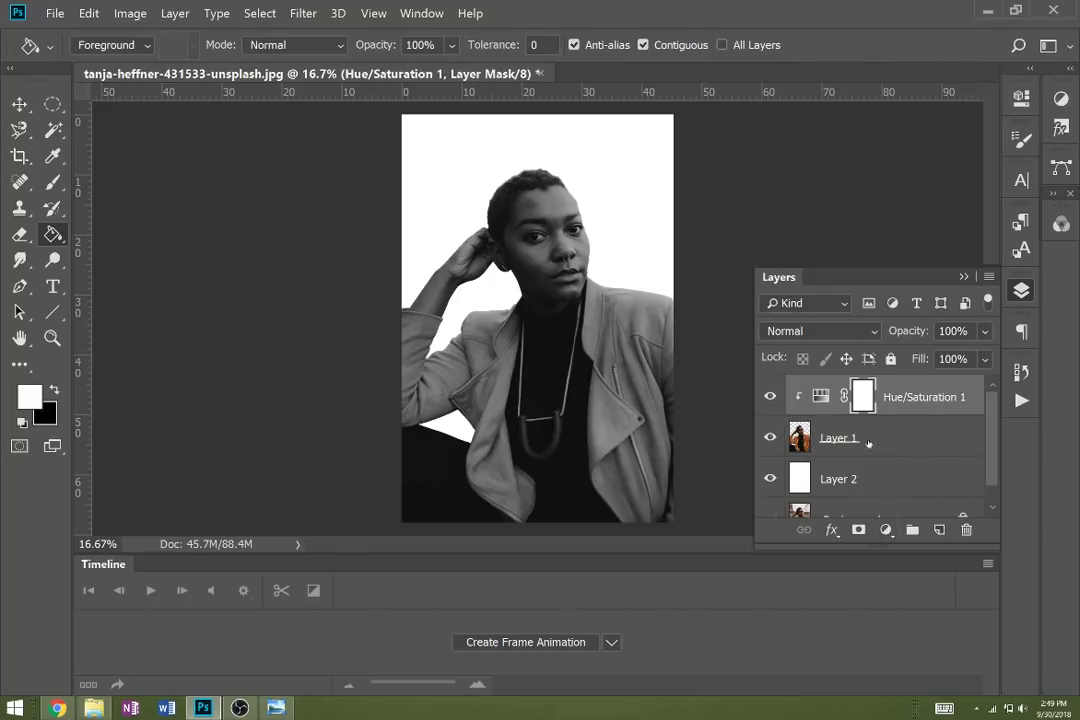
pyautogui.click(815, 444)
pyautogui.click(892, 394)
pyautogui.click(884, 441)
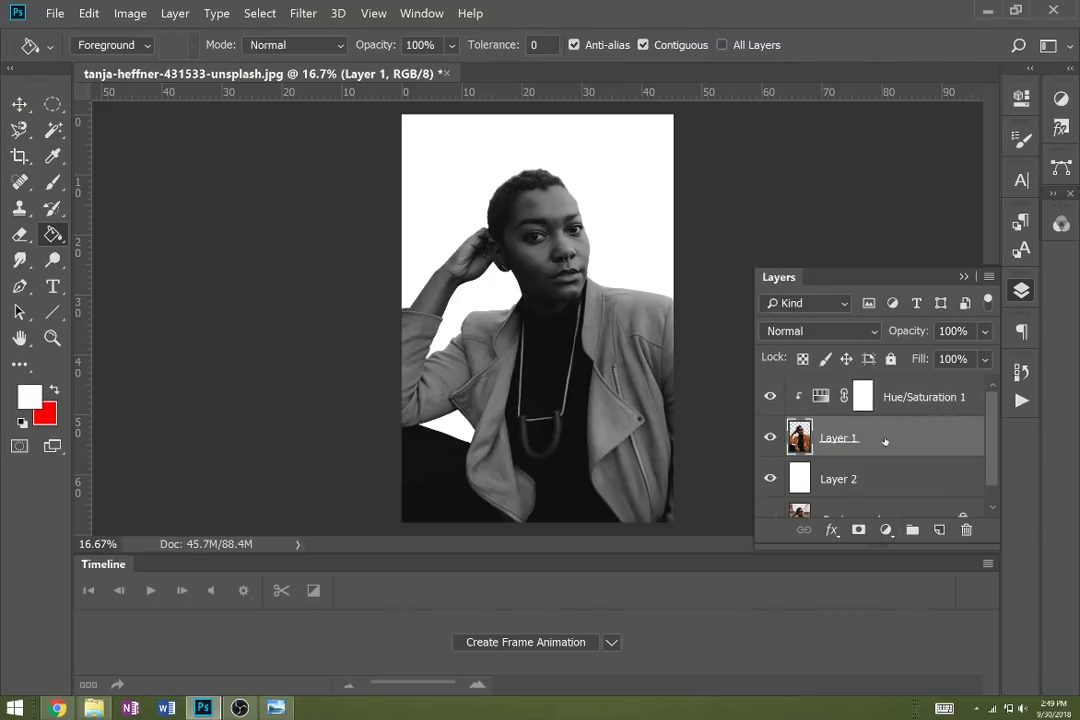
pyautogui.click(886, 531)
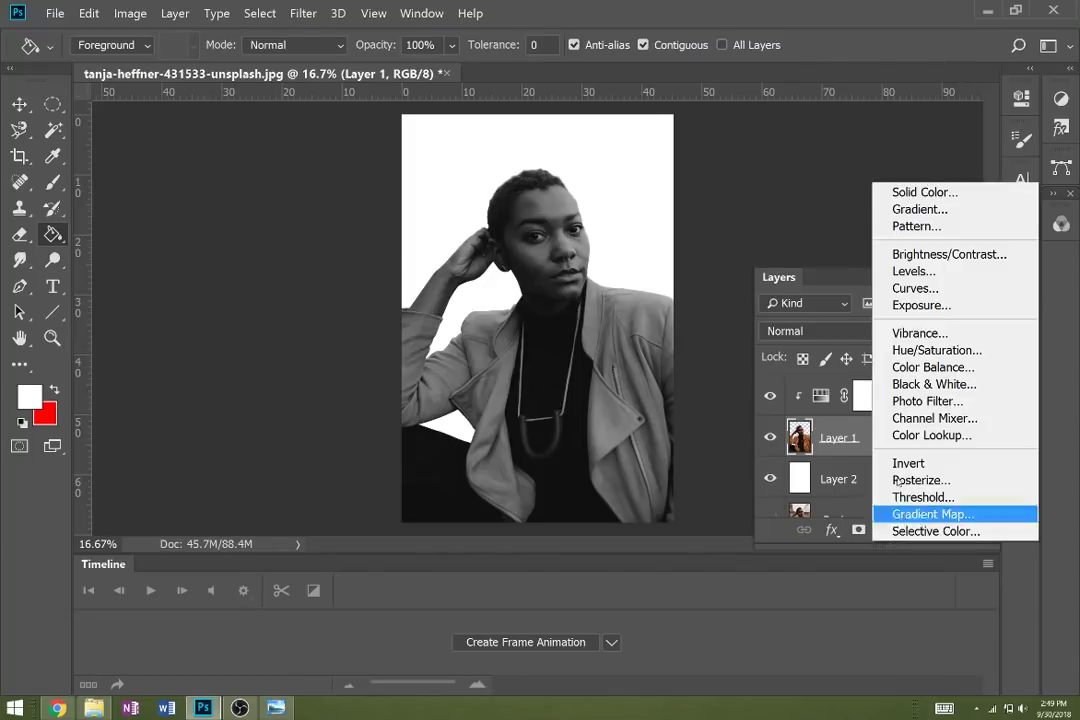
pyautogui.click(913, 271)
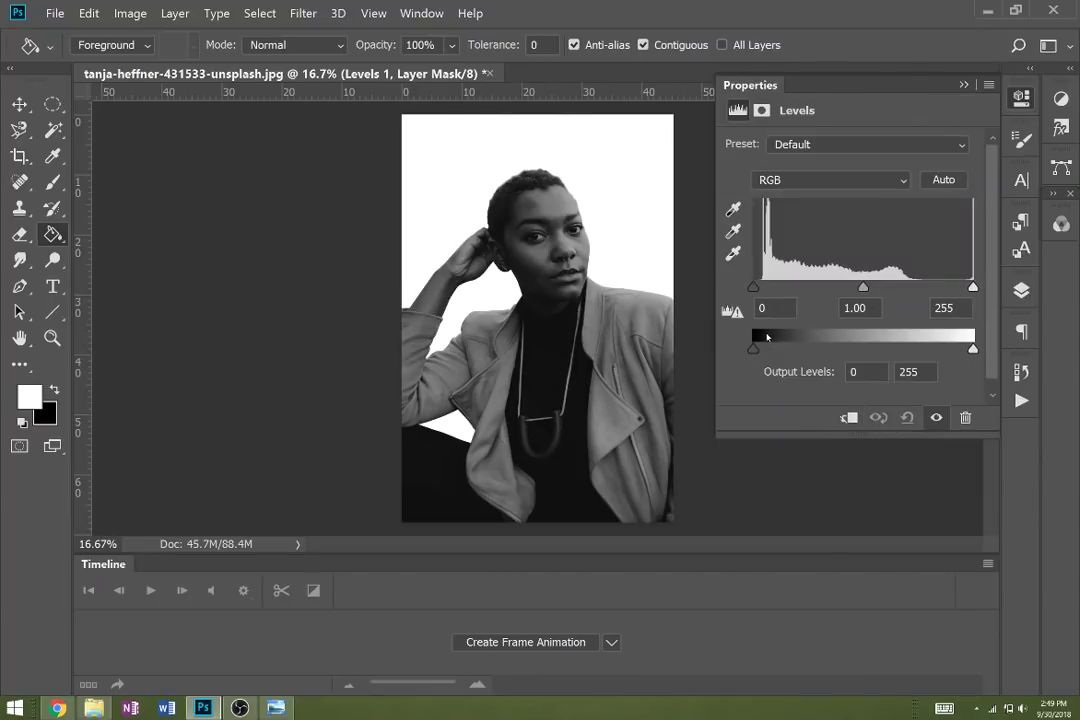
# - Set the Levels midtone input to 0.79 and the white input to 211 to strengthen the figure's contrast
pyautogui.moveTo(754, 342)
pyautogui.mouseDown()
pyautogui.moveTo(818, 343)
pyautogui.moveTo(753, 348)
pyautogui.mouseUp()
pyautogui.moveTo(865, 290); pyautogui.dragTo(880, 291)
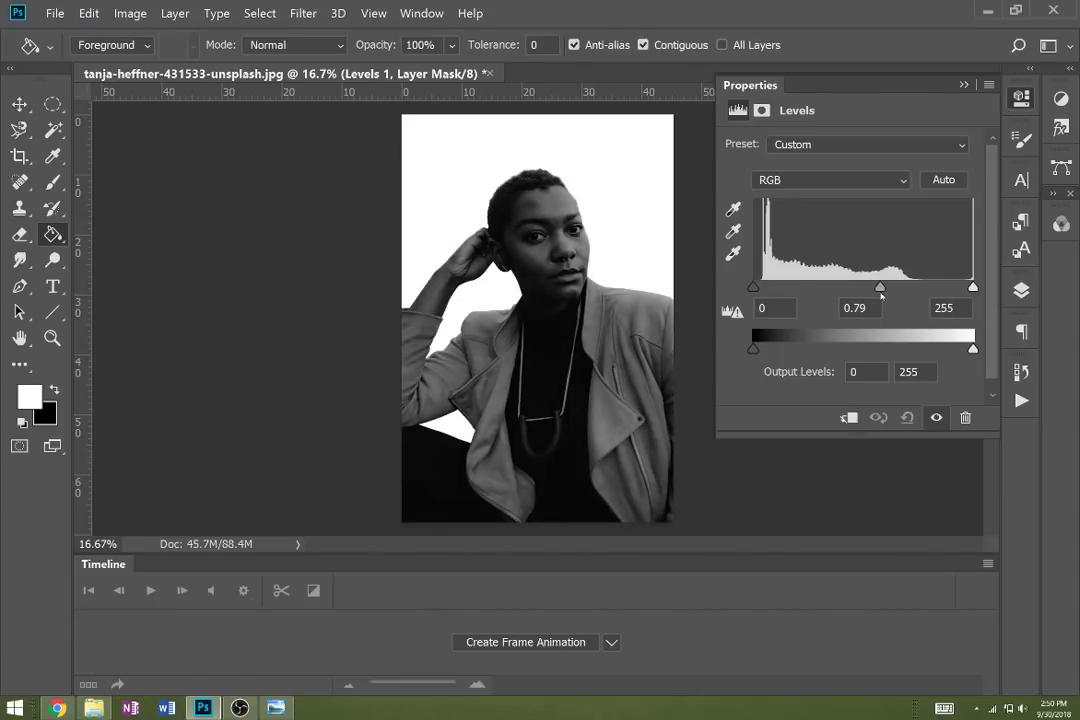
pyautogui.moveTo(973, 288); pyautogui.dragTo(935, 289)
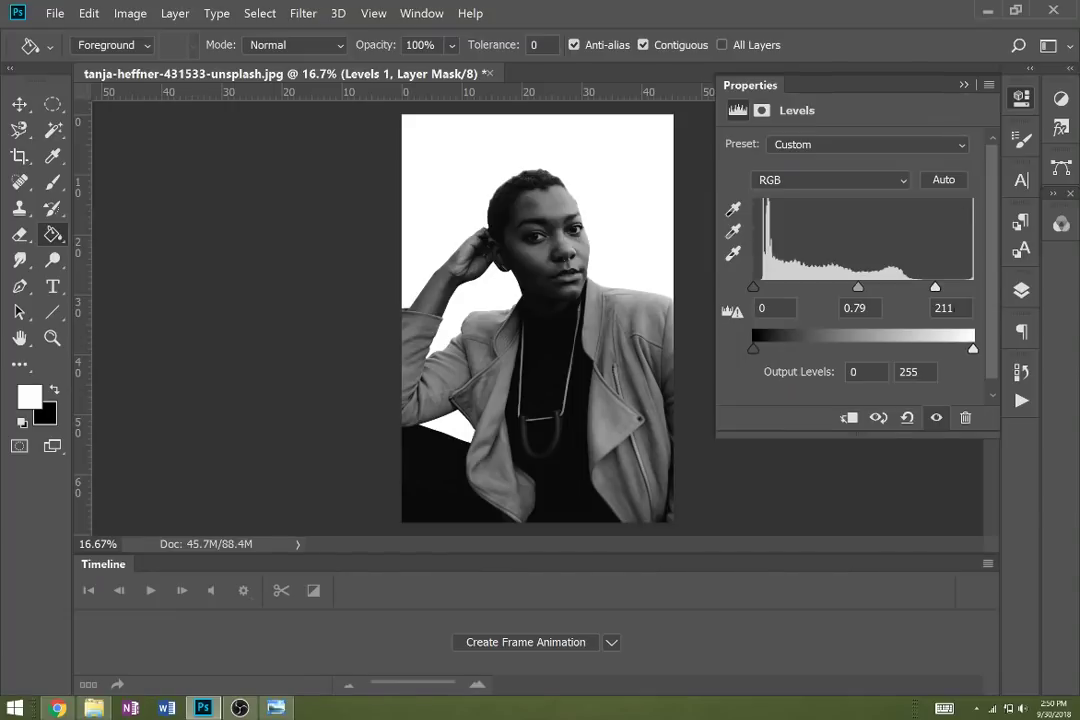
pyautogui.click(963, 85)
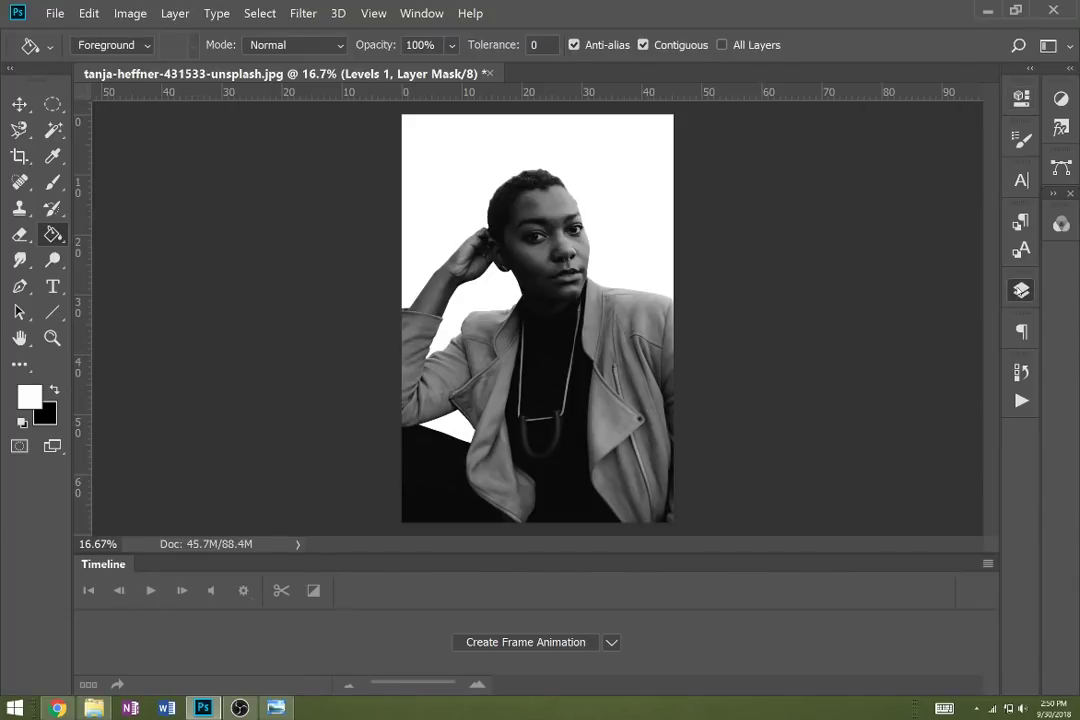
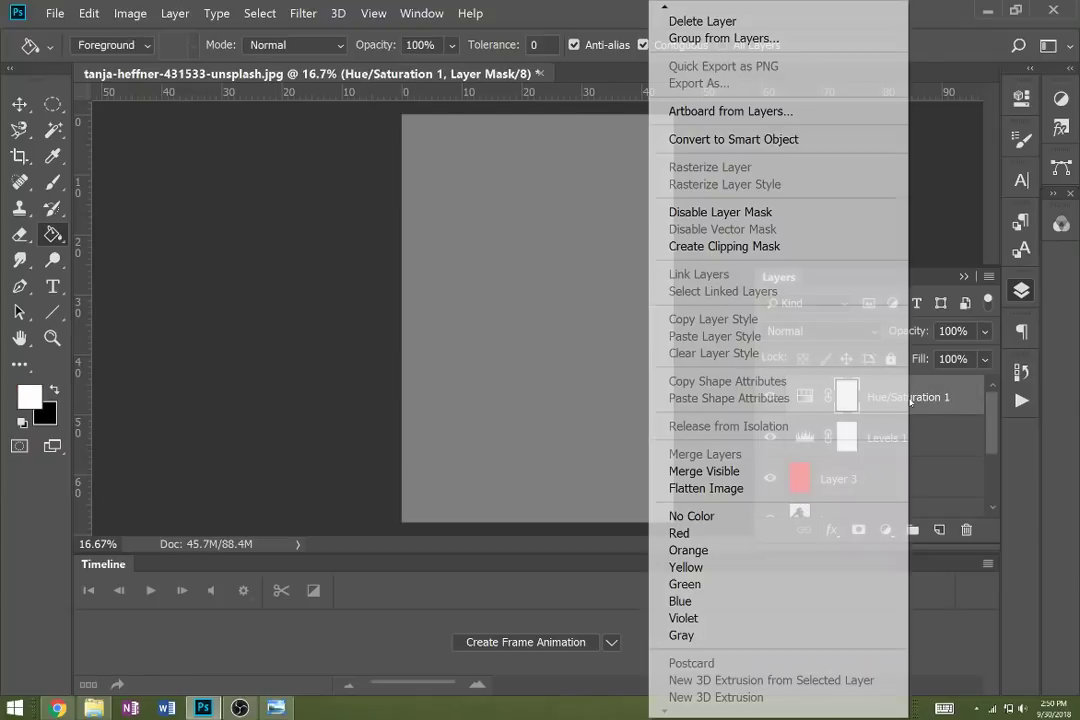
# - Move the red Layer 3 below Layer 1 in the layer stack so it sits behind the figure
pyautogui.click(936, 459)
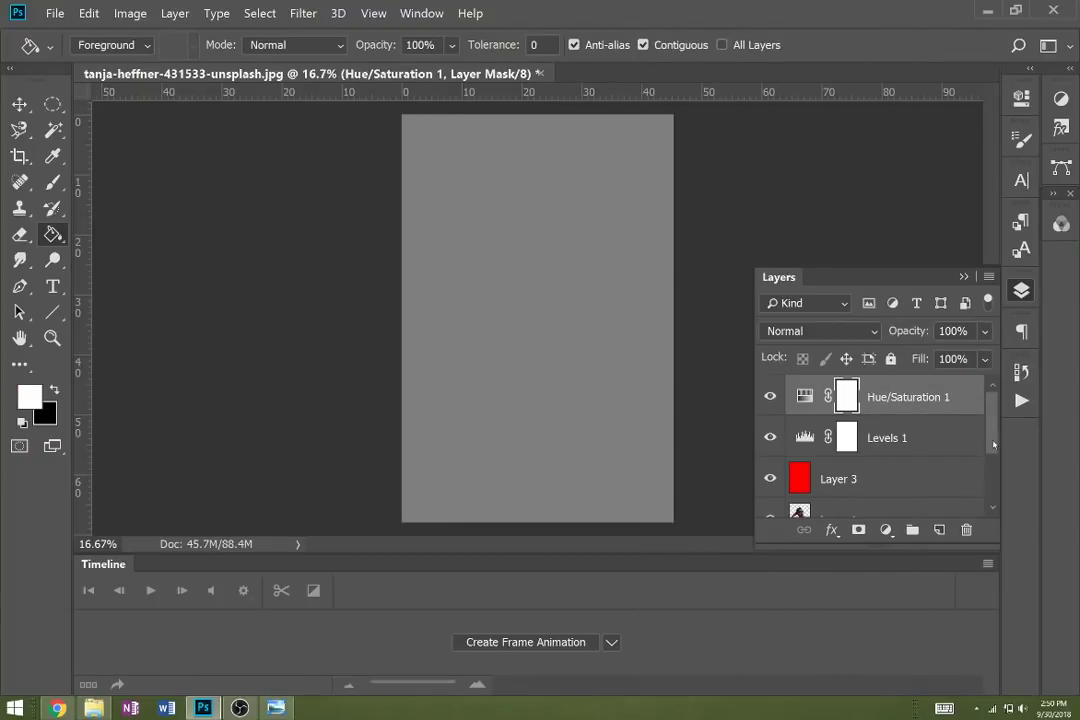
pyautogui.scroll(-2, 966, 455)
pyautogui.moveTo(918, 412); pyautogui.dragTo(916, 472)
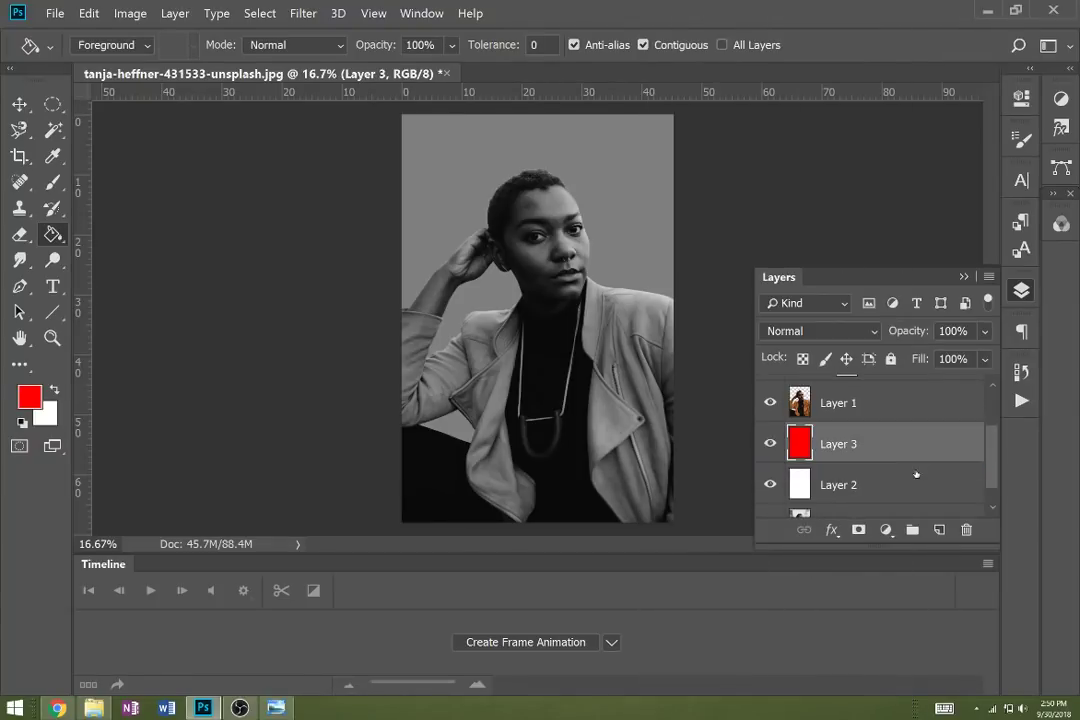
# - Clip both the Hue/Saturation and Levels adjustment layers to Layer 1 with clipping masks
pyautogui.scroll(2, 969, 425)
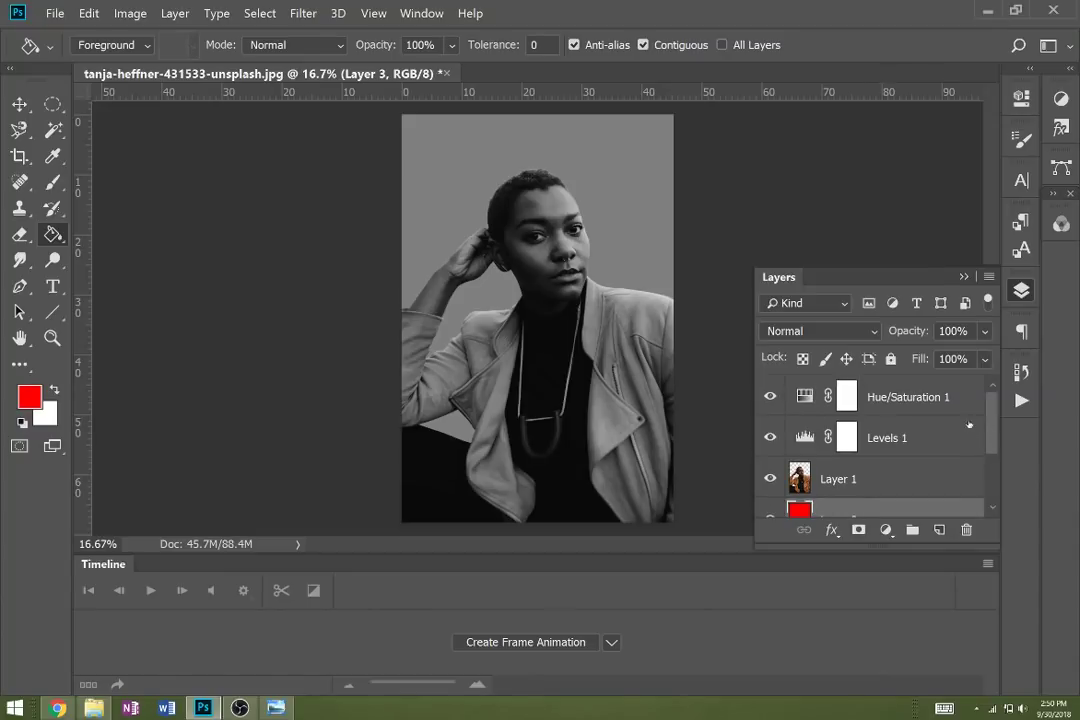
pyautogui.rightClick(914, 408)
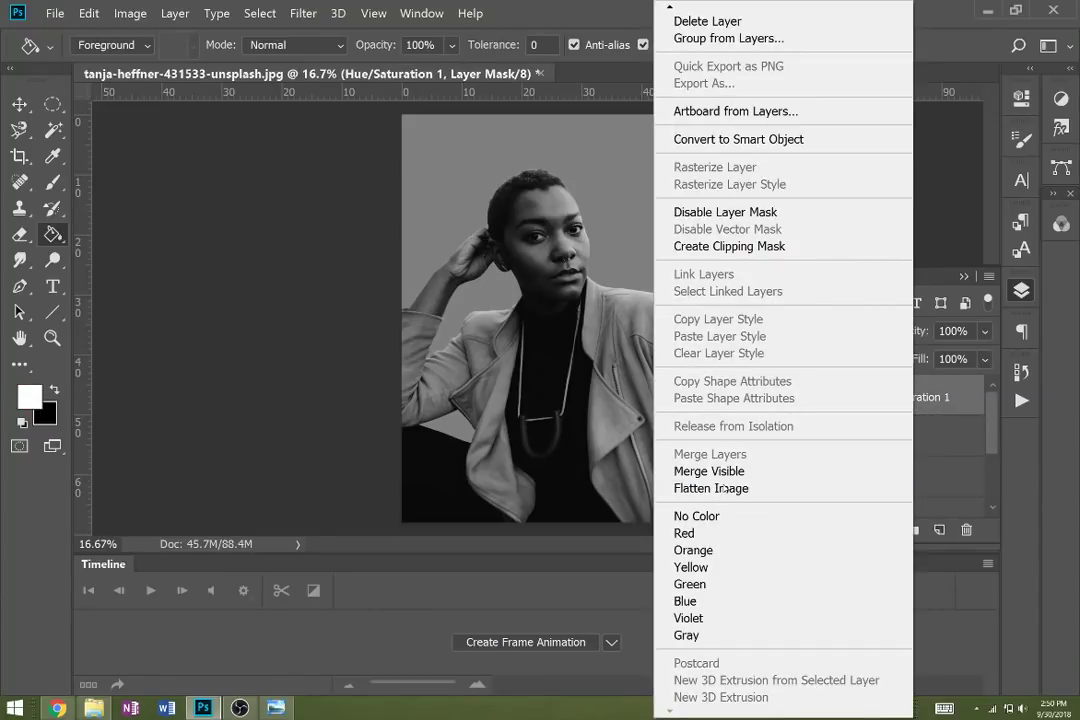
pyautogui.click(730, 246)
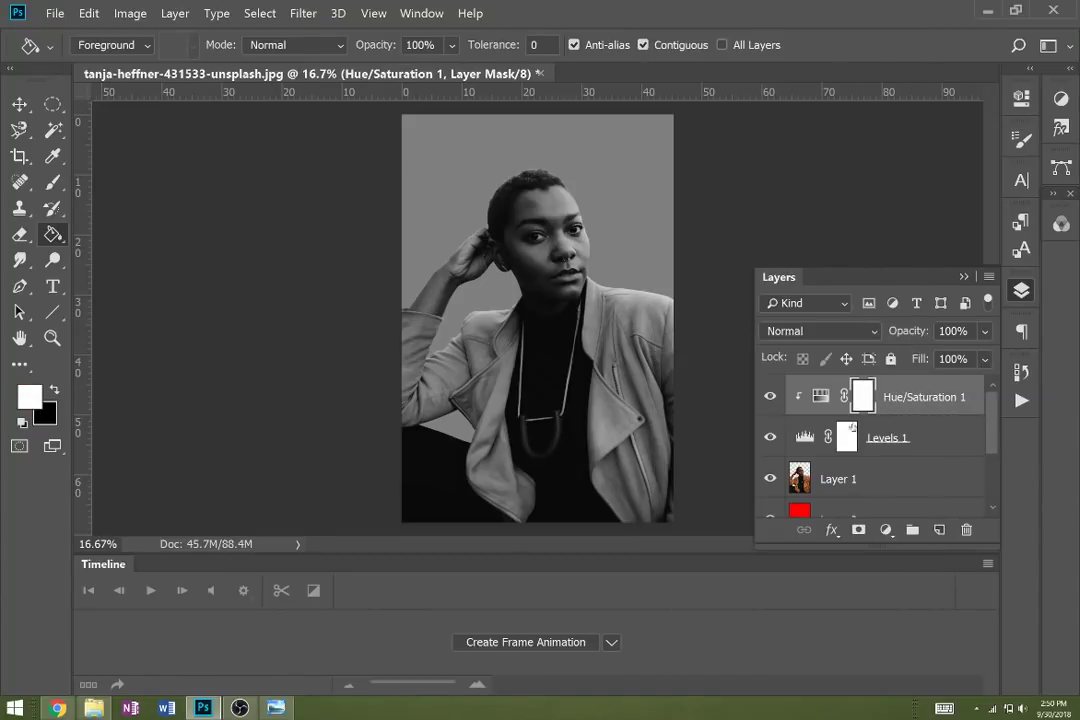
pyautogui.rightClick(873, 437)
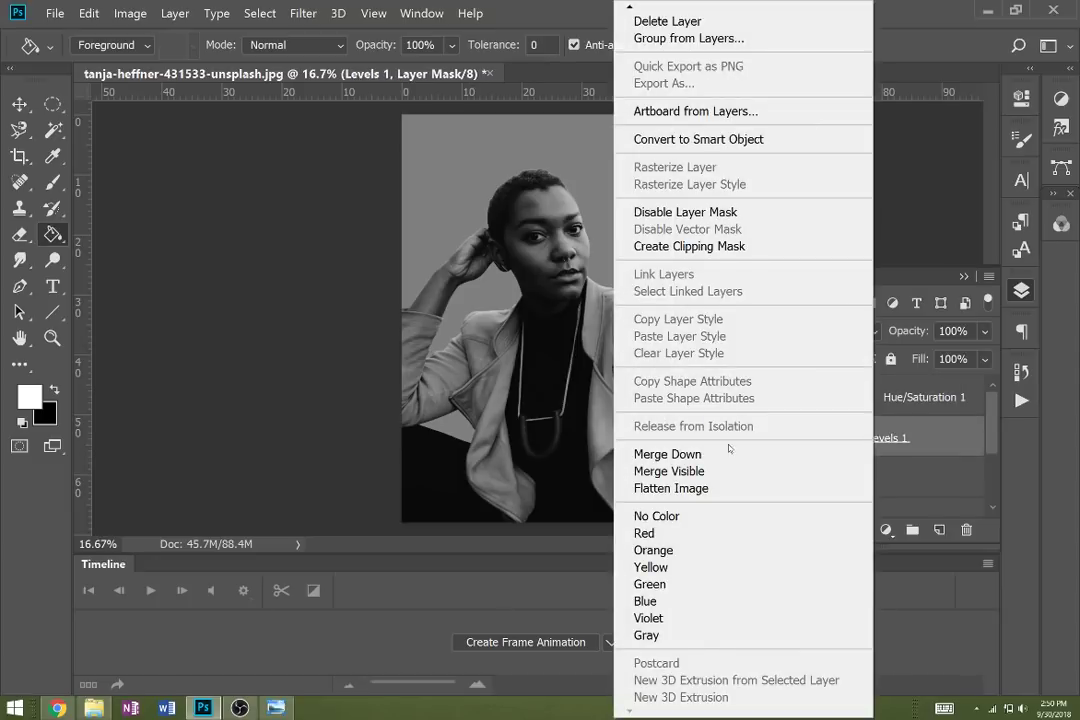
pyautogui.click(690, 246)
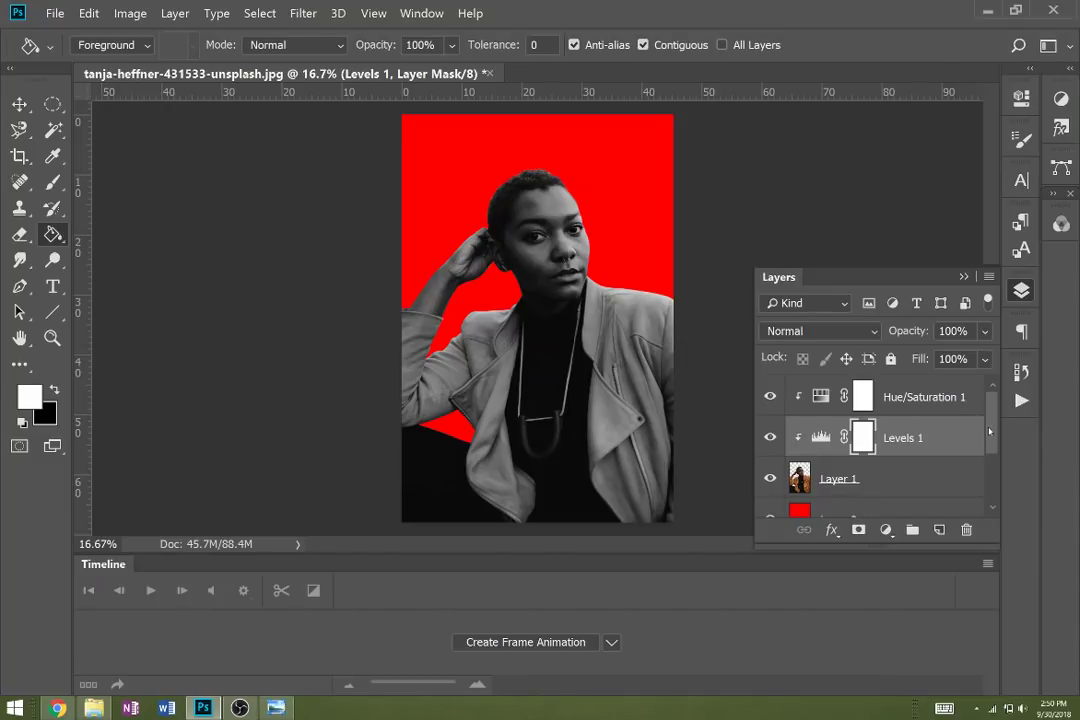
# - Hide the red Layer 3 and keep the Hue/Saturation adjustment layer selected
pyautogui.click(955, 405)
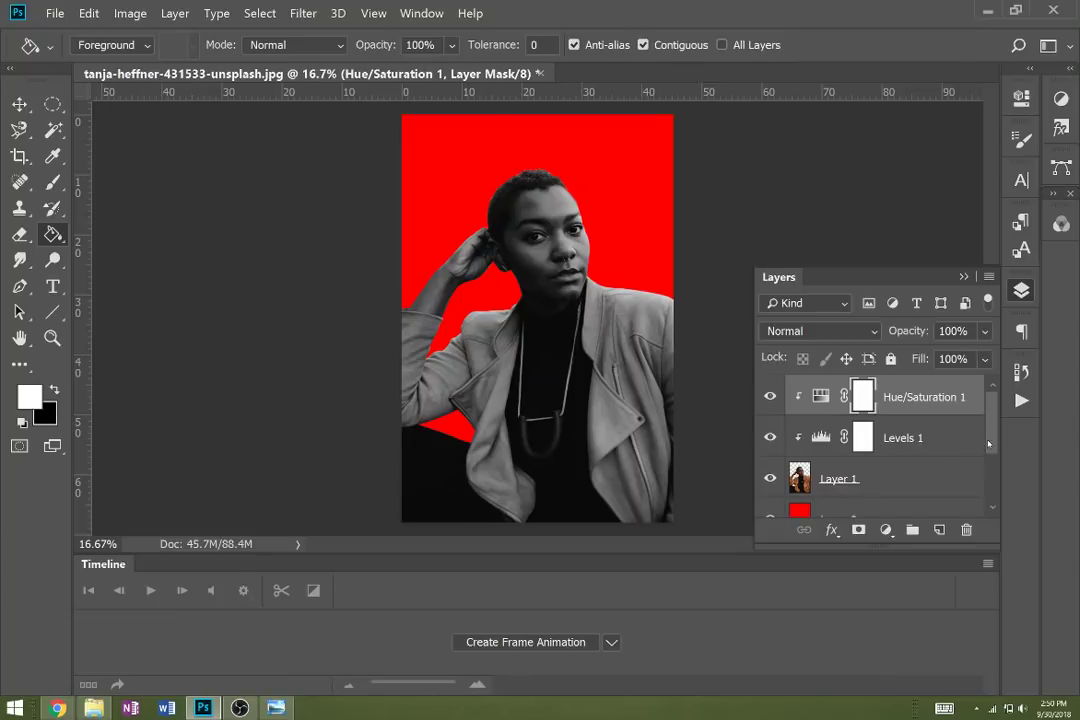
pyautogui.moveTo(989, 443)
pyautogui.mouseDown()
pyautogui.moveTo(993, 480)
pyautogui.moveTo(985, 430)
pyautogui.mouseUp()
pyautogui.click(769, 441)
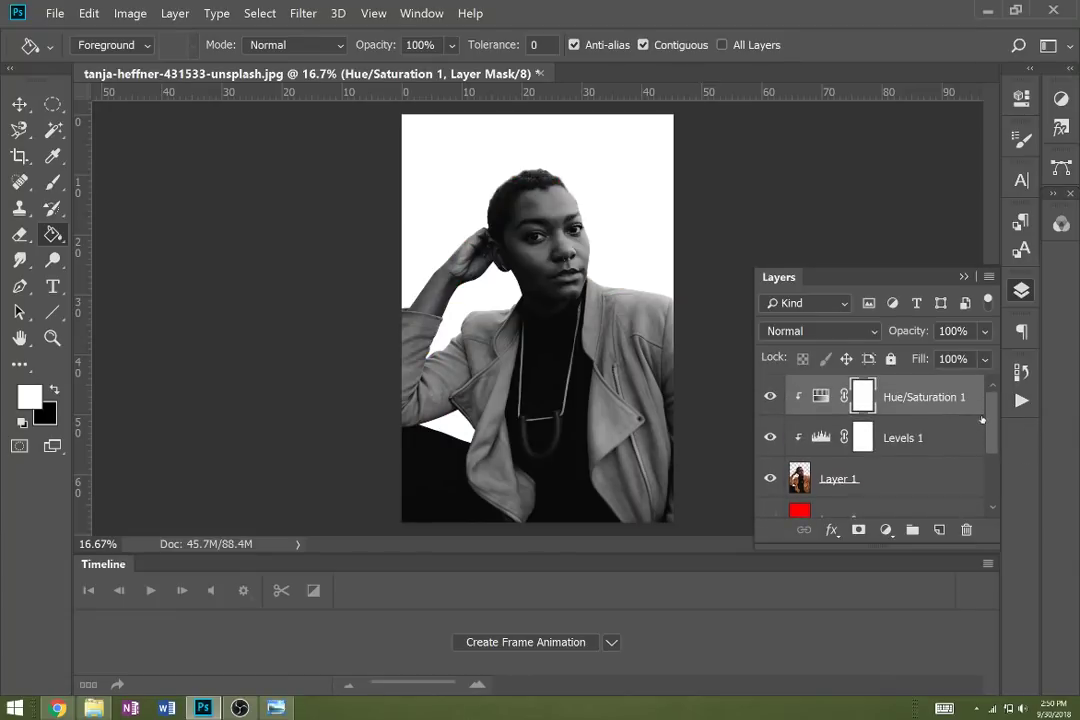
# - Add a red (ff0000) Solid Color fill layer above the Hue/Saturation layer and set its blend mode to Multiply
pyautogui.click(886, 529)
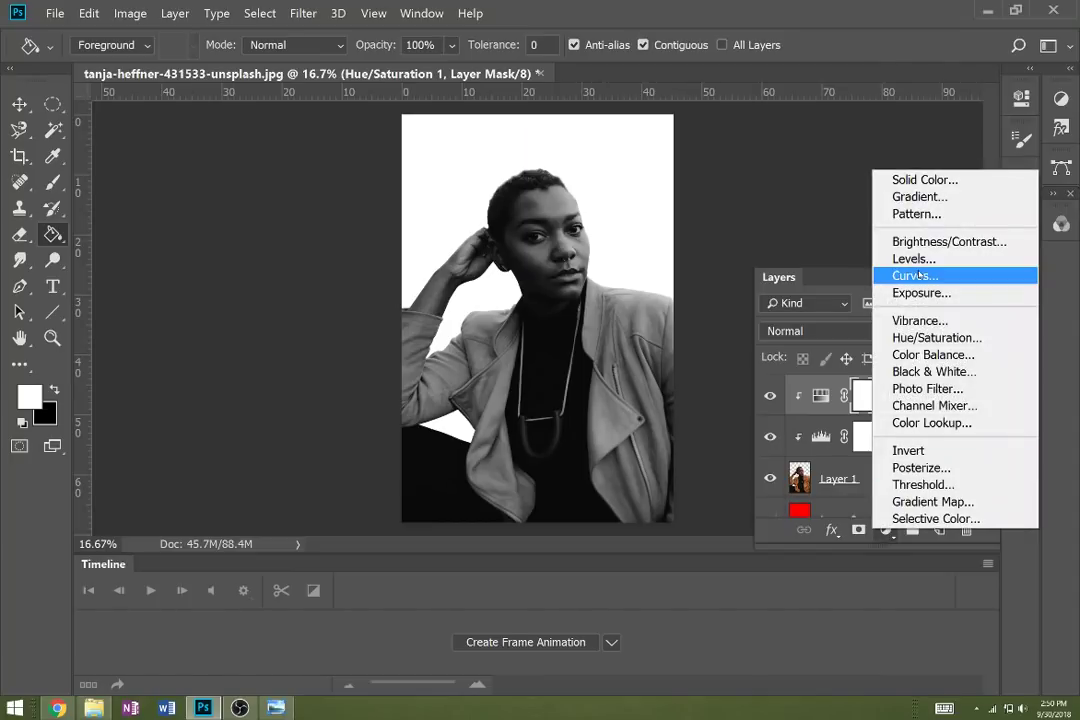
pyautogui.click(926, 181)
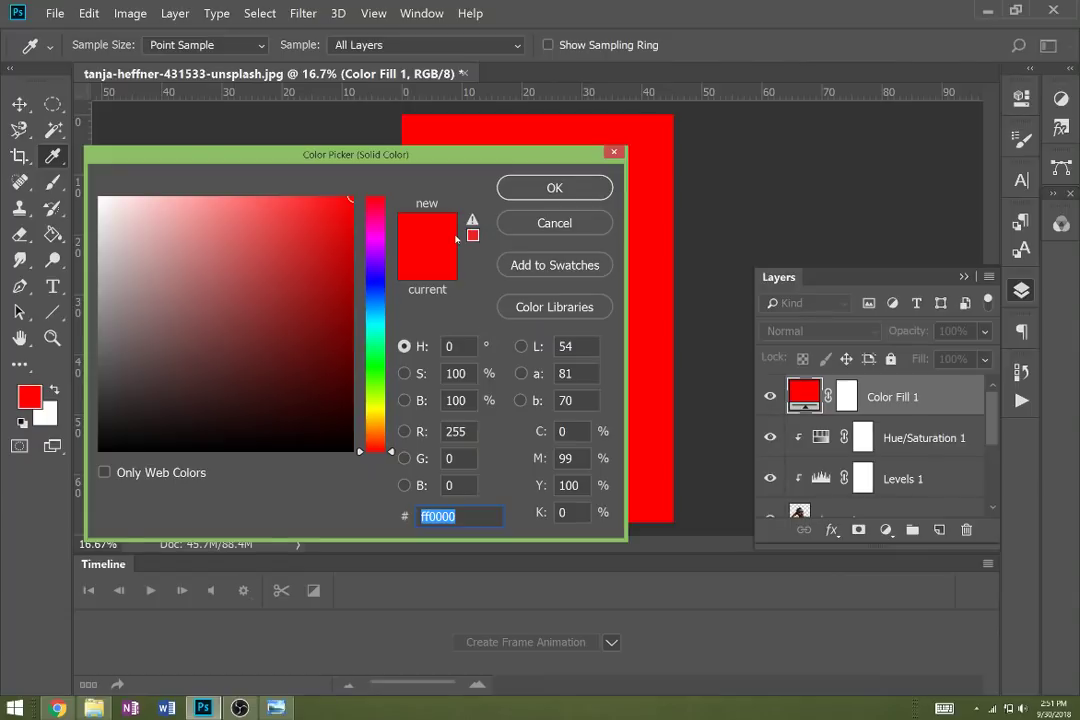
pyautogui.moveTo(330, 212); pyautogui.dragTo(386, 170)
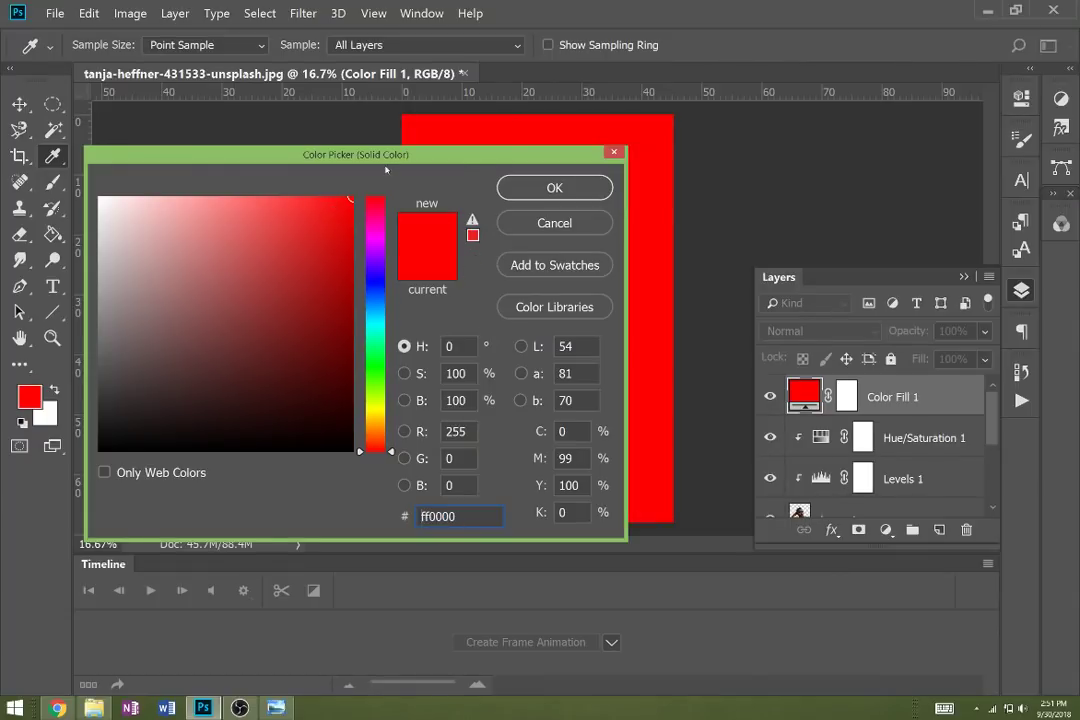
pyautogui.click(519, 185)
pyautogui.press('g')
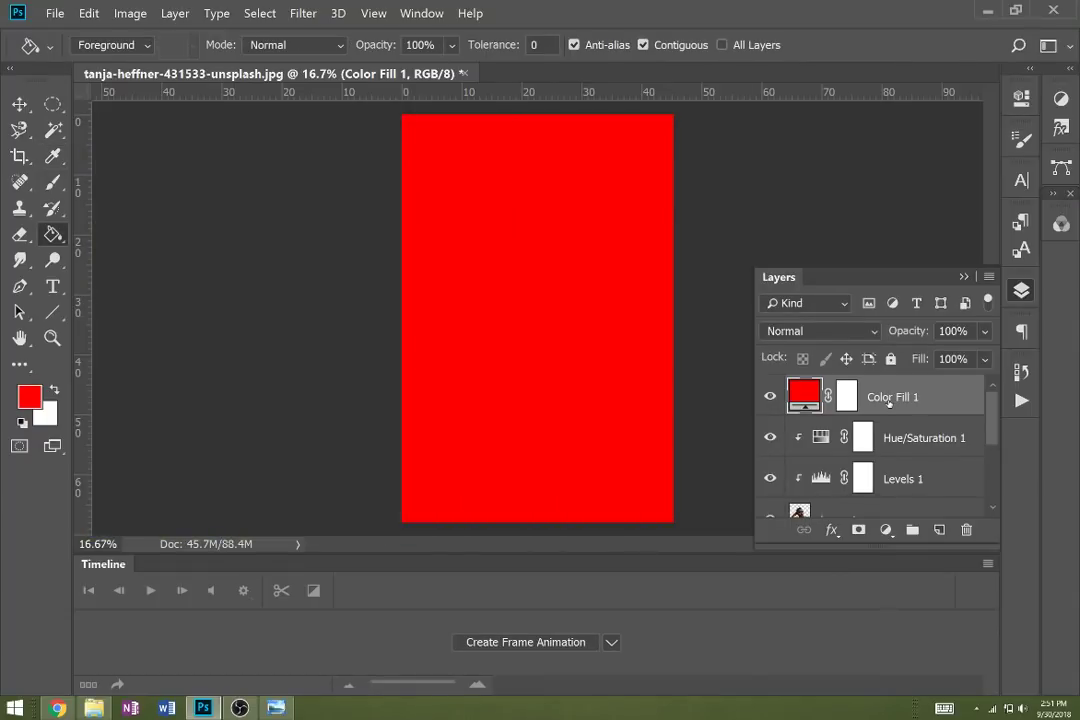
pyautogui.click(828, 331)
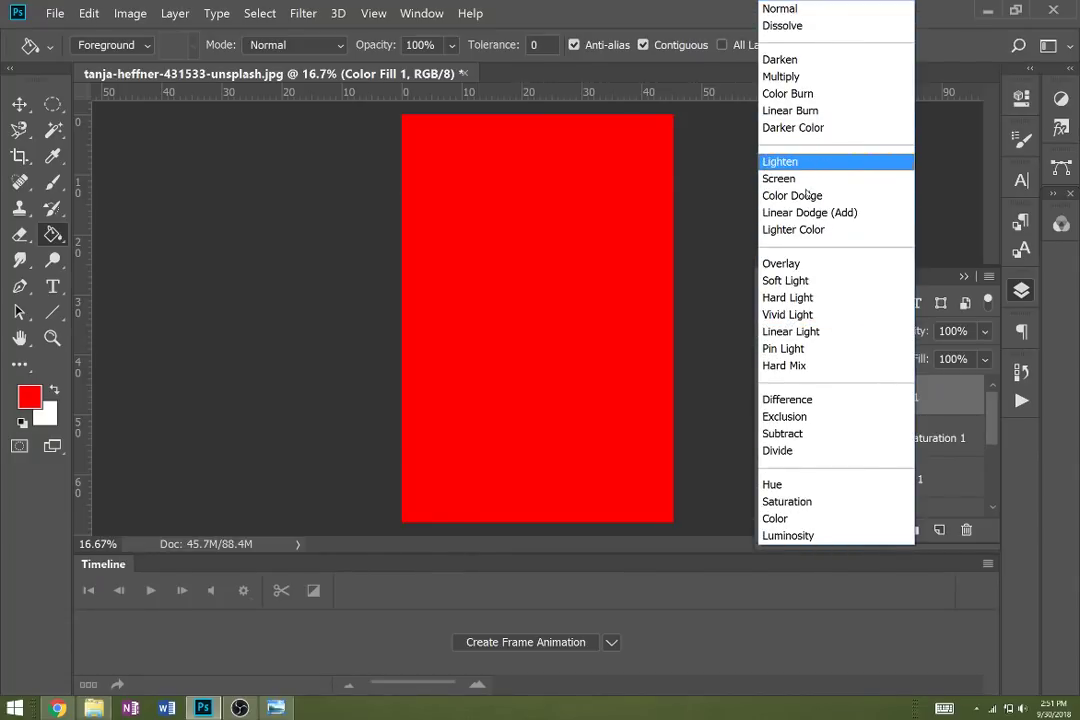
pyautogui.click(817, 80)
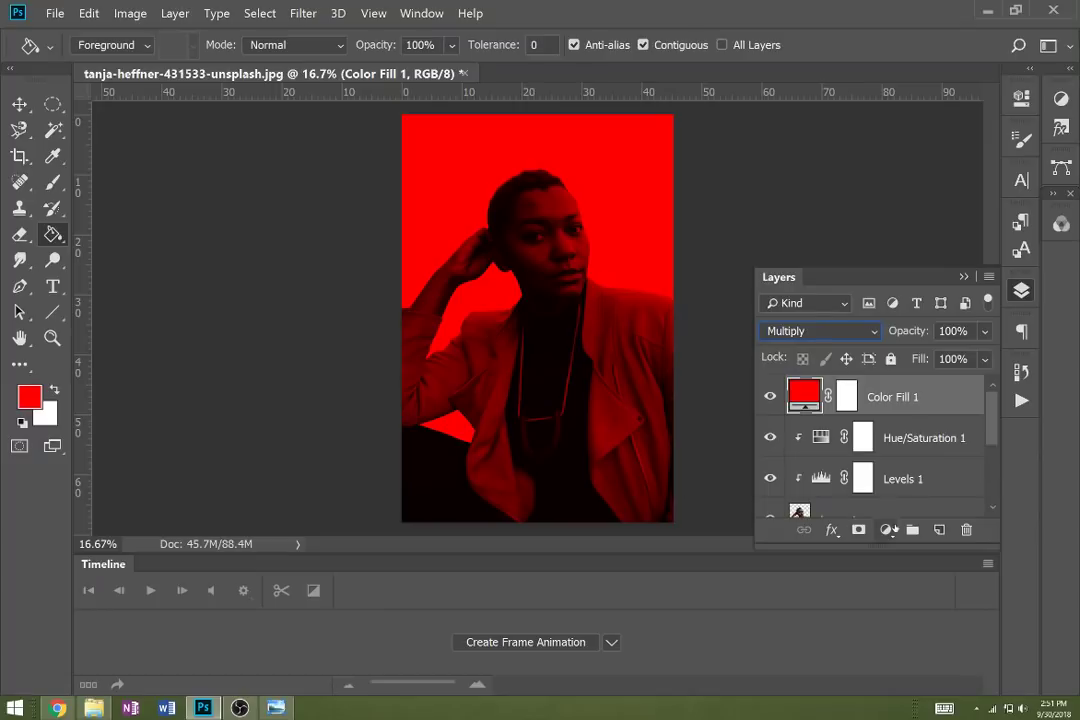
# - Add a dark blue (284469) Solid Color fill layer above the red fill layer and set its blend mode to Lighten
pyautogui.click(886, 530)
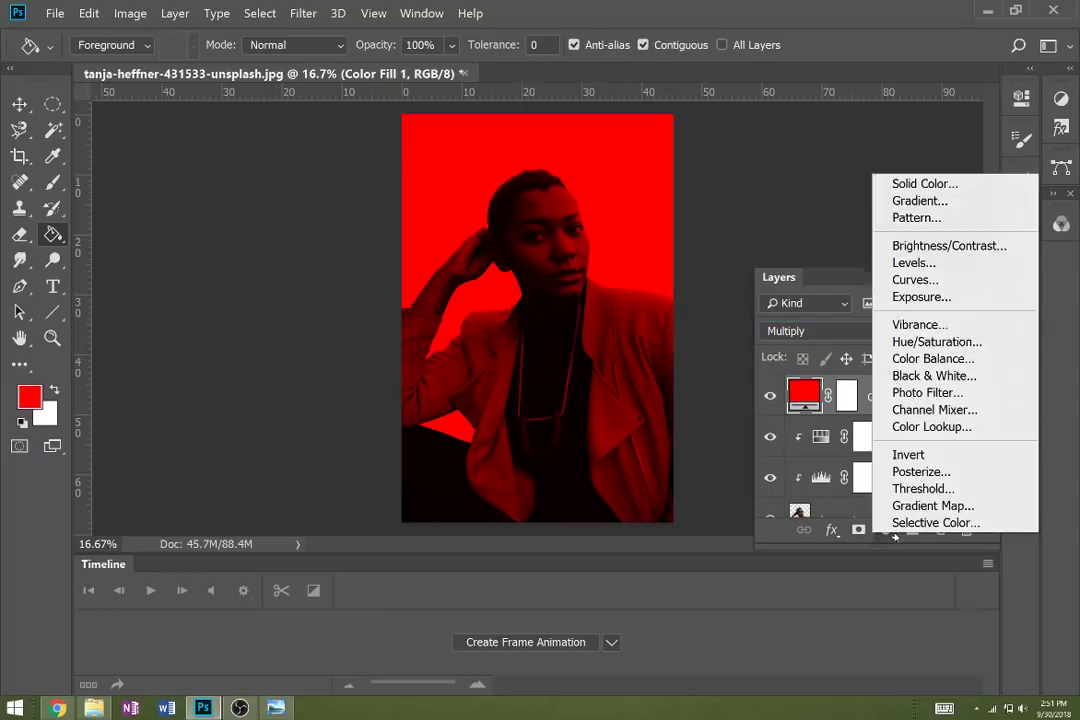
pyautogui.click(898, 183)
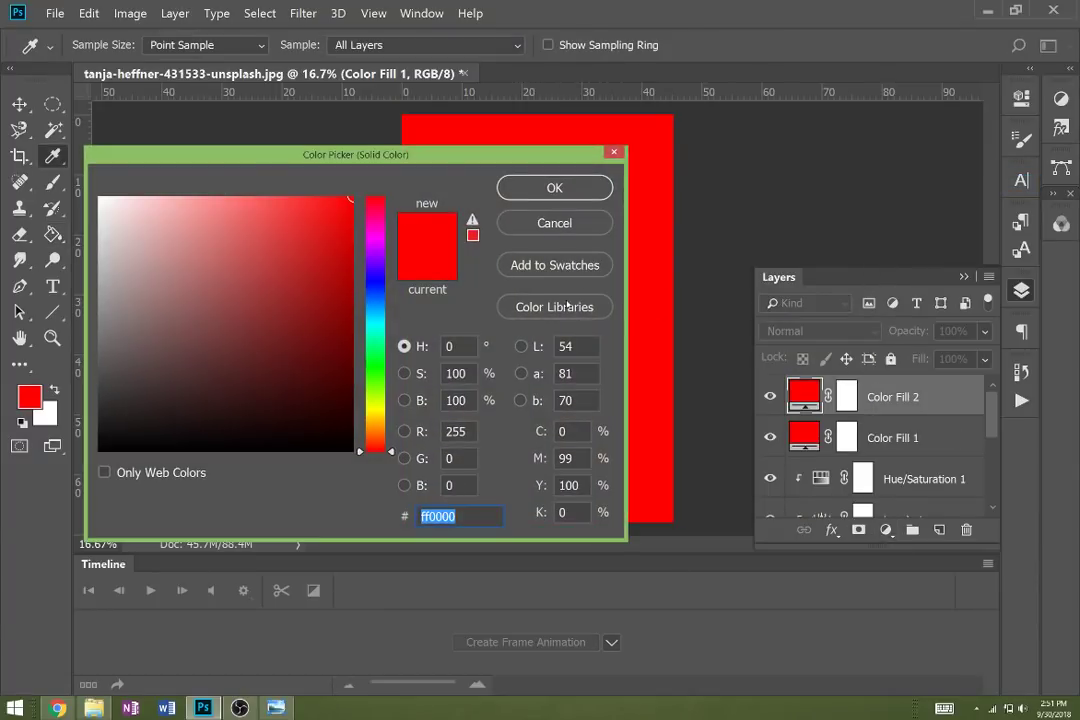
pyautogui.moveTo(375, 298); pyautogui.dragTo(370, 287)
pyautogui.click(277, 323)
pyautogui.moveTo(277, 323); pyautogui.dragTo(250, 338)
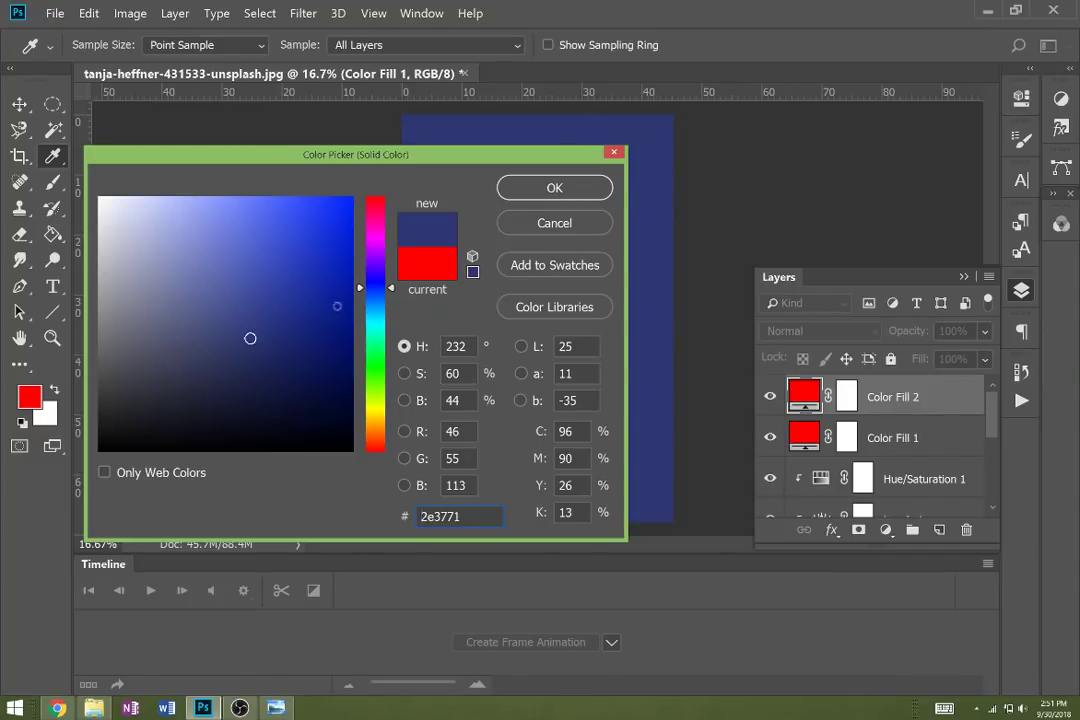
pyautogui.click(372, 300)
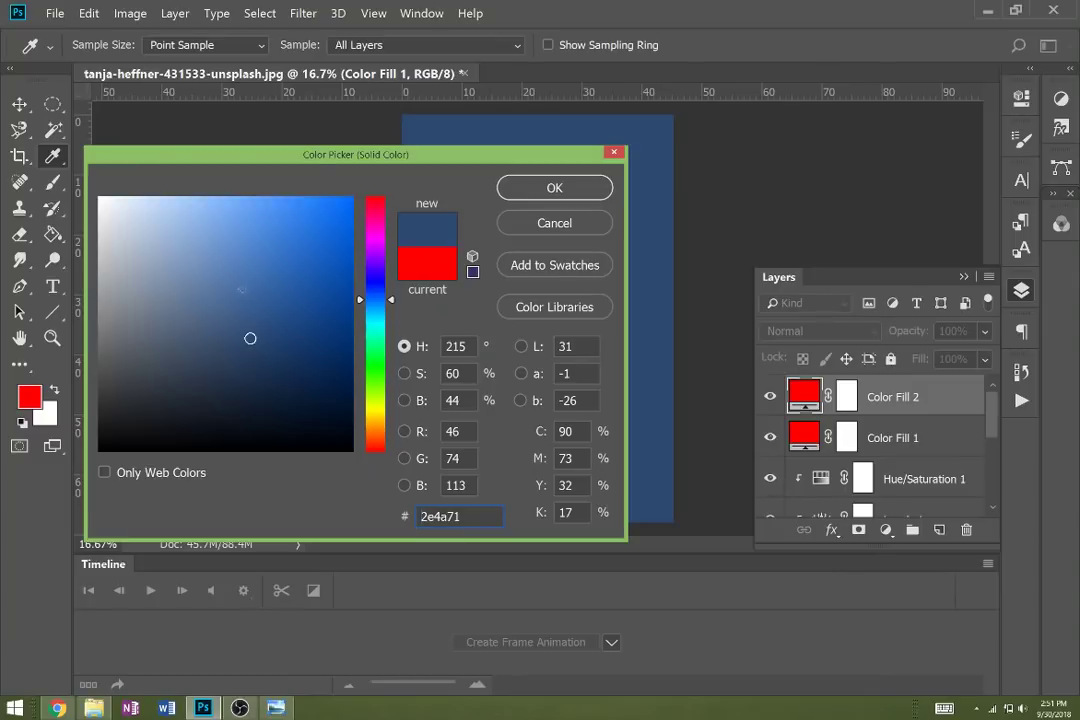
pyautogui.moveTo(252, 336); pyautogui.dragTo(256, 346)
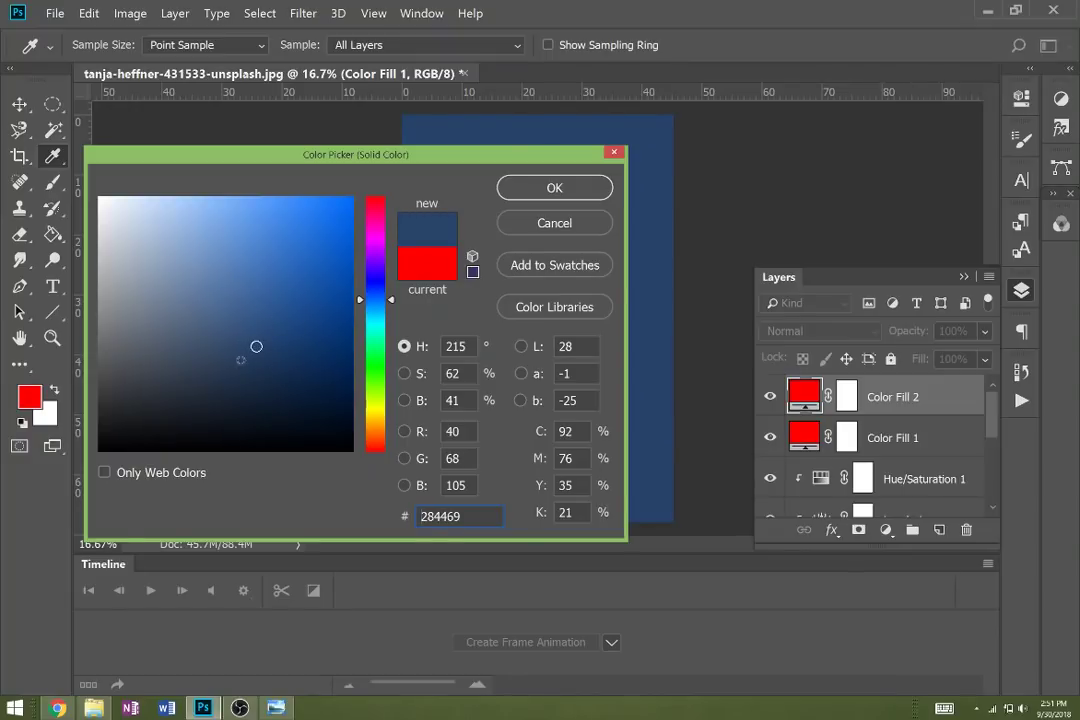
pyautogui.click(555, 189)
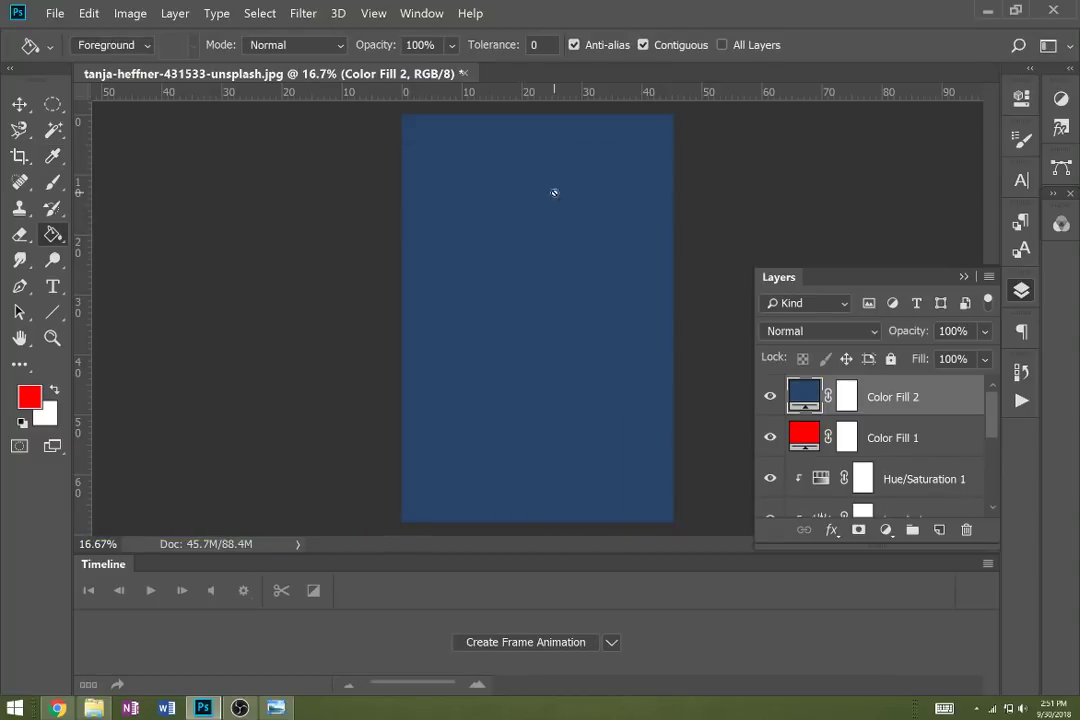
pyautogui.click(873, 333)
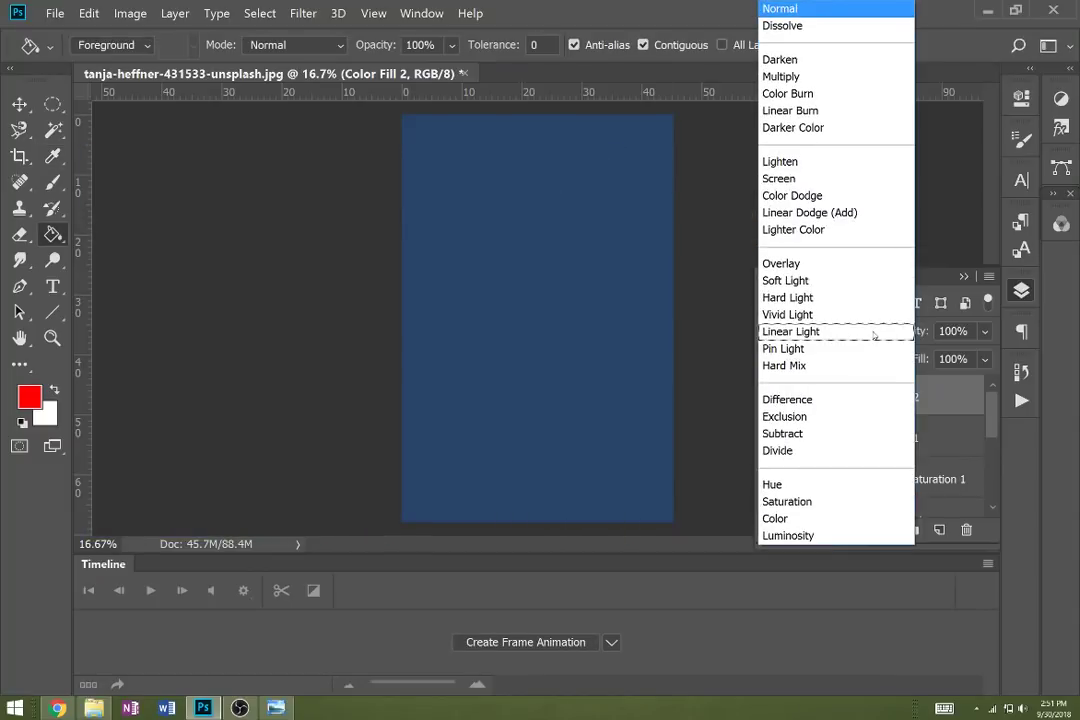
pyautogui.click(821, 161)
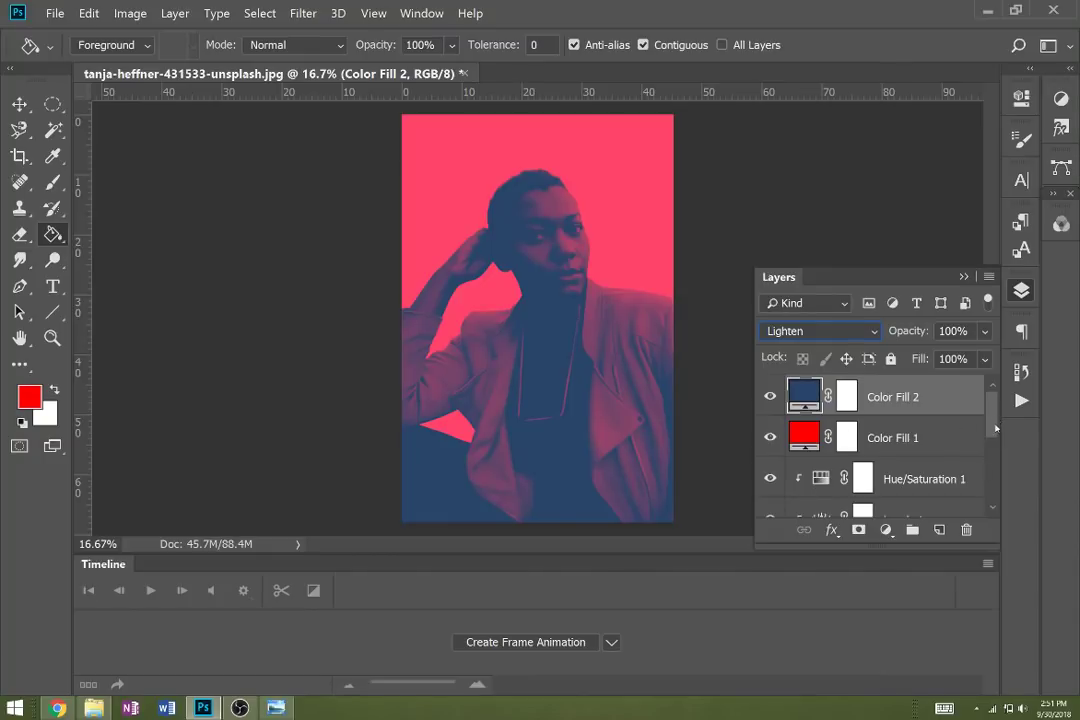
pyautogui.moveTo(995, 428); pyautogui.dragTo(995, 465)
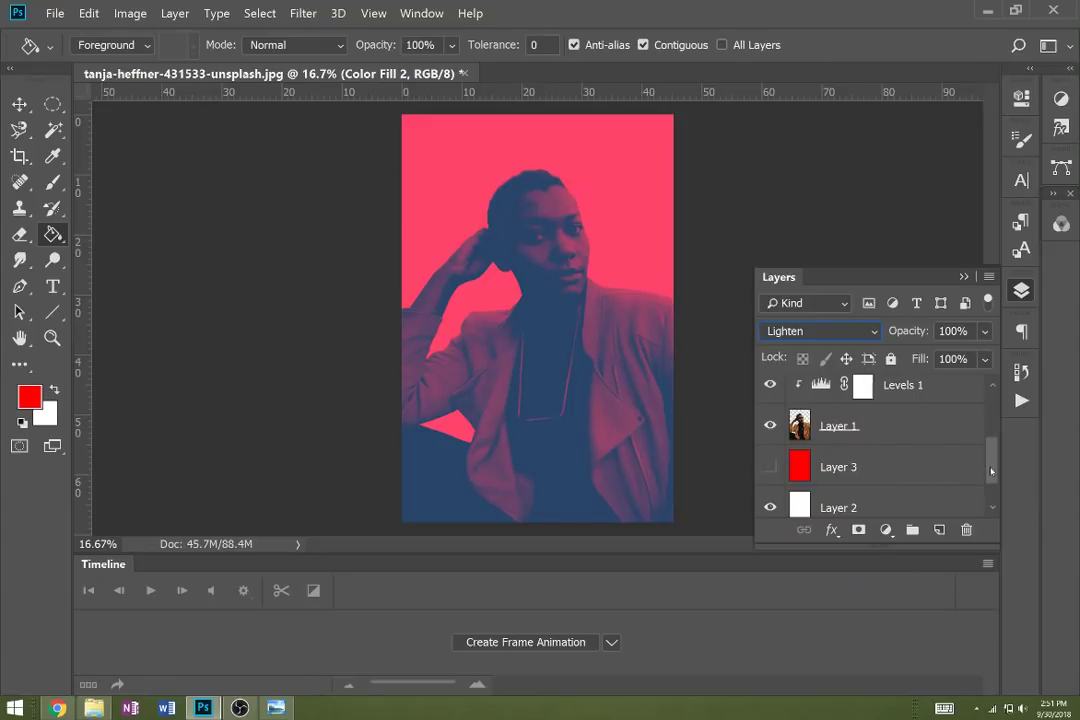
pyautogui.moveTo(991, 471); pyautogui.dragTo(972, 410)
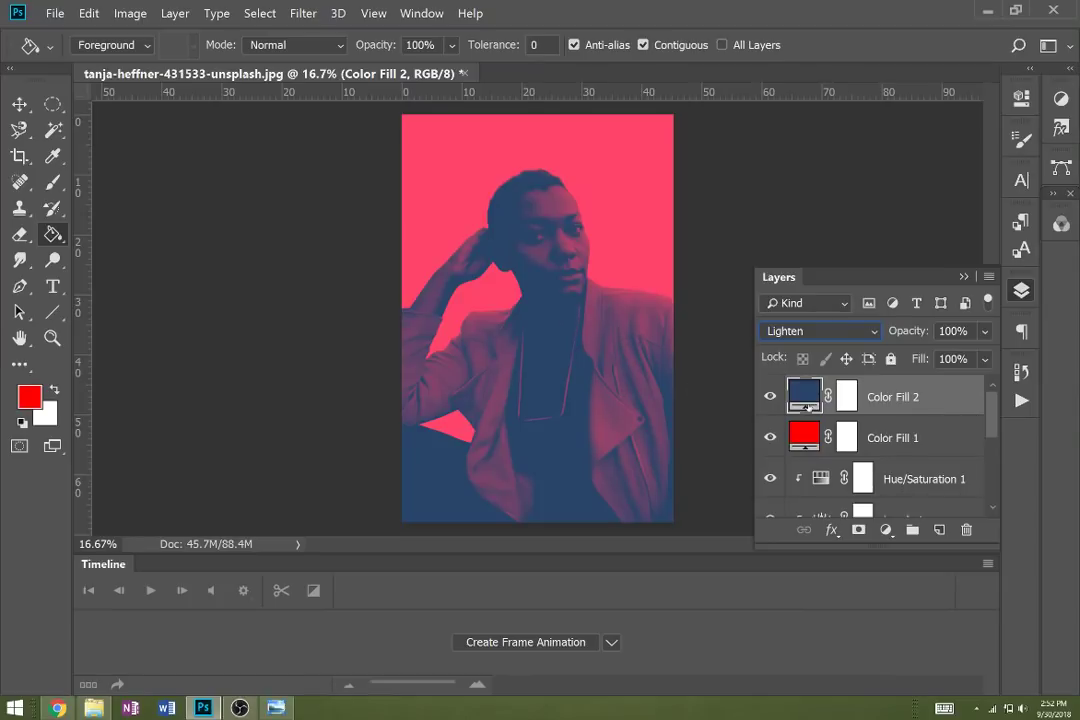
# - Lower the dark blue fill layer's opacity to 70%
pyautogui.click(987, 331)
pyautogui.click(961, 357)
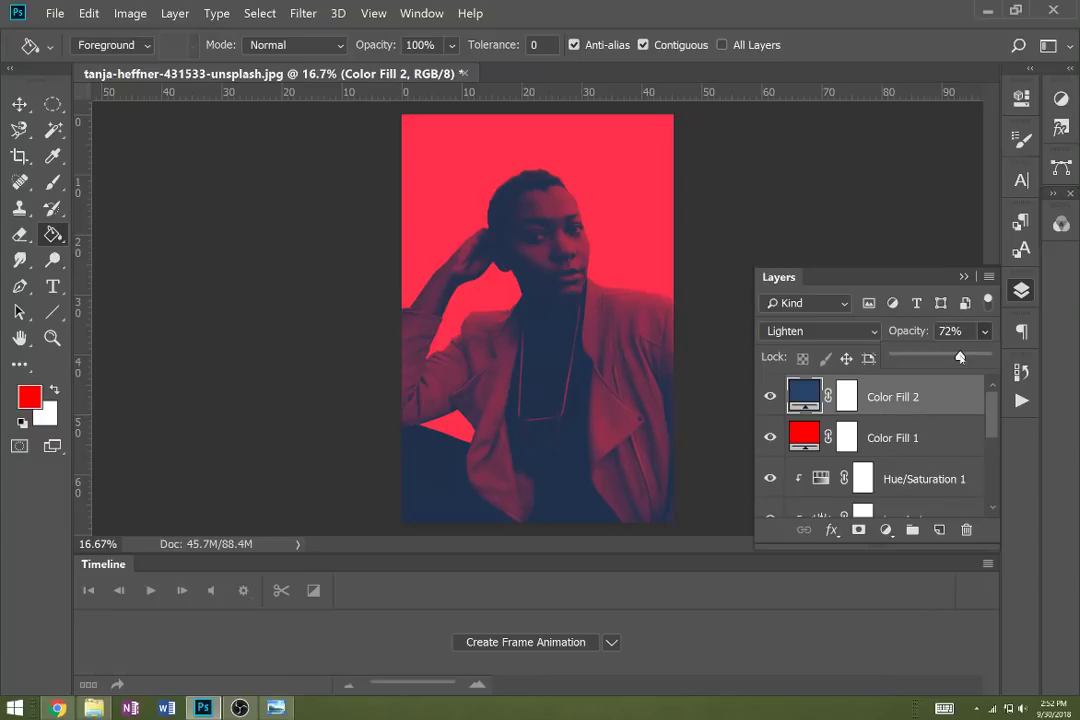
pyautogui.moveTo(960, 357); pyautogui.dragTo(958, 357)
# - Add the white text "style" over the raised arm's sleeve in the portrait
pyautogui.press('x')
pyautogui.click(53, 287)
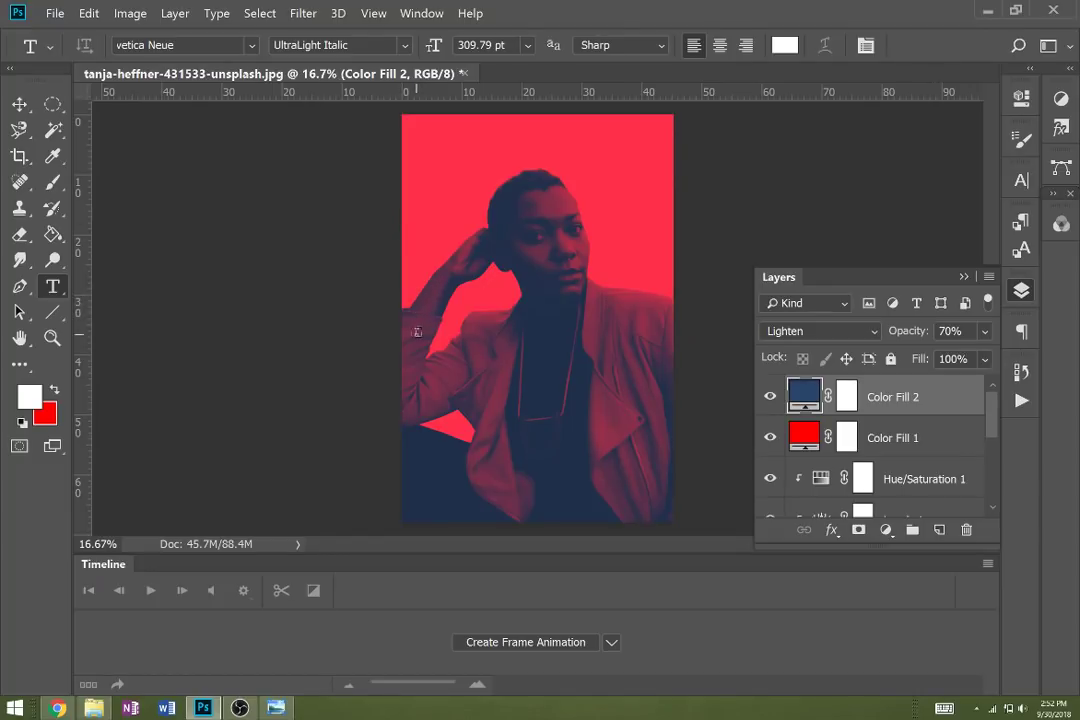
pyautogui.click(417, 332)
pyautogui.write('sta')
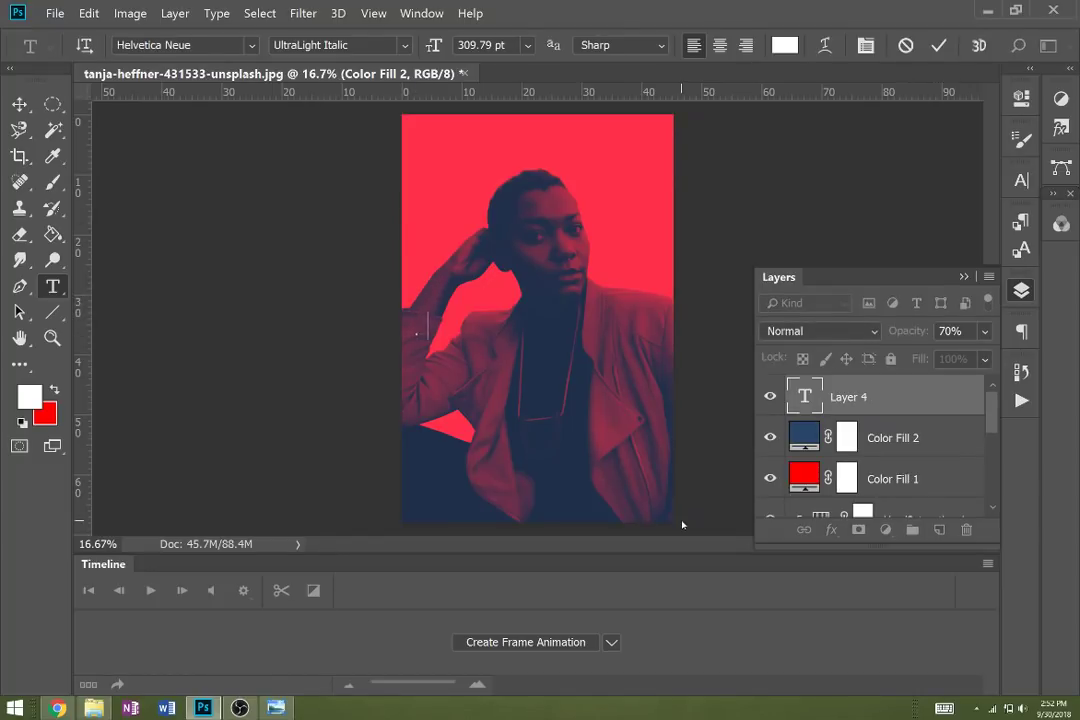
pyautogui.write('y')
pyautogui.write('e')
# - Change the font of the whole "style" text to Felix Titling
pyautogui.hotkey('ctrl', 'a')
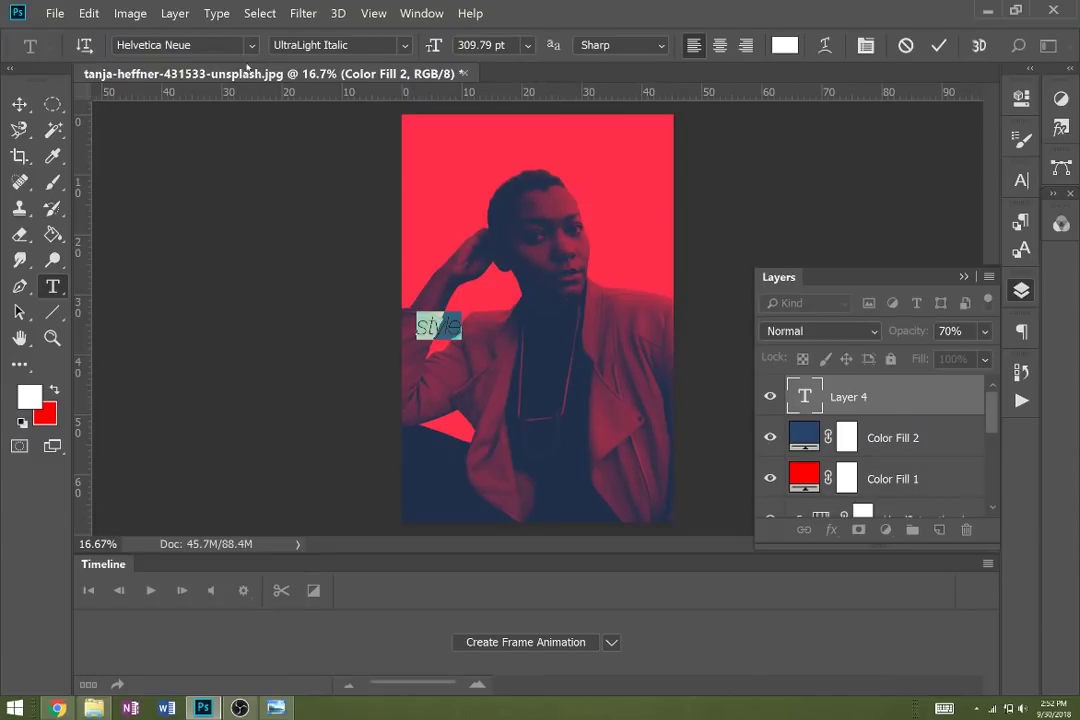
pyautogui.click(251, 45)
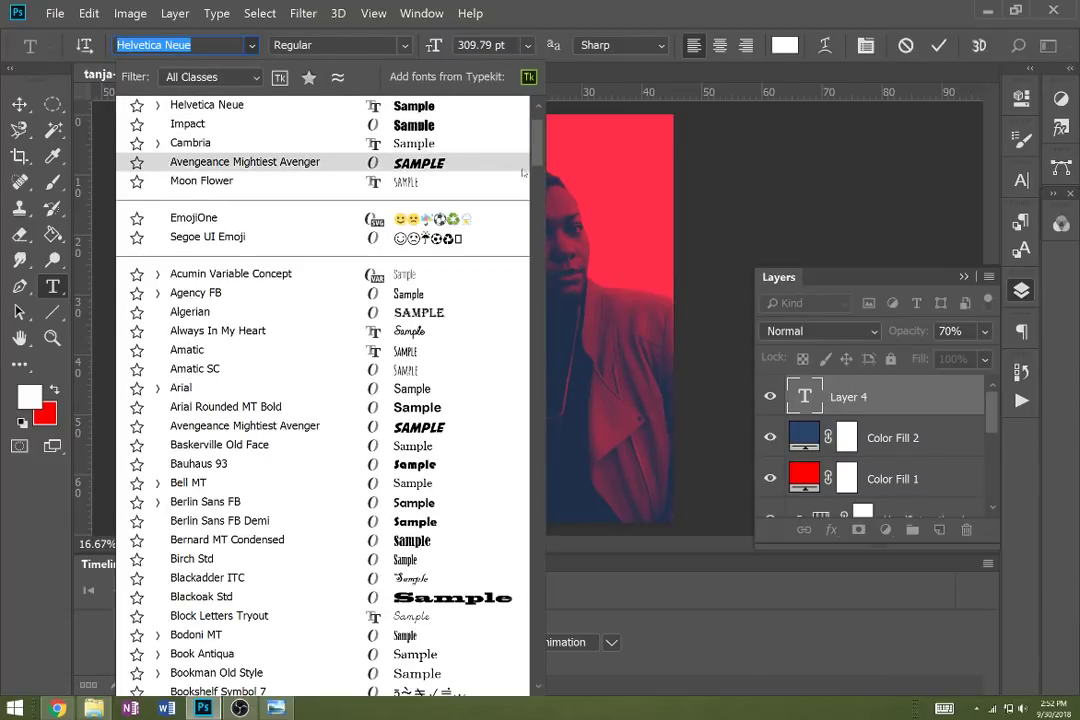
pyautogui.scroll(3, 536, 131)
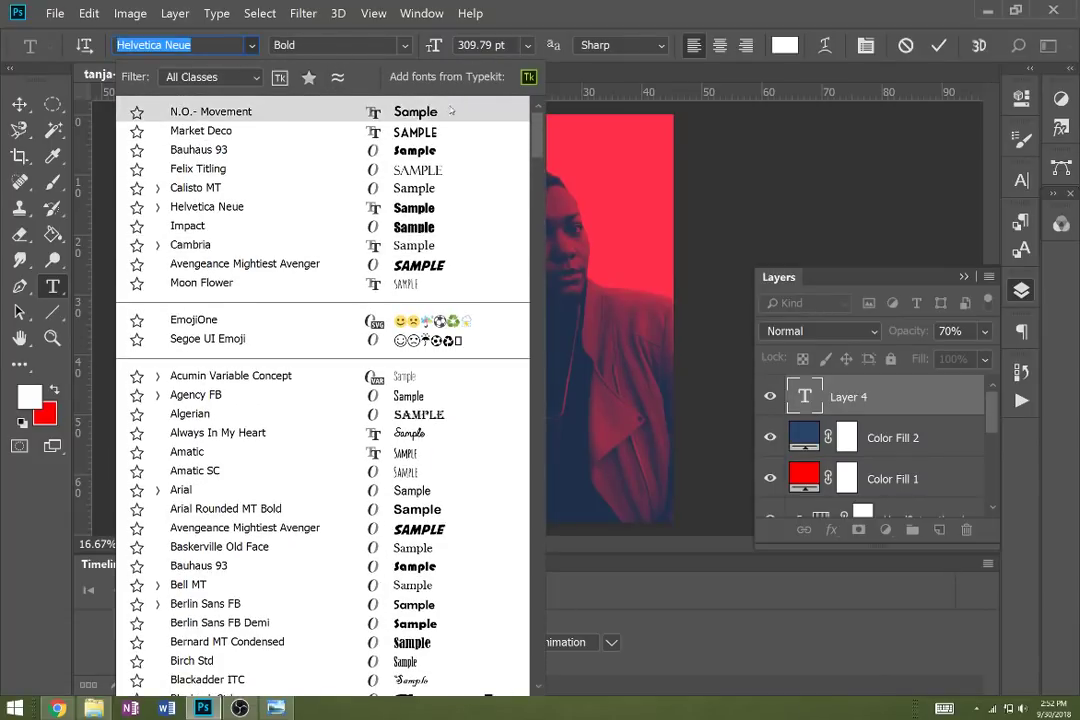
pyautogui.click(417, 177)
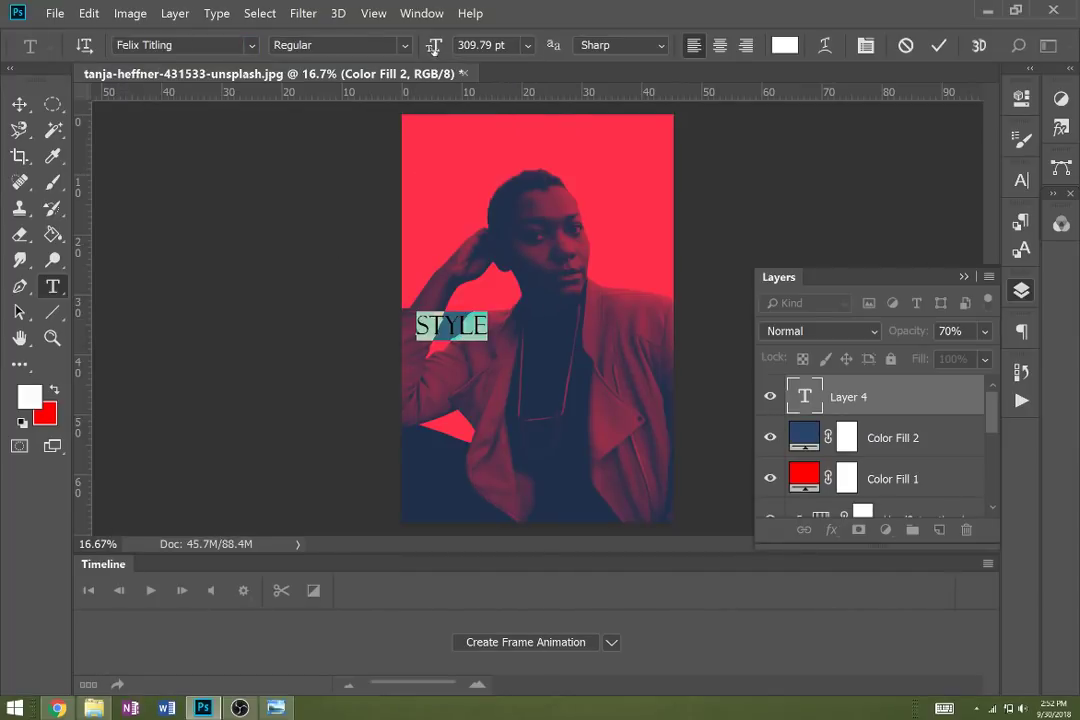
# - Enlarge the "style" text to 519.79 pt and move it slightly down, nearer the poster's left edge
pyautogui.moveTo(434, 48); pyautogui.dragTo(655, 106)
pyautogui.hotkey('ctrl', 'h')
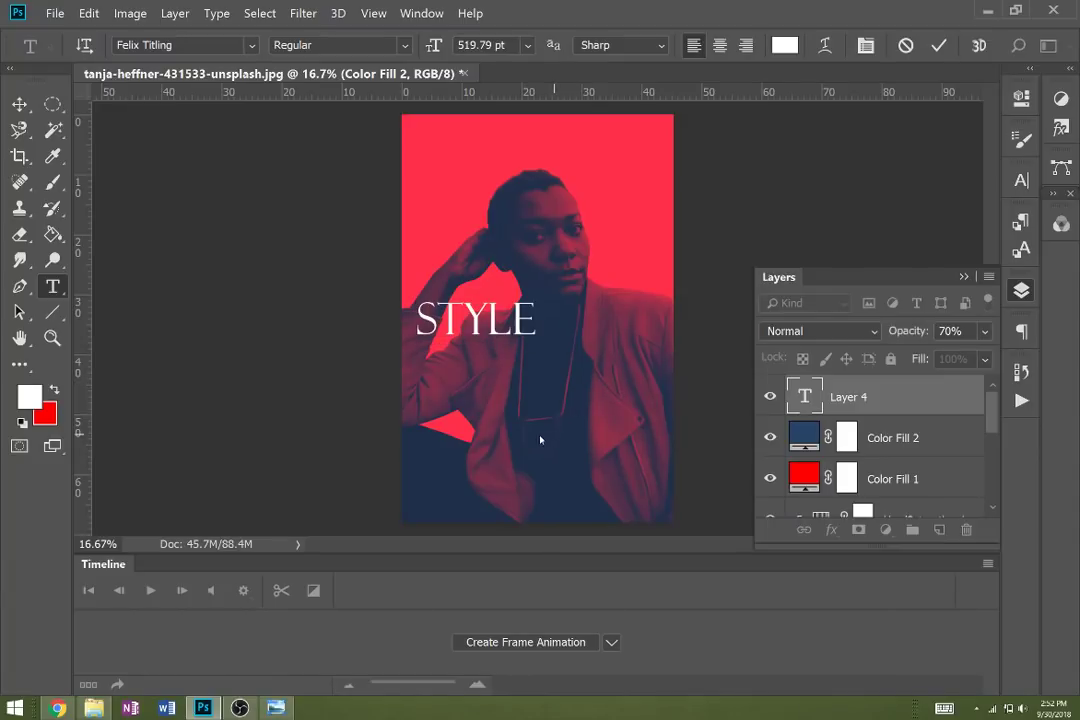
pyautogui.hotkey('ctrl', 'Return')
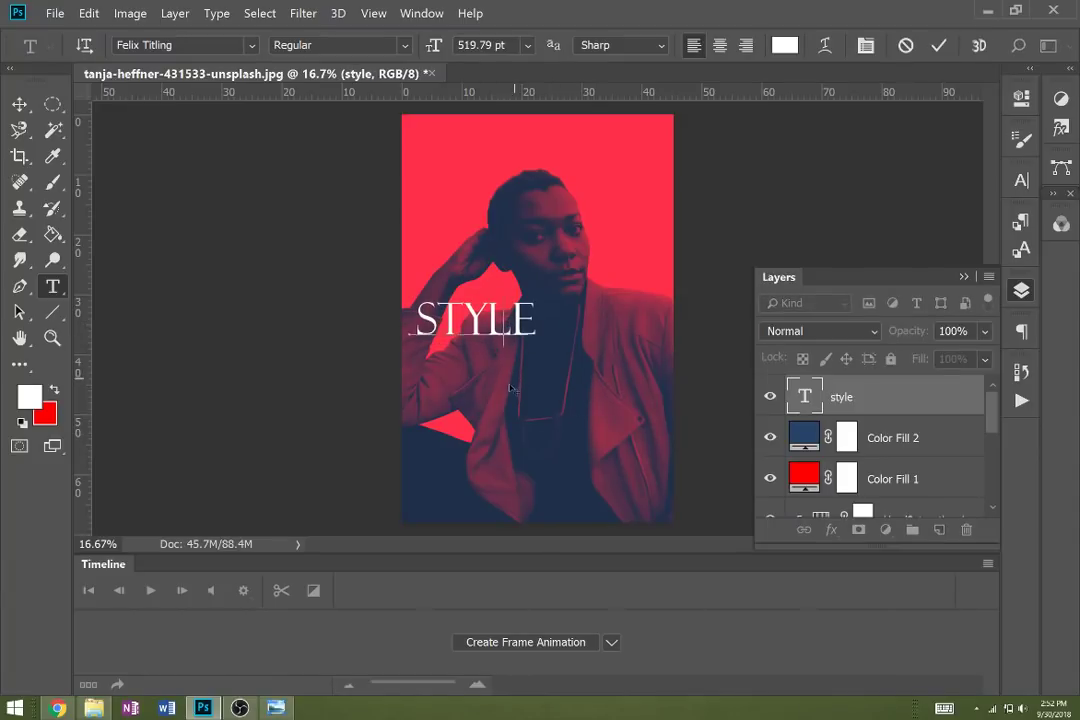
pyautogui.moveTo(512, 389); pyautogui.dragTo(505, 427)
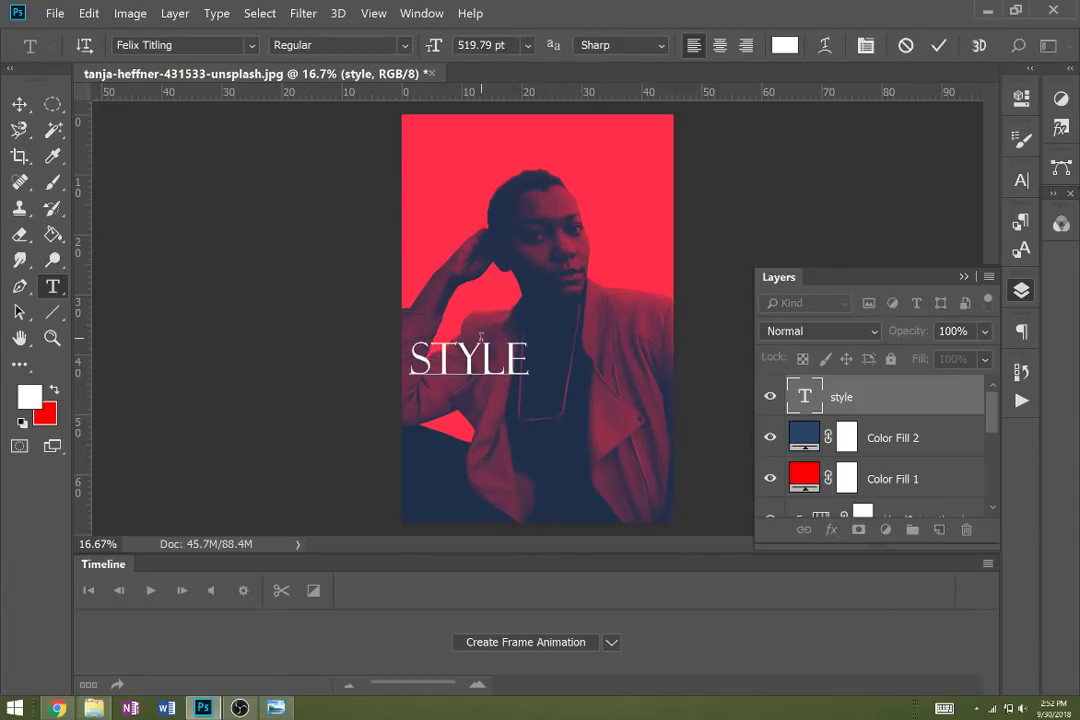
# - Set the tracking of the "style" text to 760 so the word spans the poster's width
pyautogui.doubleClick(481, 338)
pyautogui.click(1020, 181)
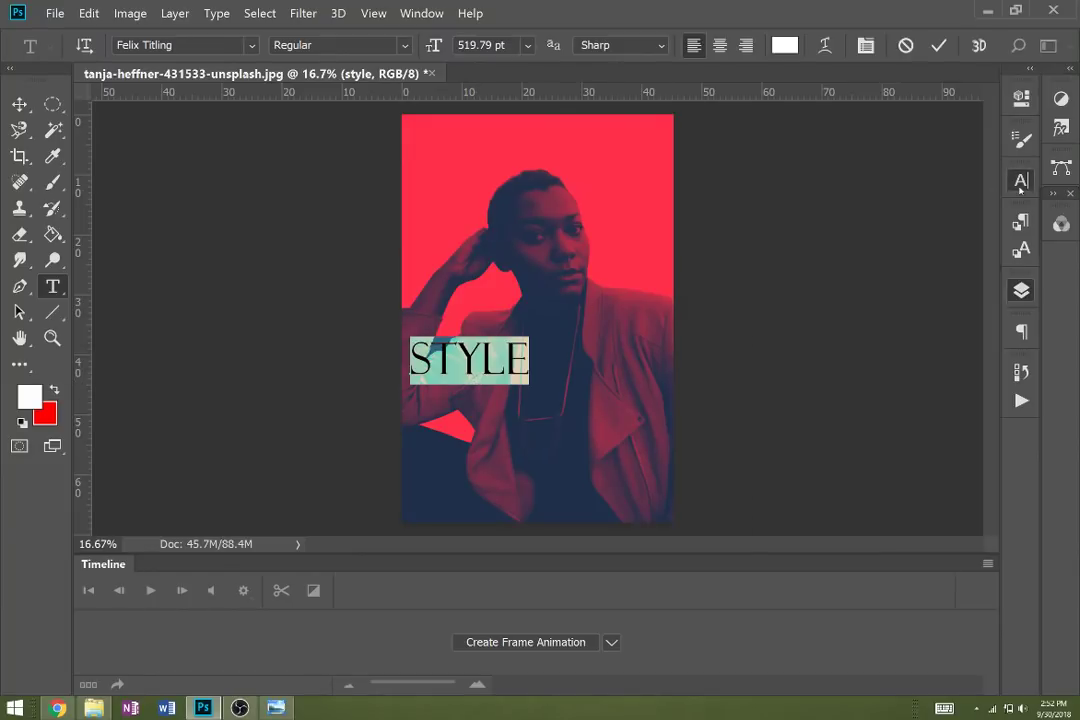
pyautogui.click(950, 247)
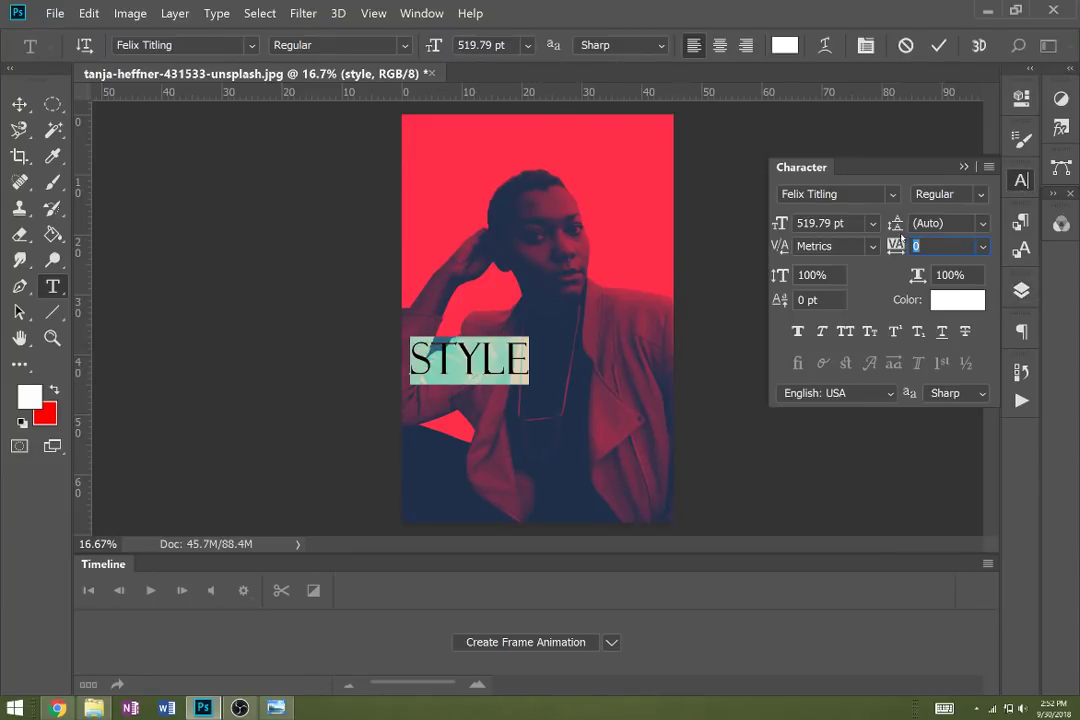
pyautogui.click(983, 247)
pyautogui.click(983, 247)
pyautogui.click(983, 247)
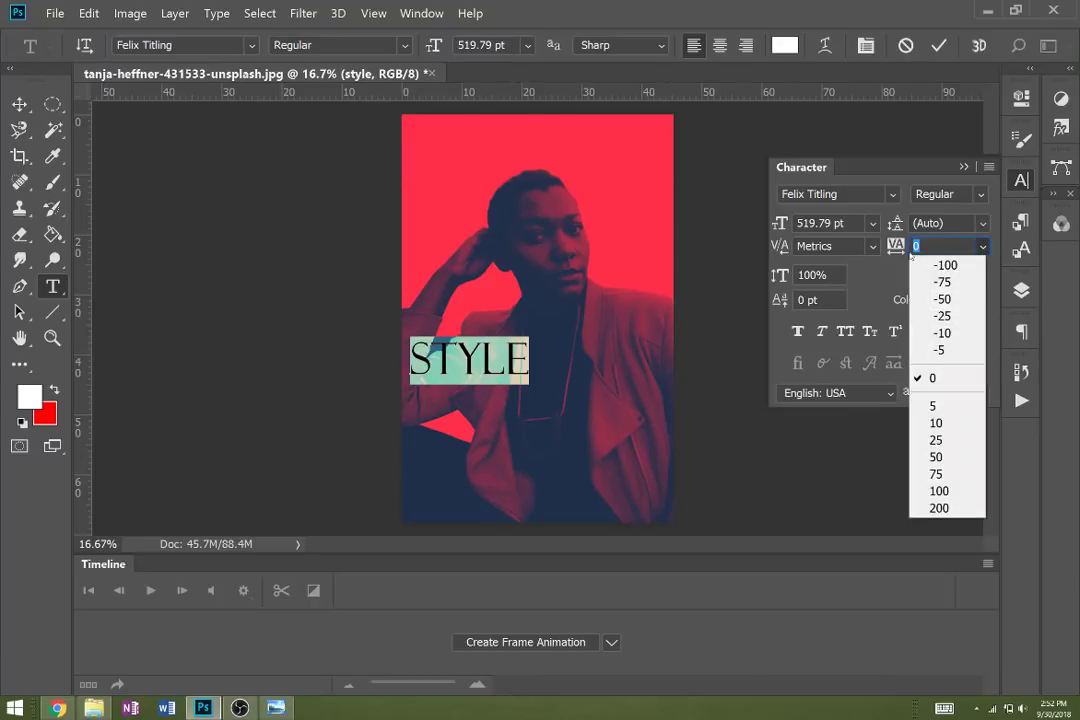
pyautogui.click(983, 247)
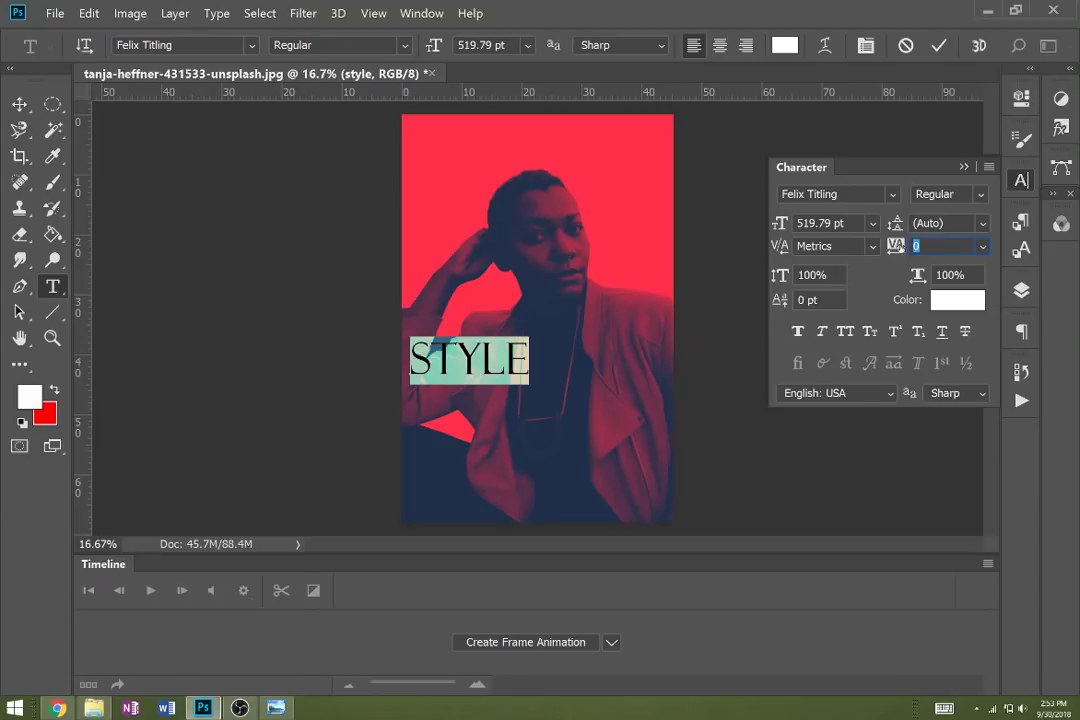
pyautogui.moveTo(895, 246); pyautogui.dragTo(923, 243)
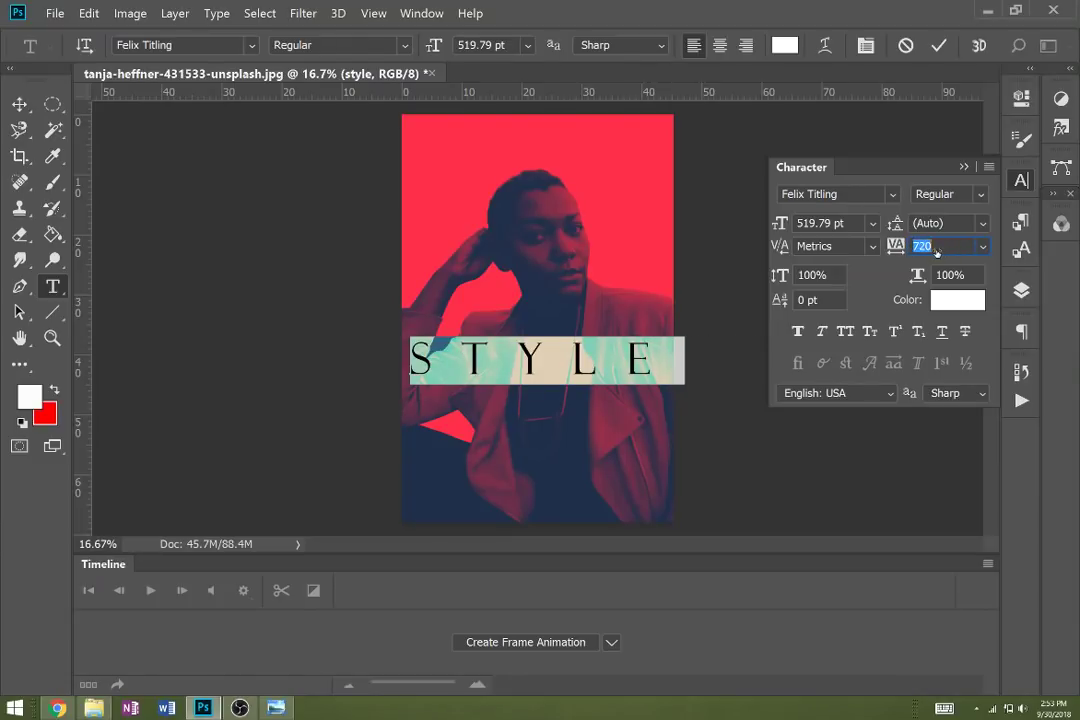
pyautogui.scroll(2, 936, 250)
pyautogui.scroll(2, 937, 253)
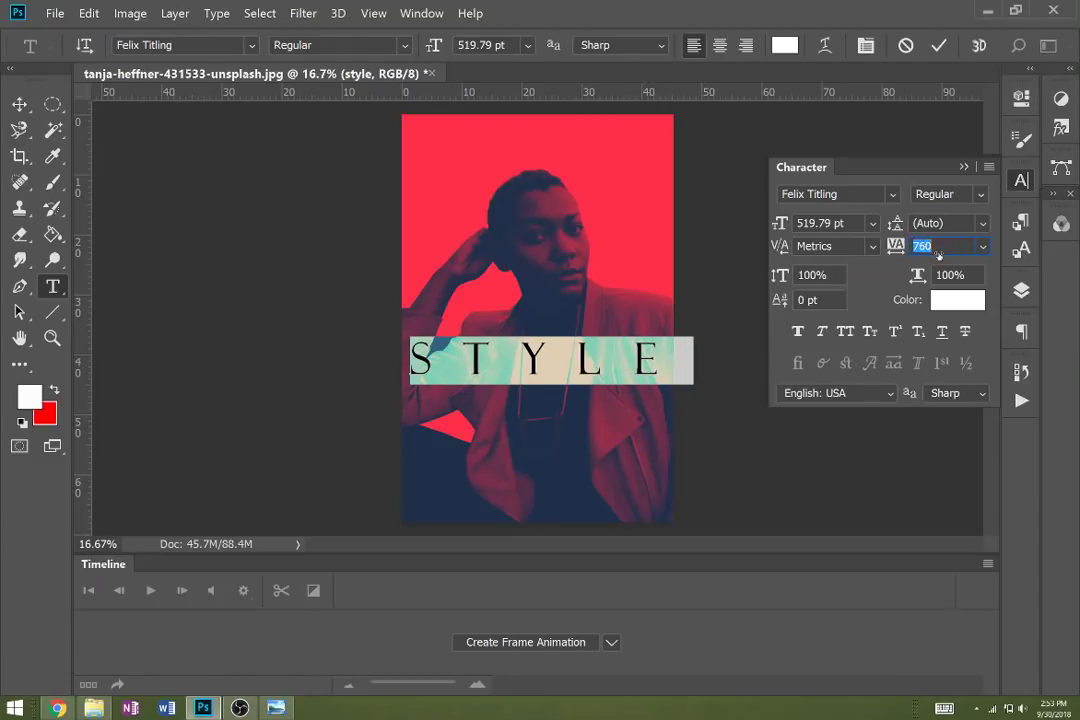
pyautogui.click(989, 166)
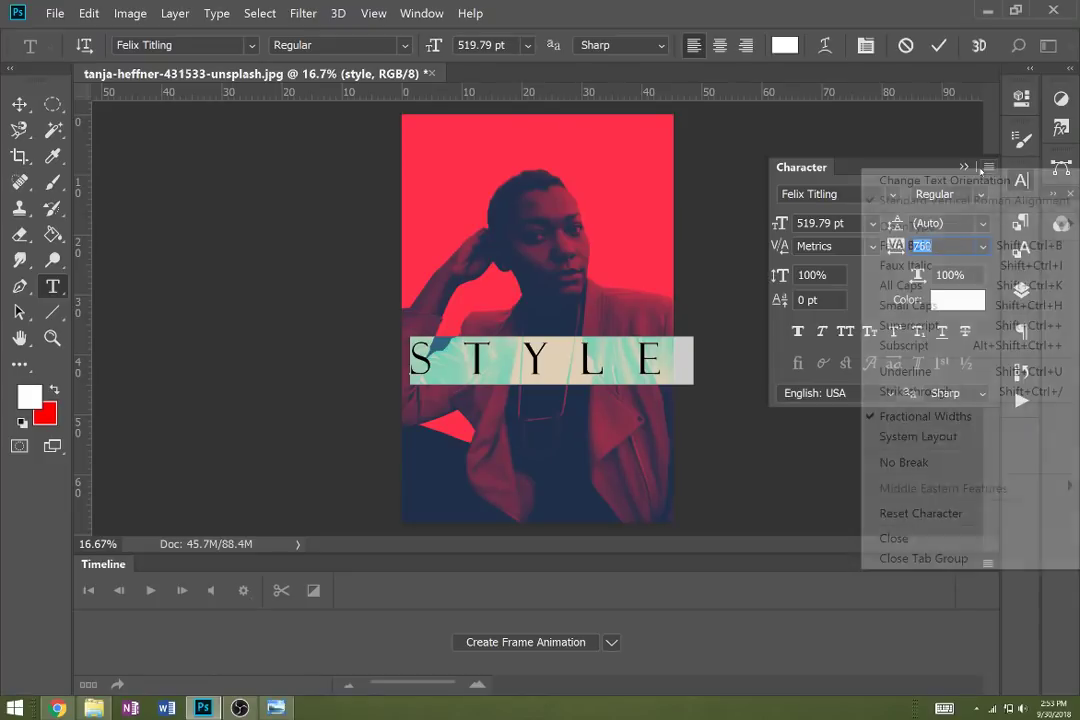
pyautogui.click(972, 170)
pyautogui.click(964, 167)
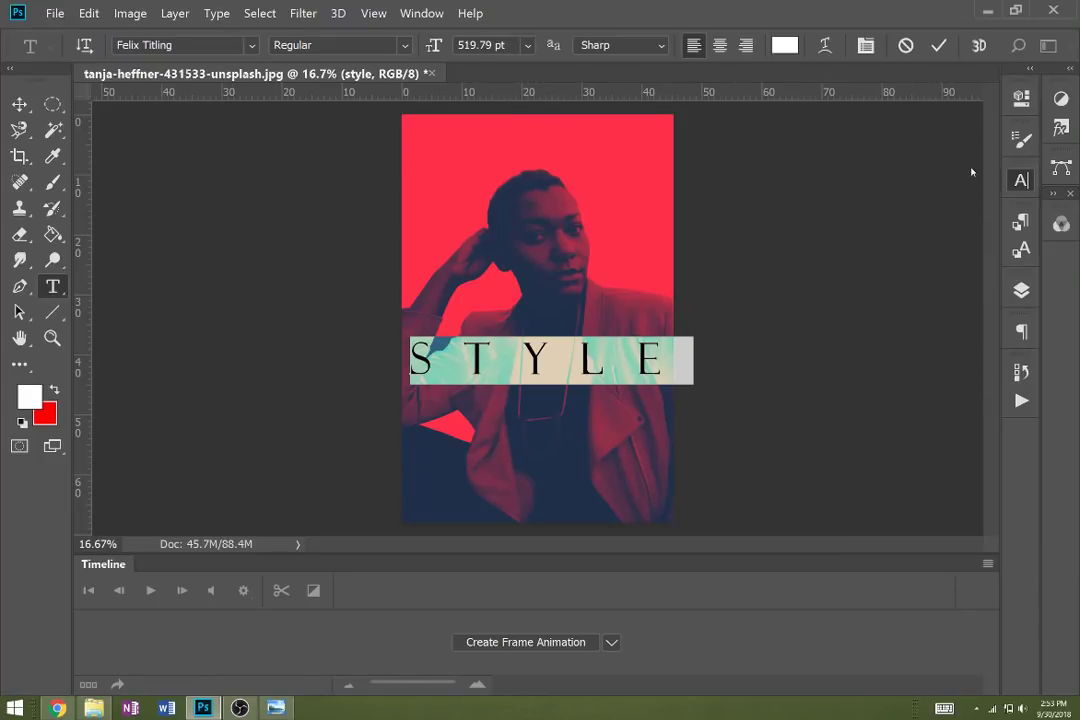
pyautogui.click(805, 299)
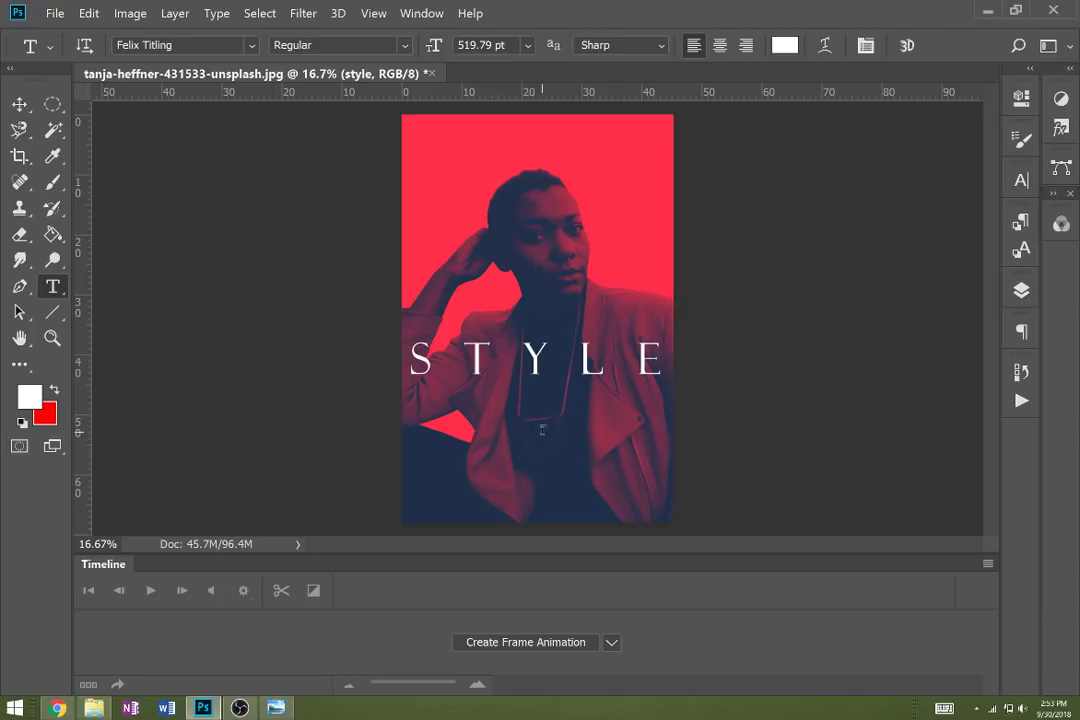
# - Add a second text "find yours" below the "style" text in Helvetica Neue UltraLight Italic
pyautogui.click(457, 364)
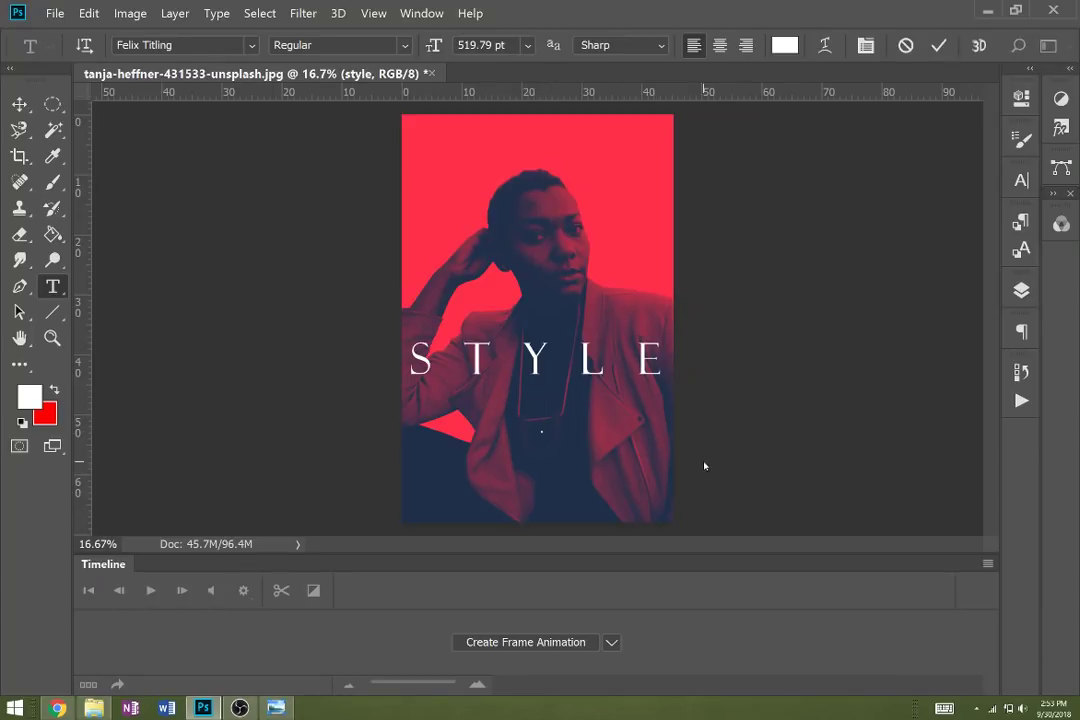
pyautogui.write('FIN')
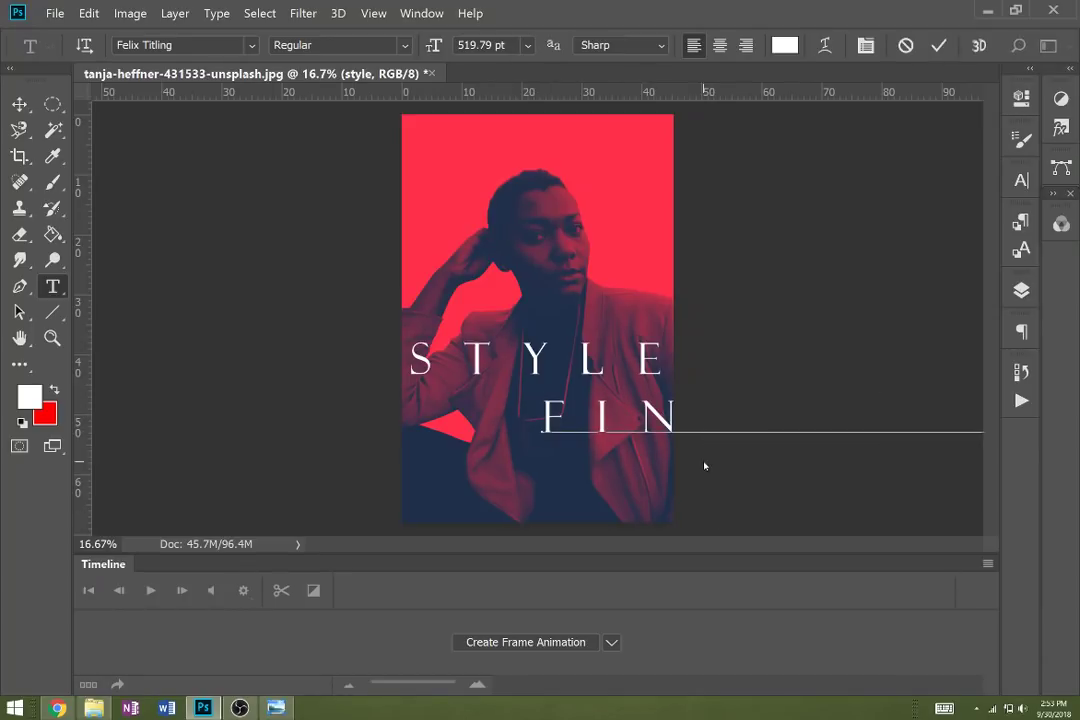
pyautogui.hotkey('shift', 'Home')
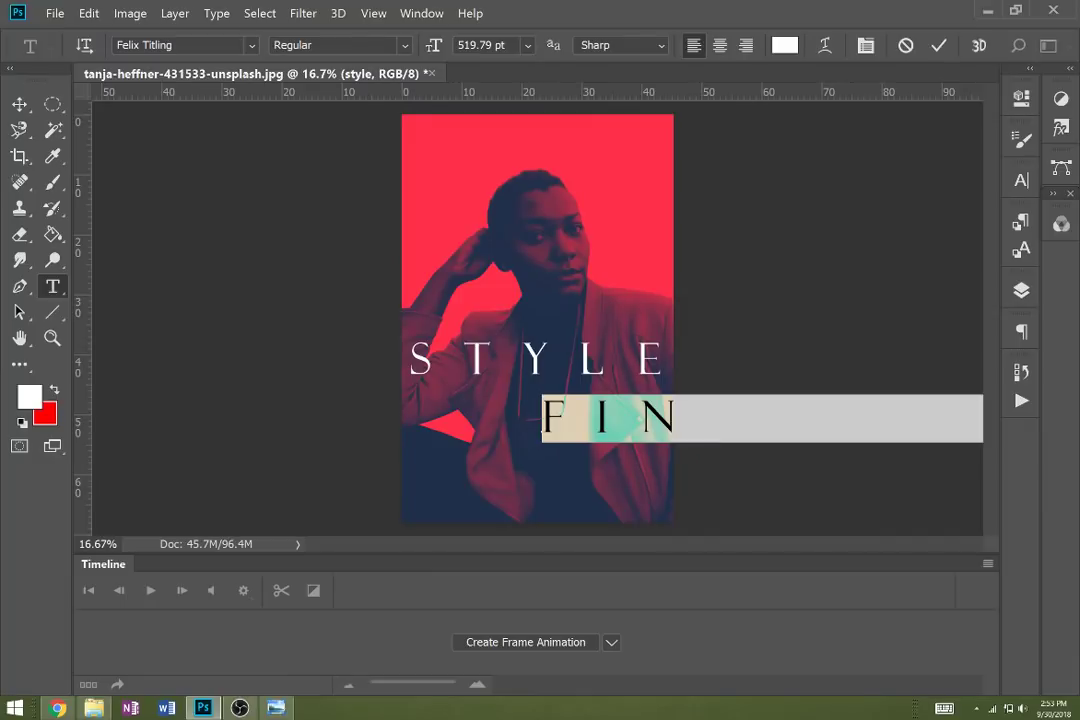
pyautogui.click(252, 45)
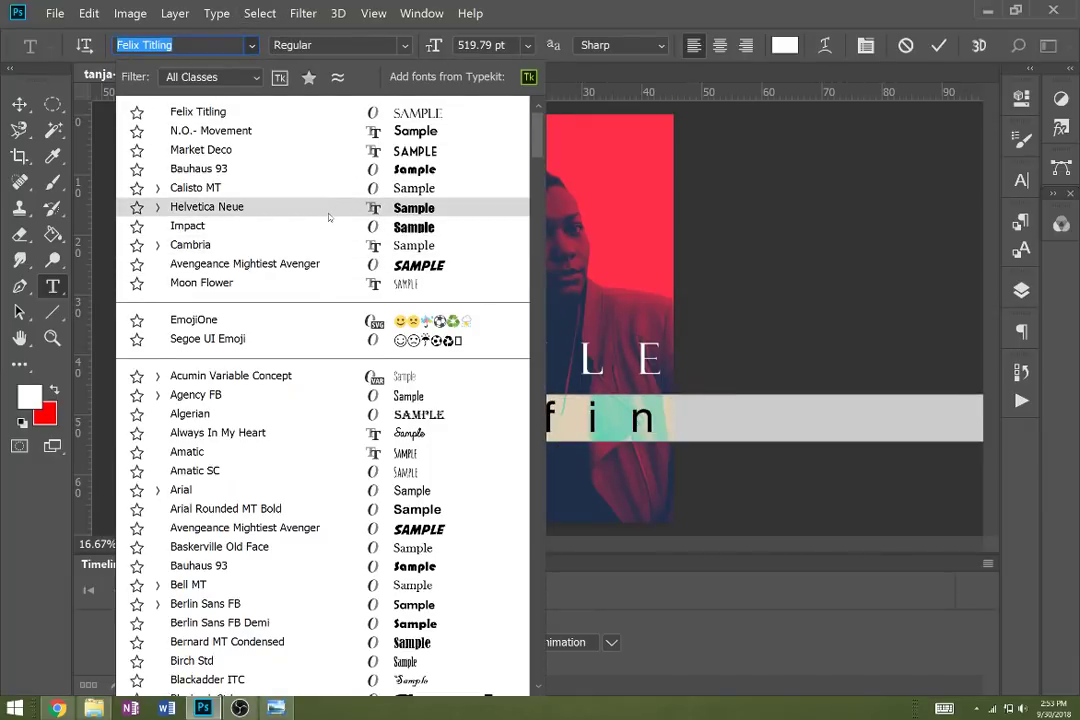
pyautogui.click(158, 207)
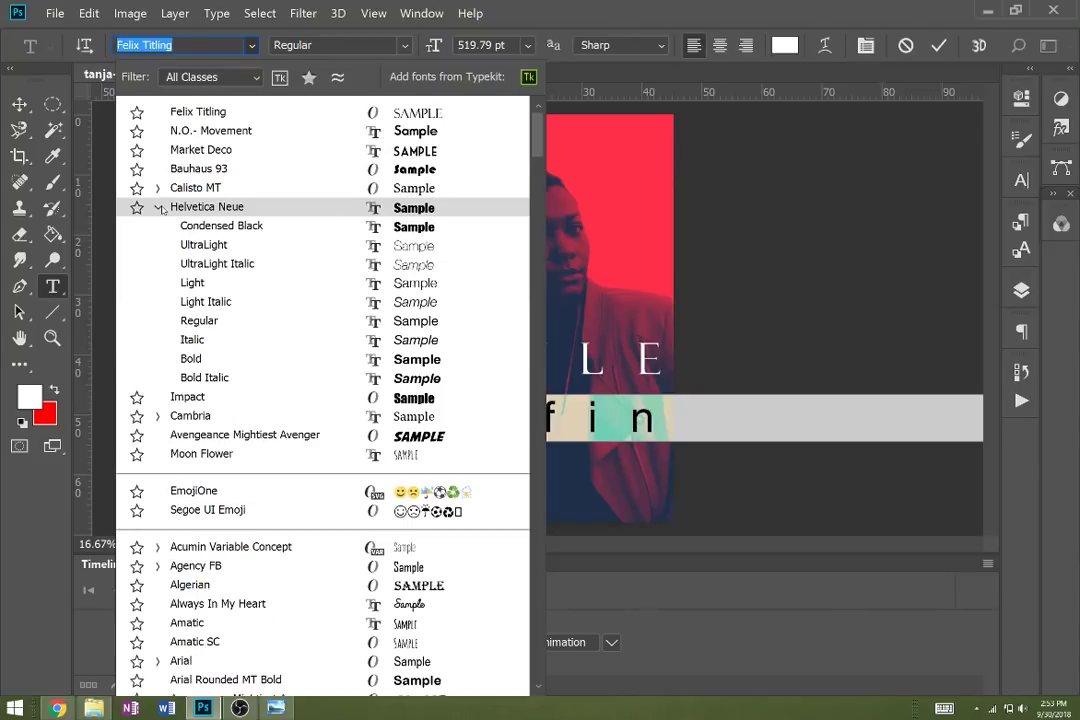
pyautogui.click(185, 264)
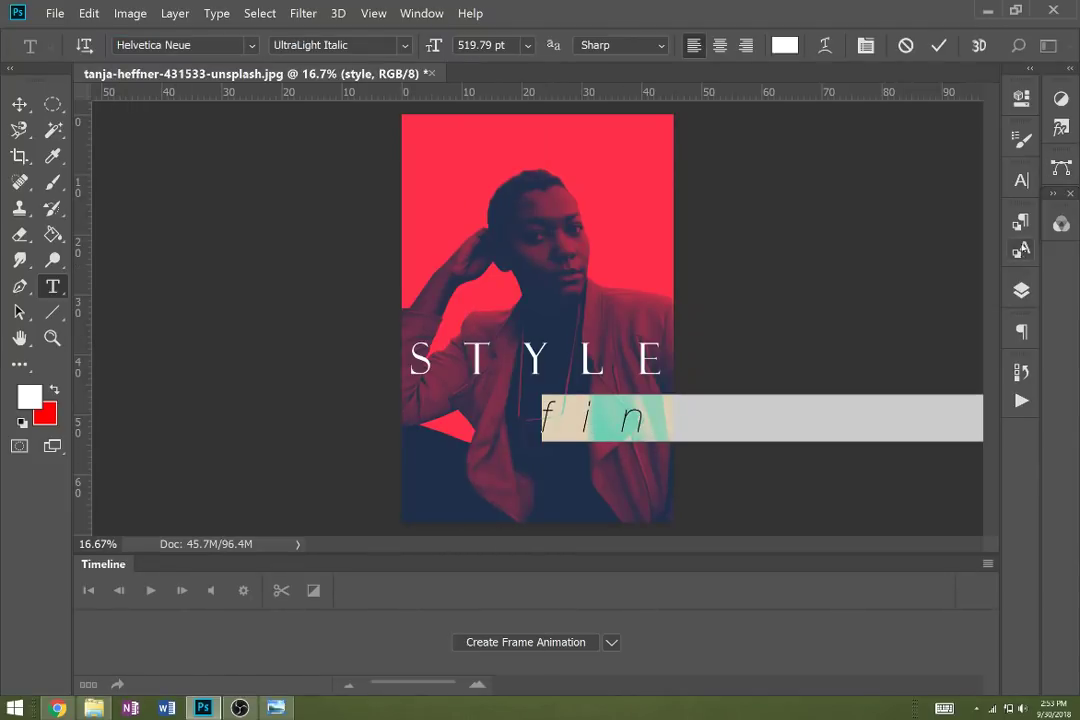
# - Set the "find yours" text to 80 tracking and a size of 296.79 pt
pyautogui.click(1021, 221)
pyautogui.click(1021, 180)
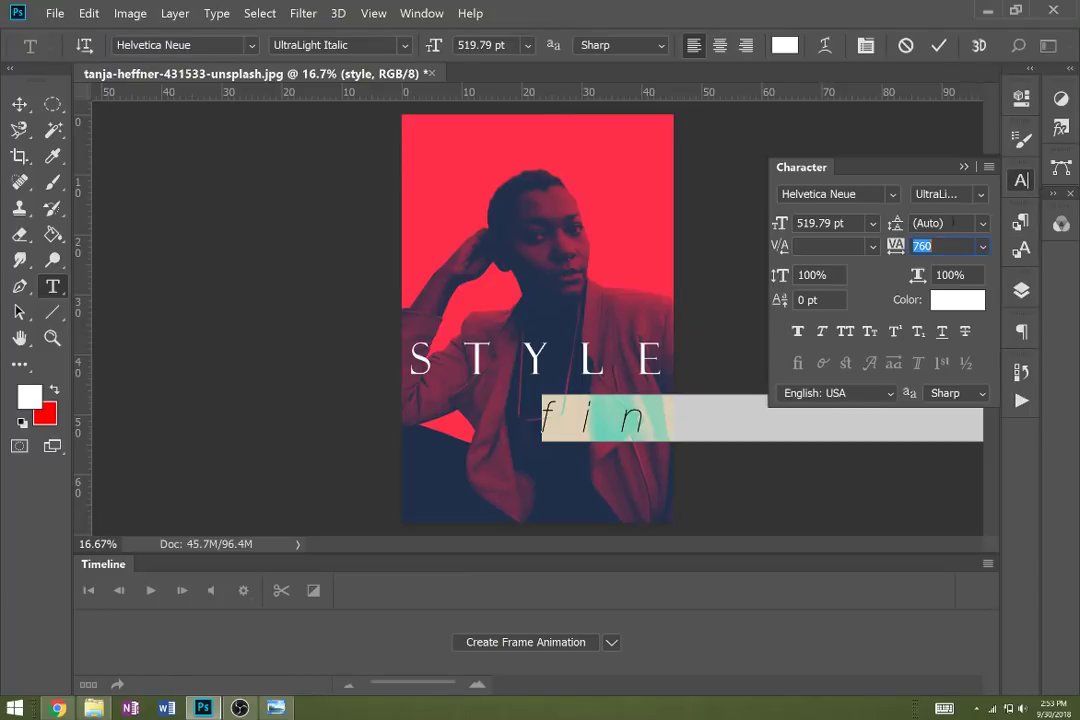
pyautogui.click(983, 246)
pyautogui.click(945, 378)
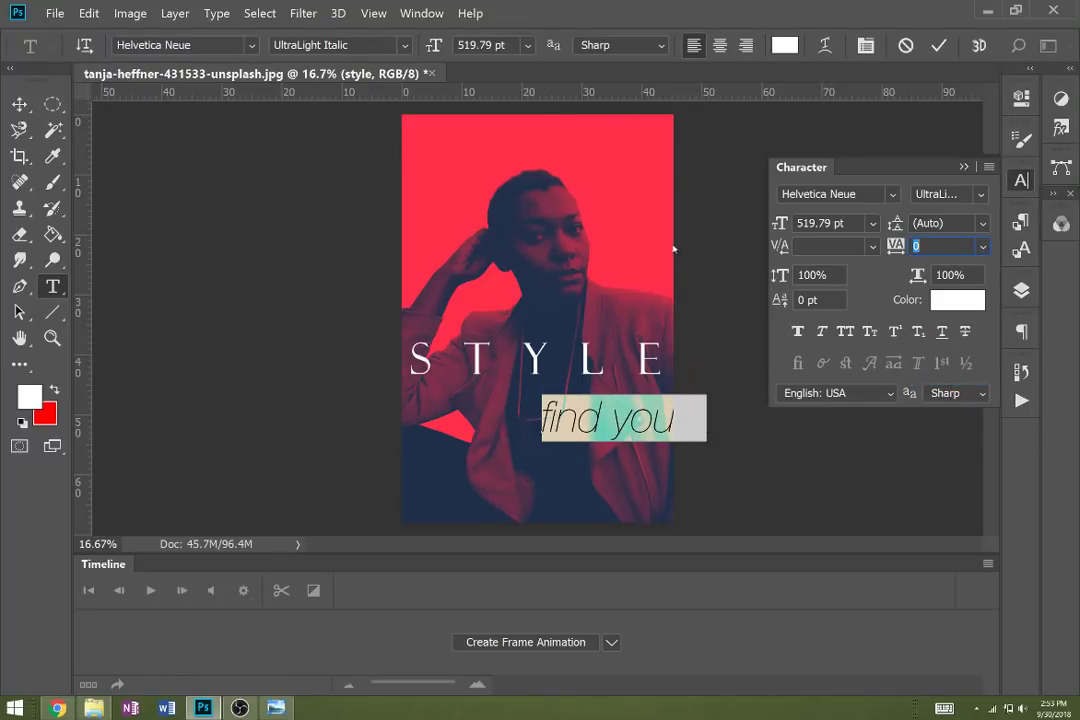
pyautogui.moveTo(791, 224); pyautogui.dragTo(589, 258)
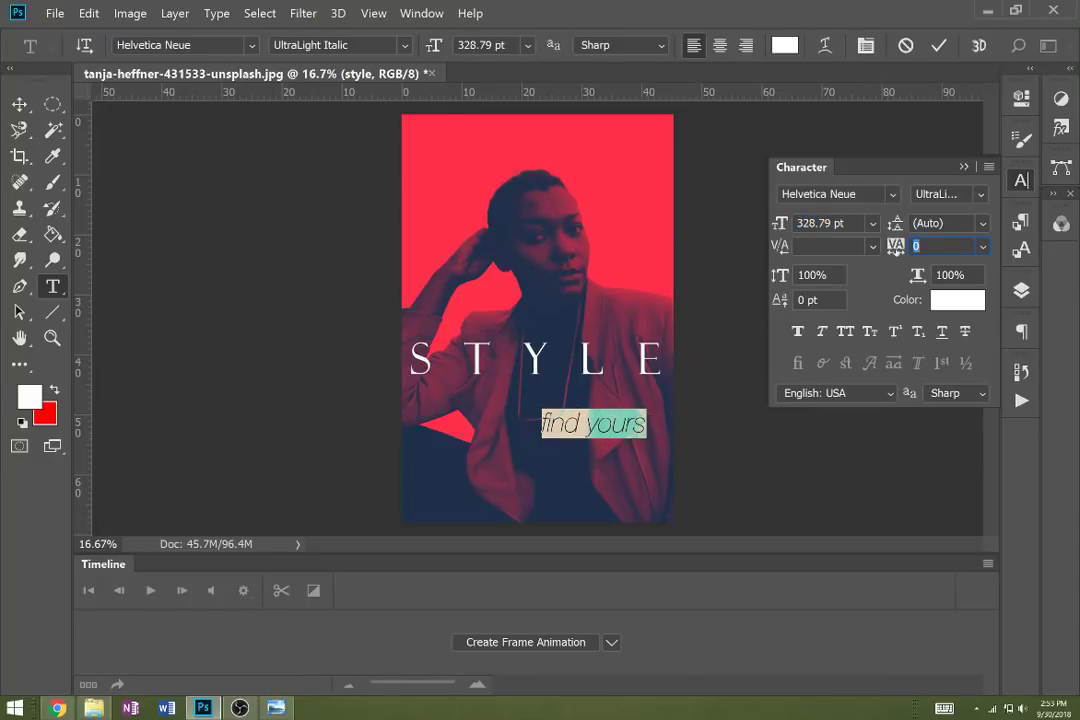
pyautogui.click(895, 245)
pyautogui.write('80')
pyautogui.press('Return')
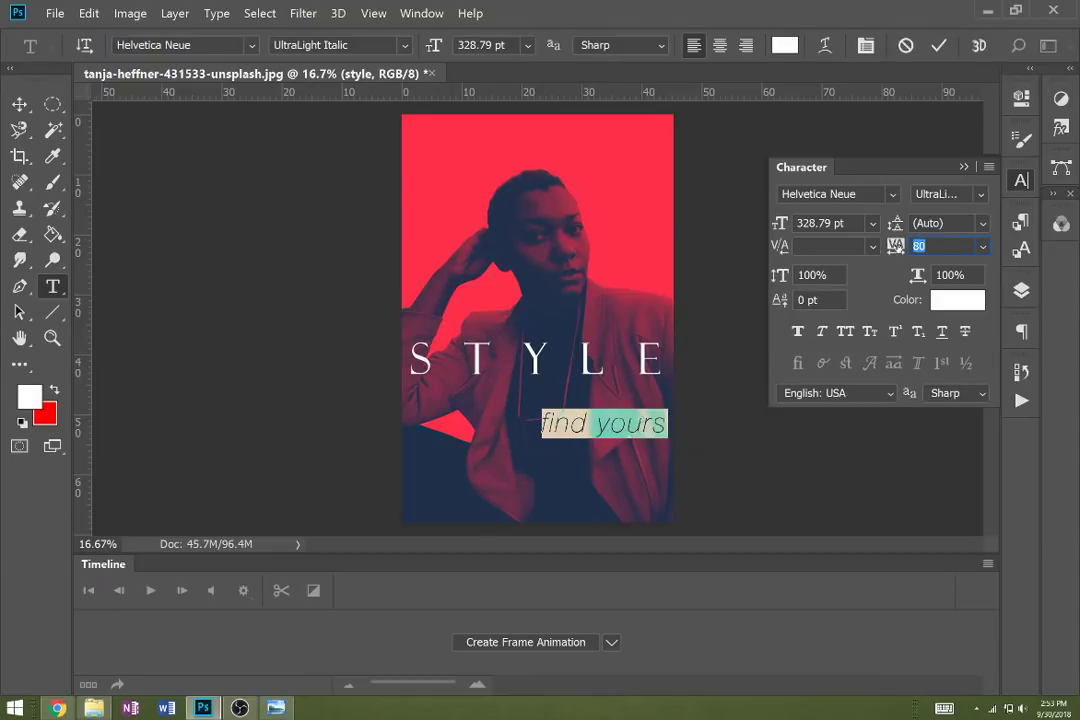
pyautogui.moveTo(780, 223); pyautogui.dragTo(748, 232)
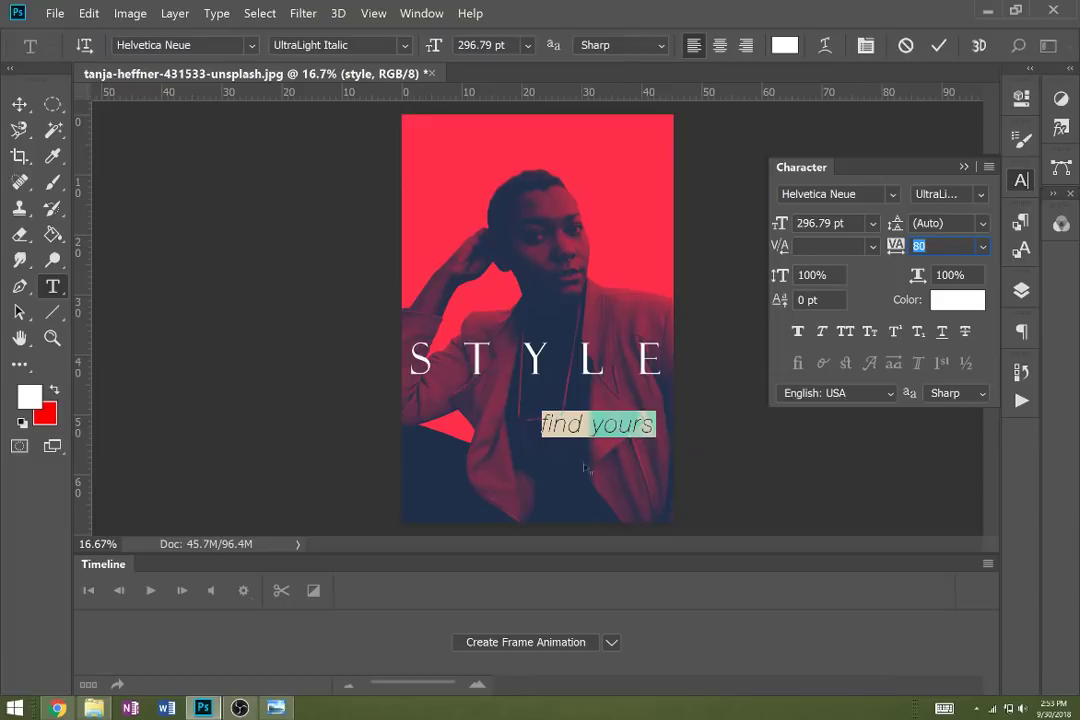
# - Move the "find yours" text directly beneath the "style" text, lining up its end with the final letter E
pyautogui.click(19, 104)
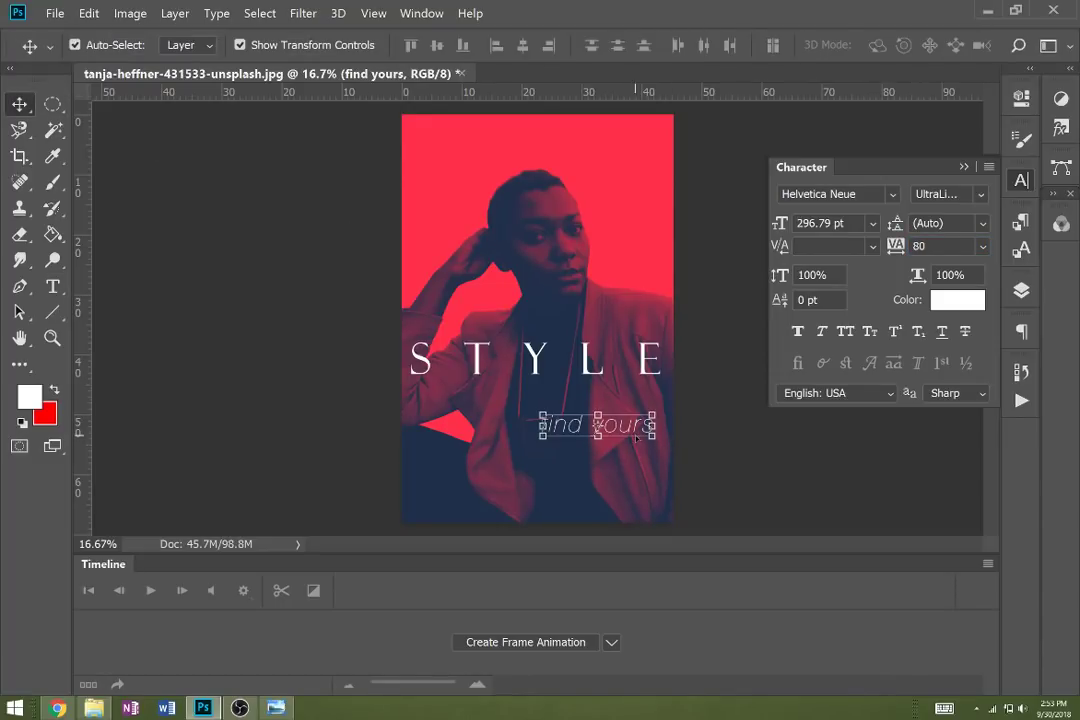
pyautogui.hotkey('ctrl', 't')
pyautogui.moveTo(594, 427); pyautogui.dragTo(625, 410)
pyautogui.moveTo(627, 409); pyautogui.dragTo(637, 408)
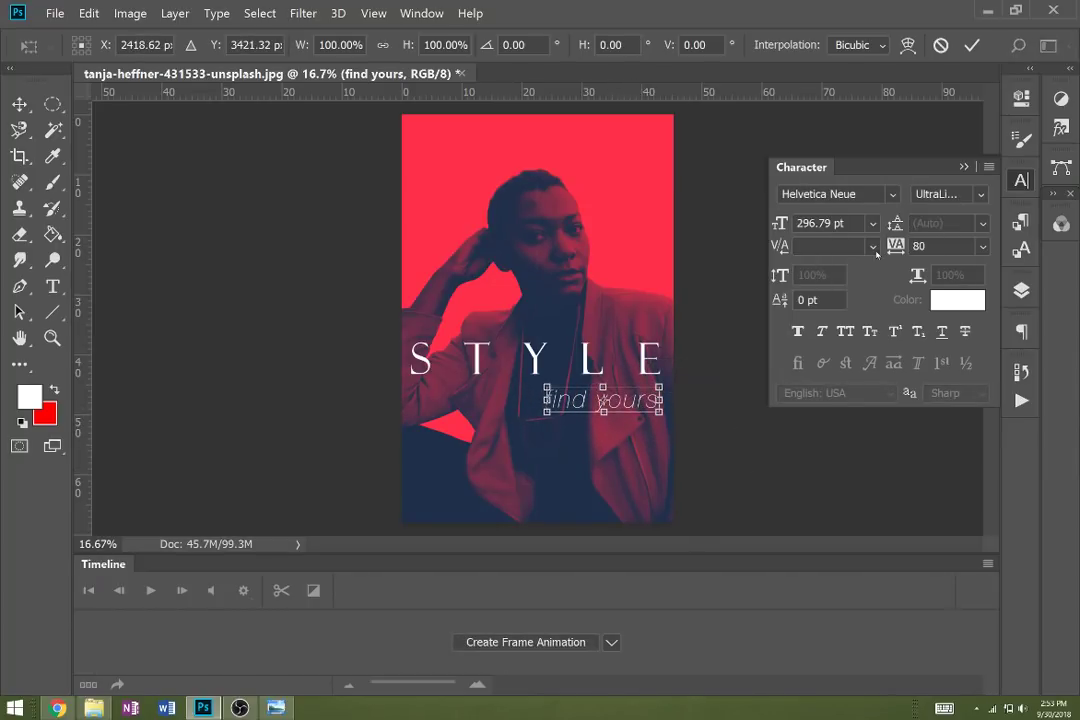
pyautogui.press('Return')
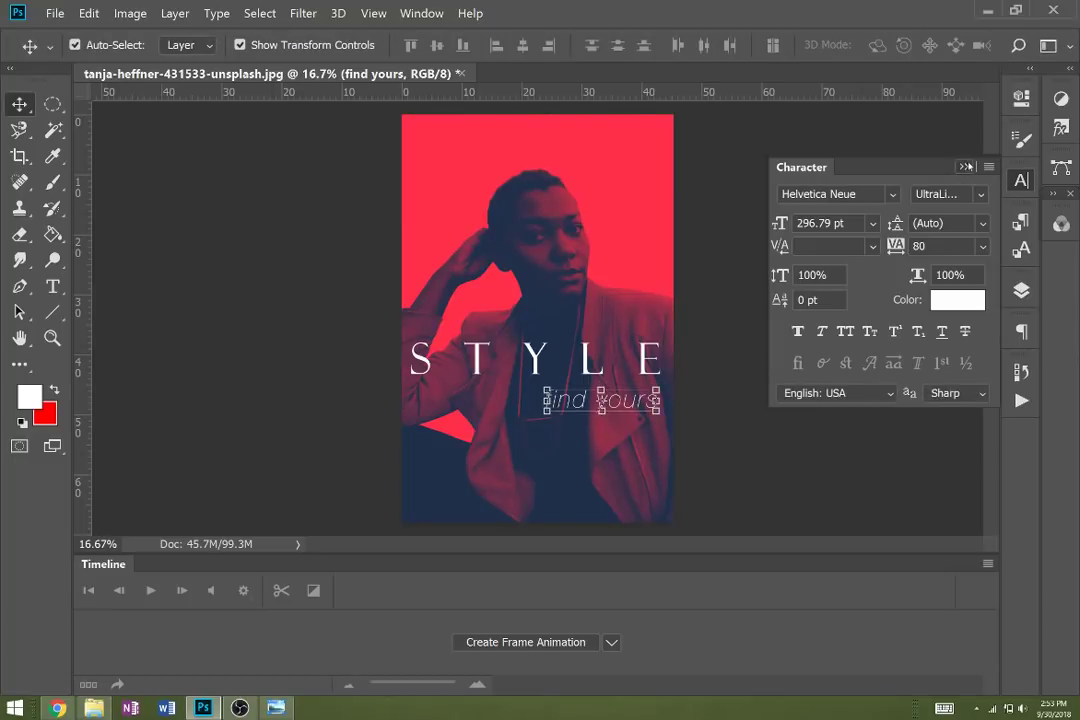
pyautogui.click(815, 140)
# - Save a JPEG copy of the red-background poster as "duotone 1a" in the robot folder at Maximum quality, 12
pyautogui.click(55, 13)
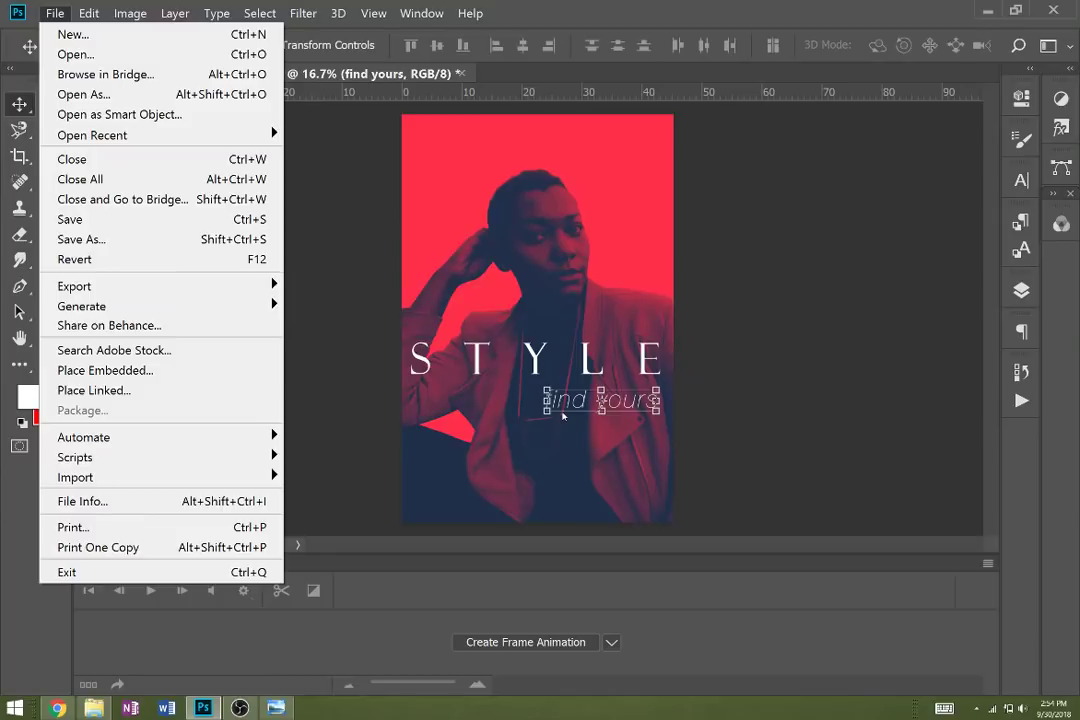
pyautogui.click(80, 239)
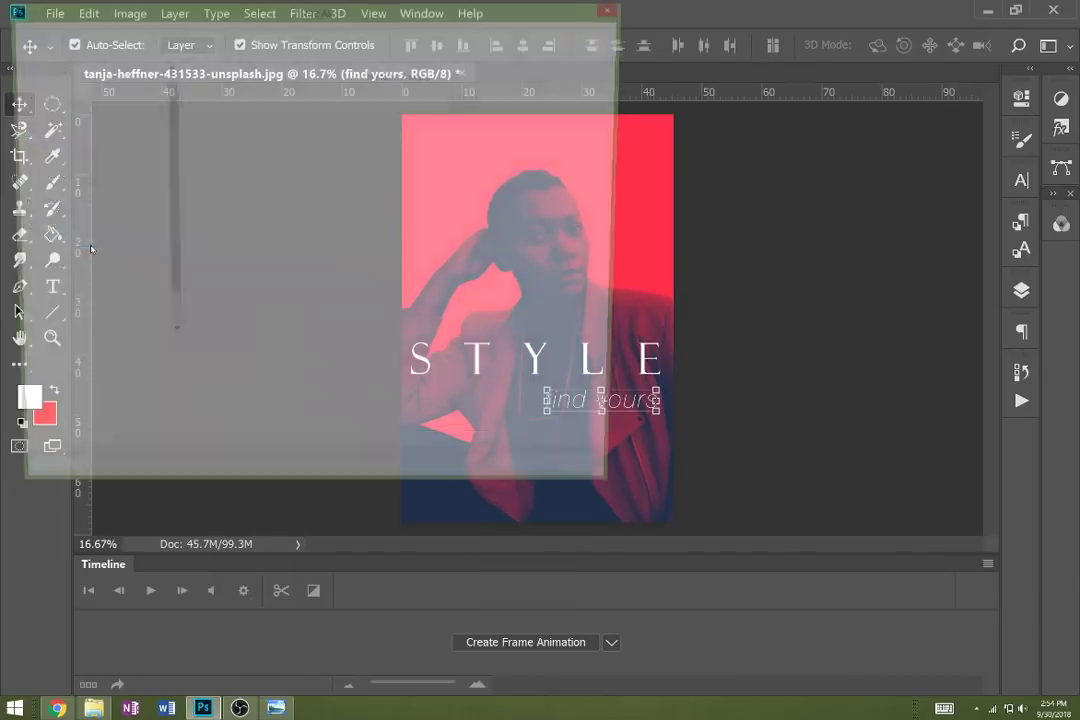
pyautogui.click(150, 372)
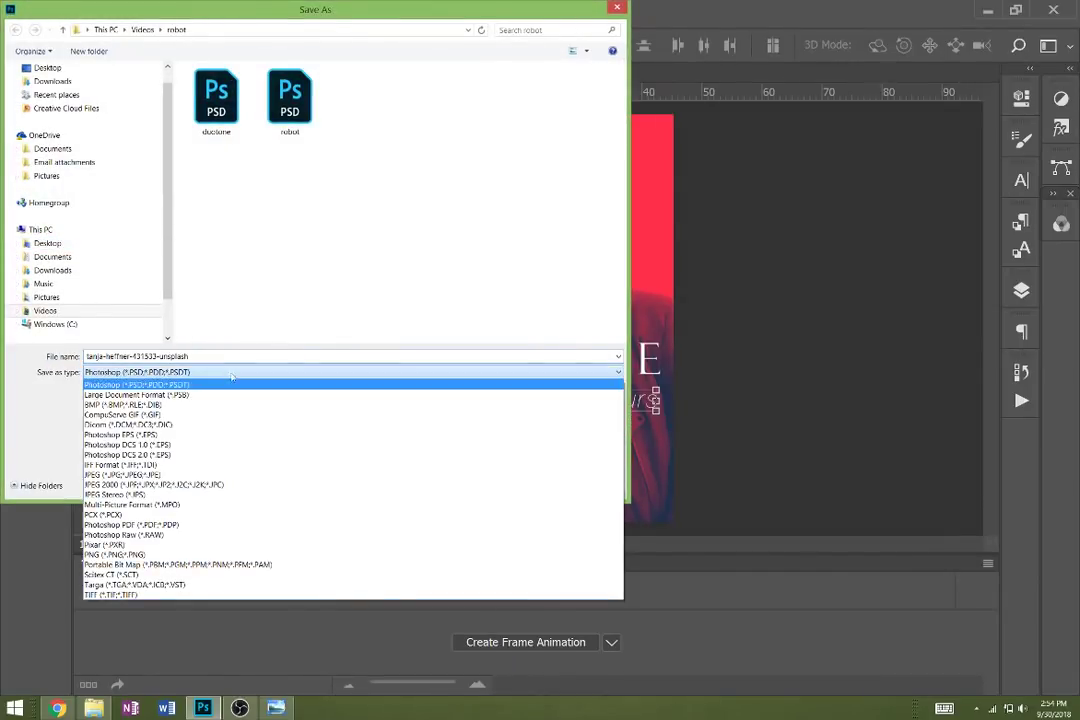
pyautogui.click(150, 475)
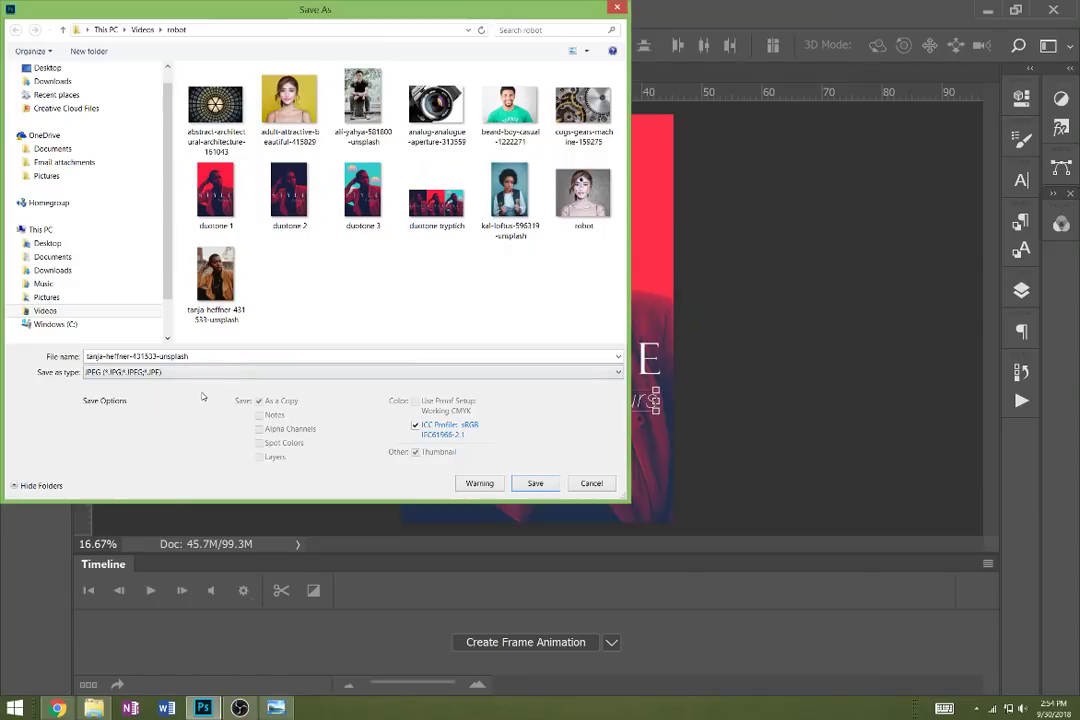
pyautogui.click(230, 357)
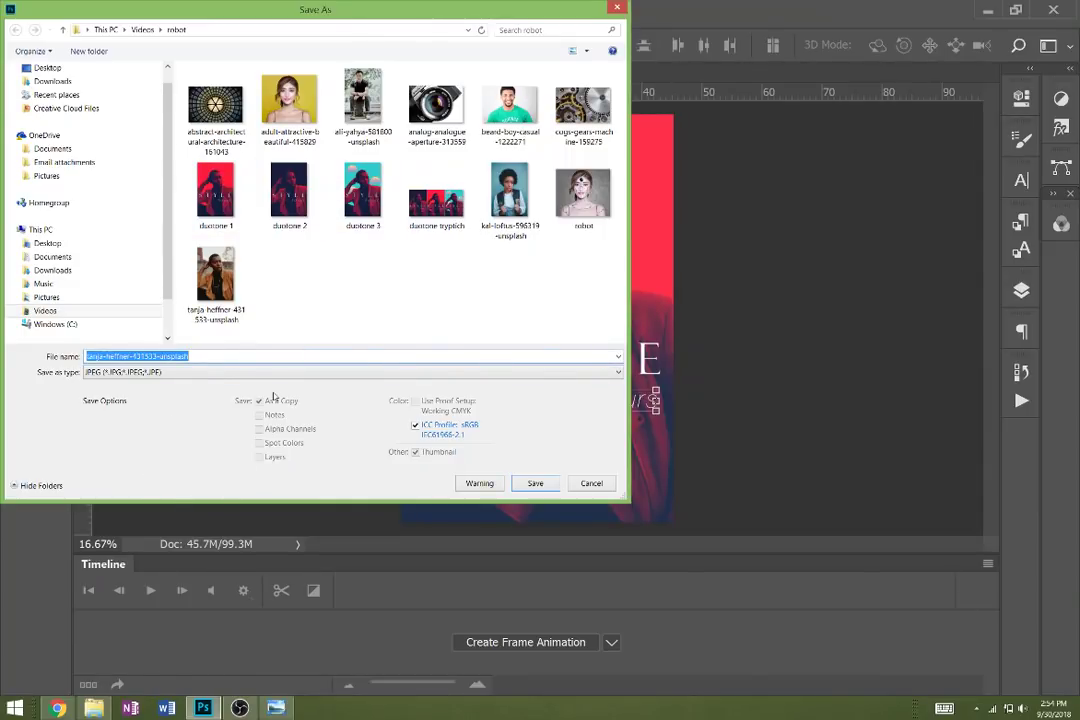
pyautogui.write('duo')
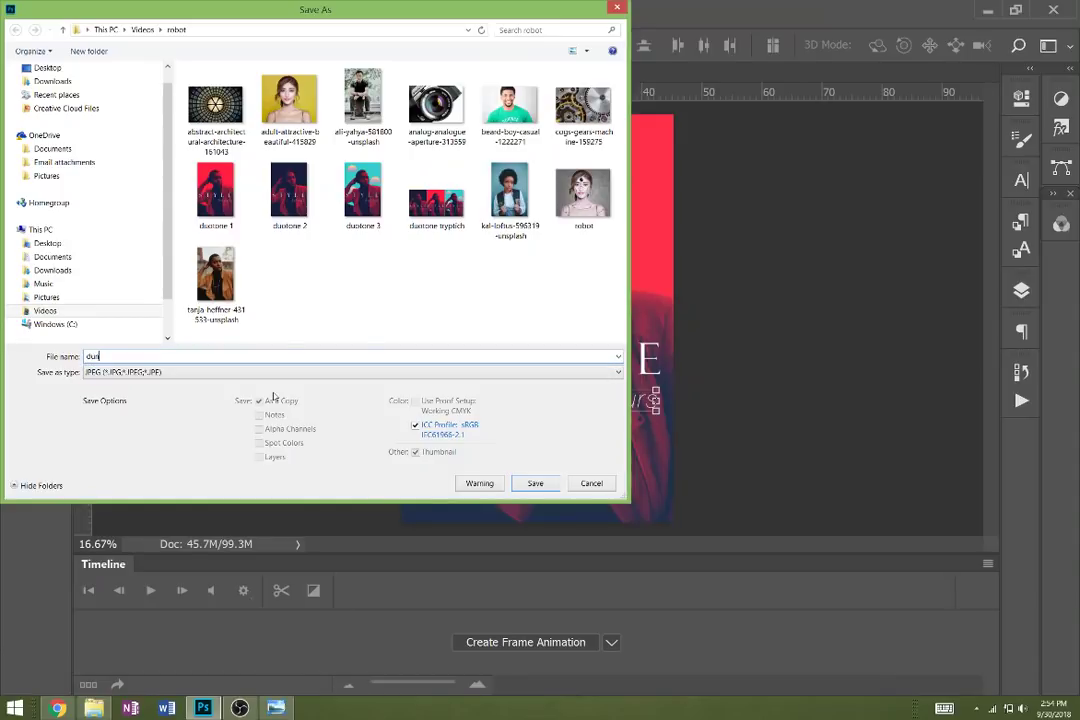
pyautogui.write('tone 1')
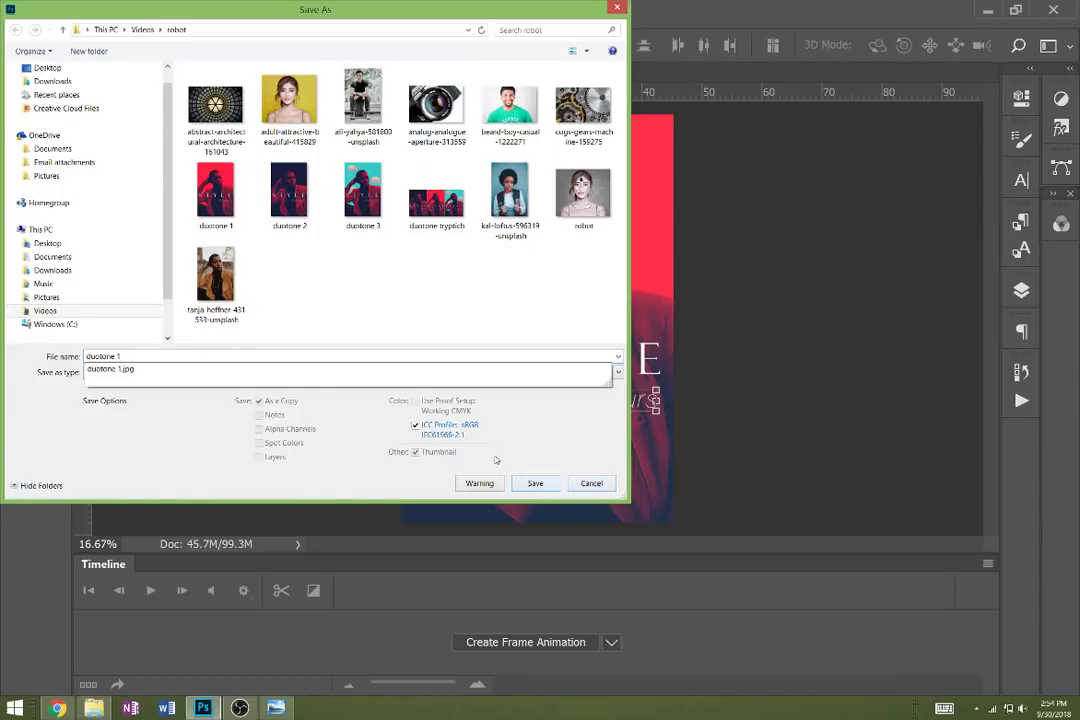
pyautogui.write('a')
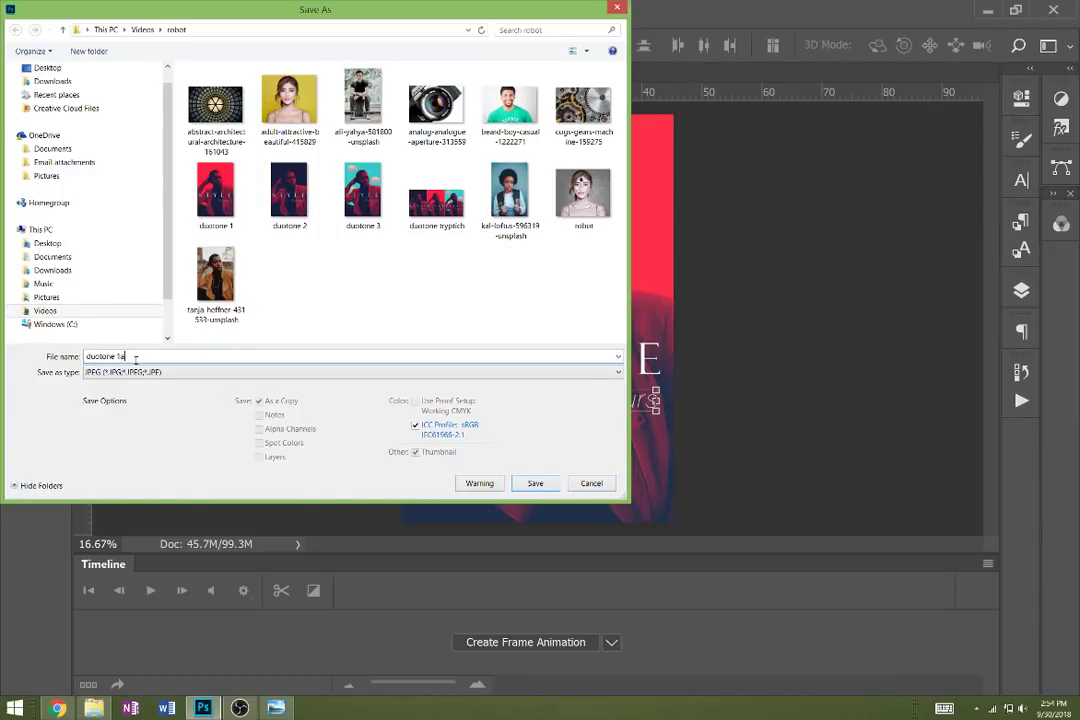
pyautogui.click(543, 488)
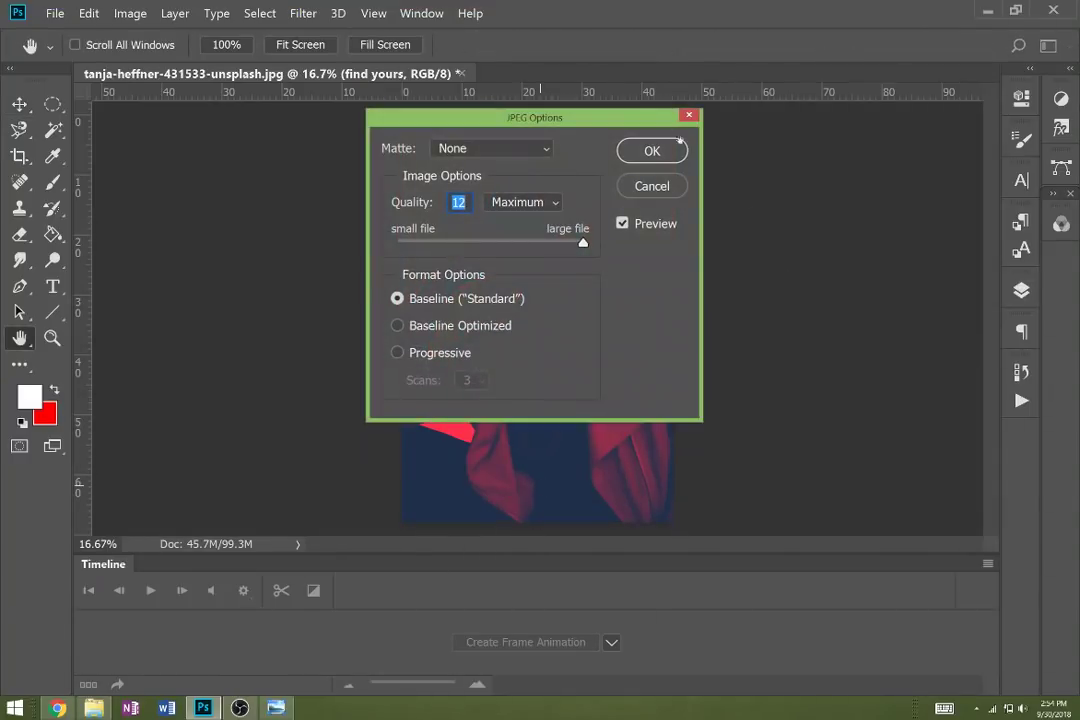
pyautogui.click(648, 150)
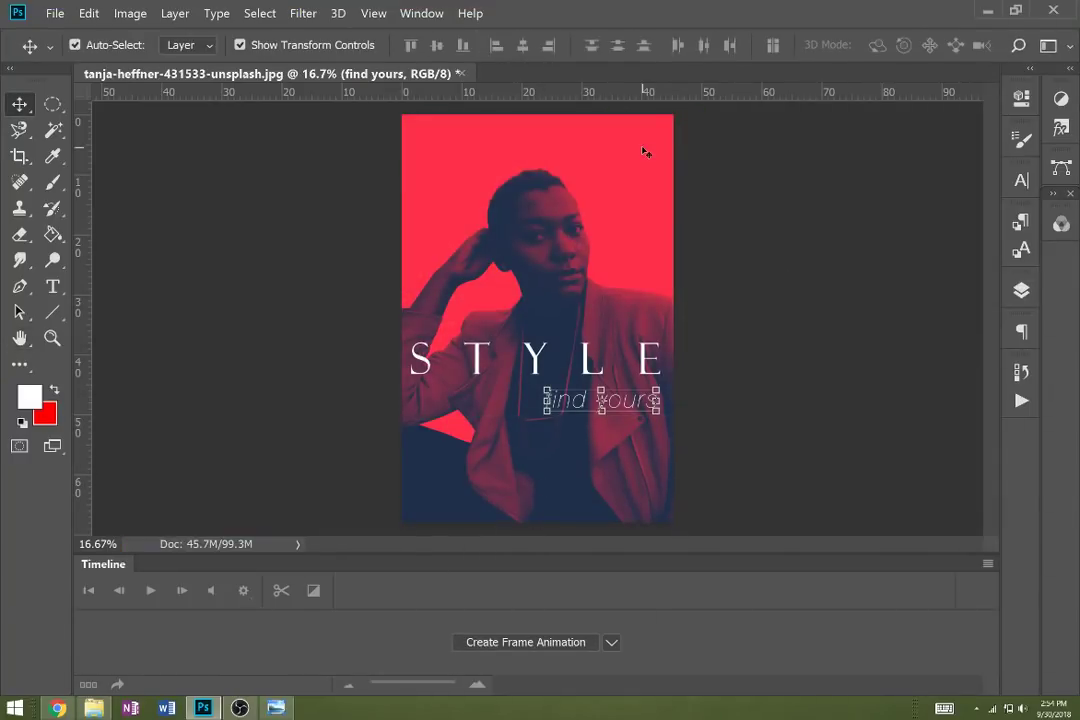
# - Set the Color Fill 2 layer to Normal blending mode and 100% opacity
pyautogui.click(1021, 290)
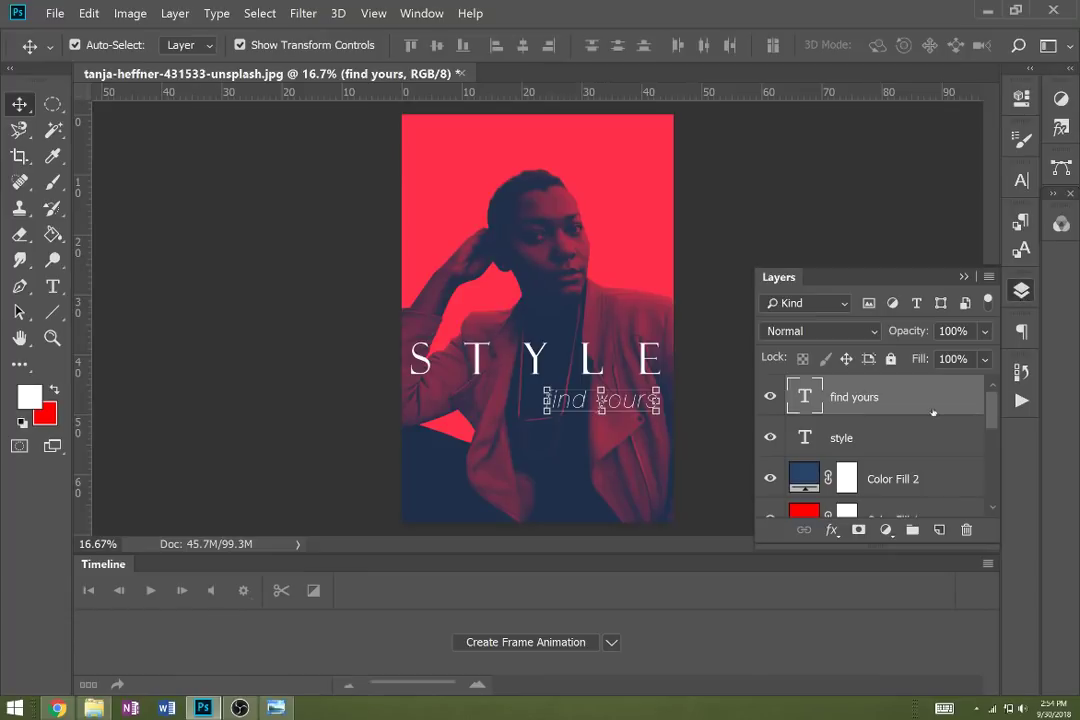
pyautogui.scroll(-3, 998, 448)
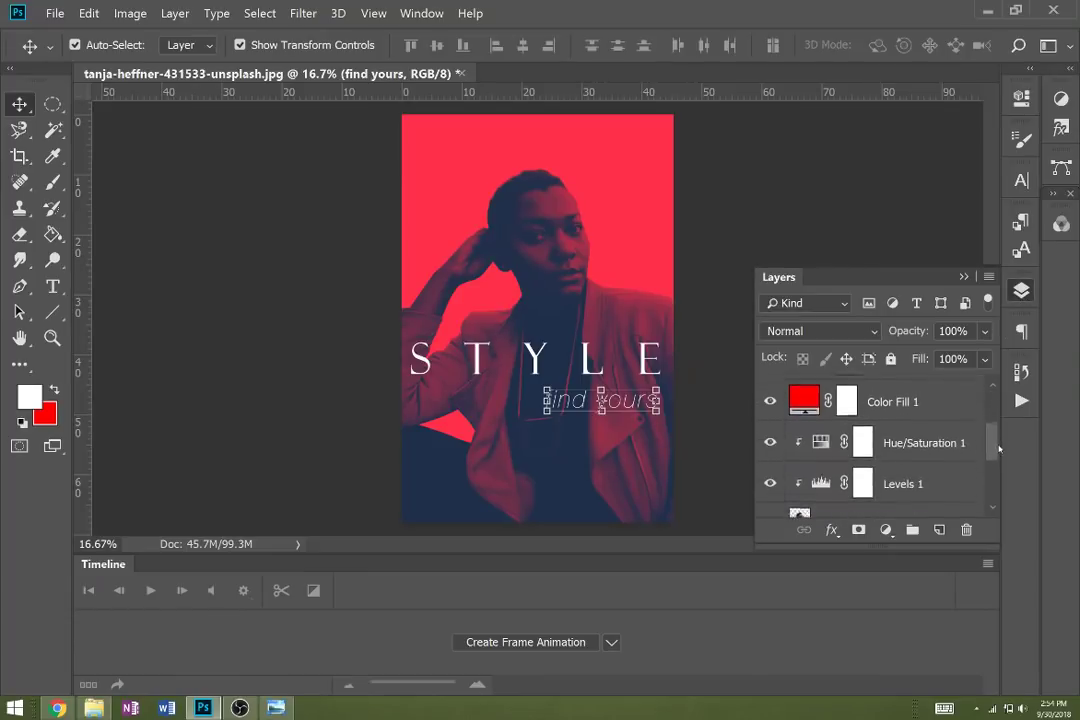
pyautogui.scroll(-3, 998, 448)
pyautogui.scroll(4, 995, 440)
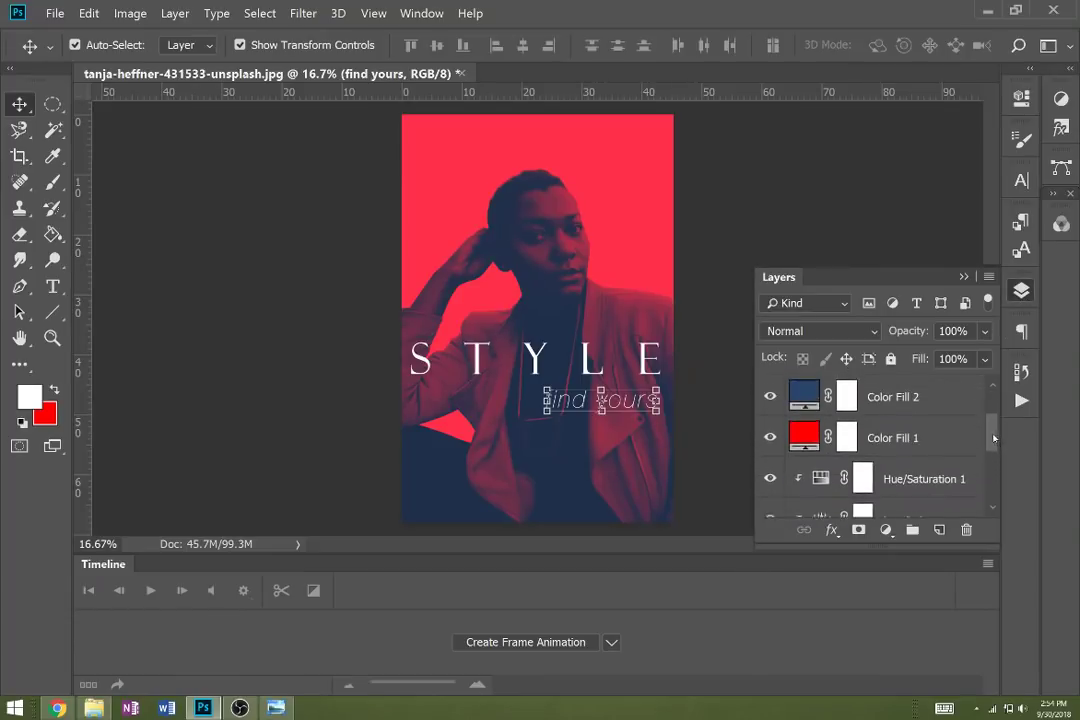
pyautogui.moveTo(993, 437); pyautogui.dragTo(988, 427)
pyautogui.click(800, 438)
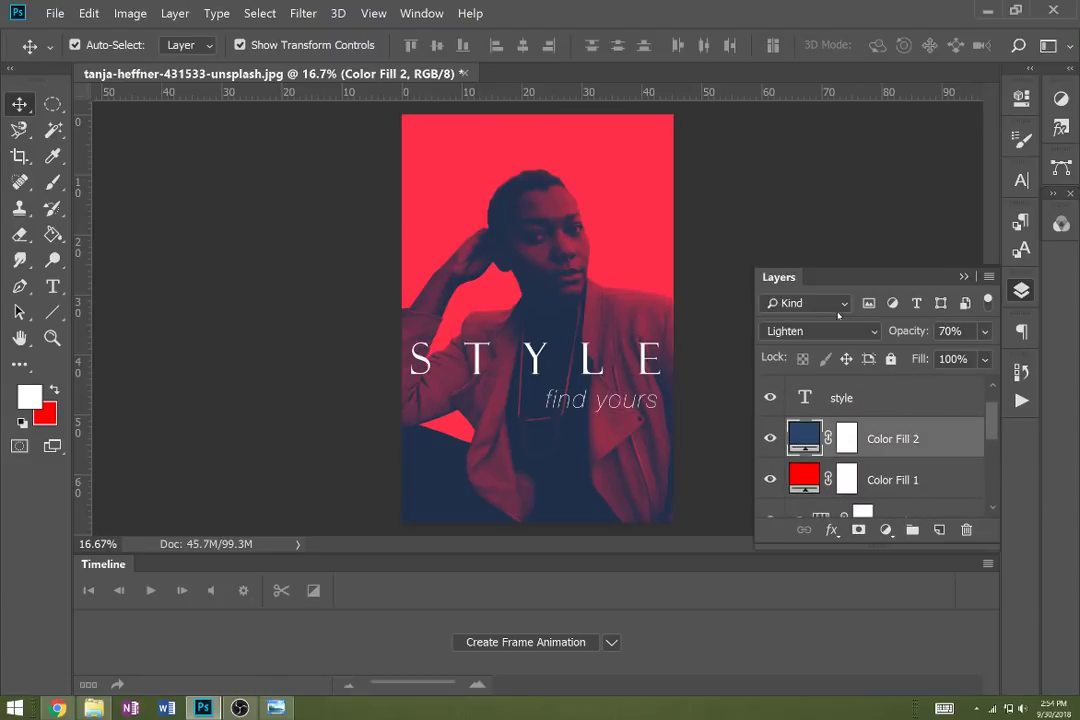
pyautogui.click(868, 335)
pyautogui.click(766, 8)
pyautogui.click(990, 335)
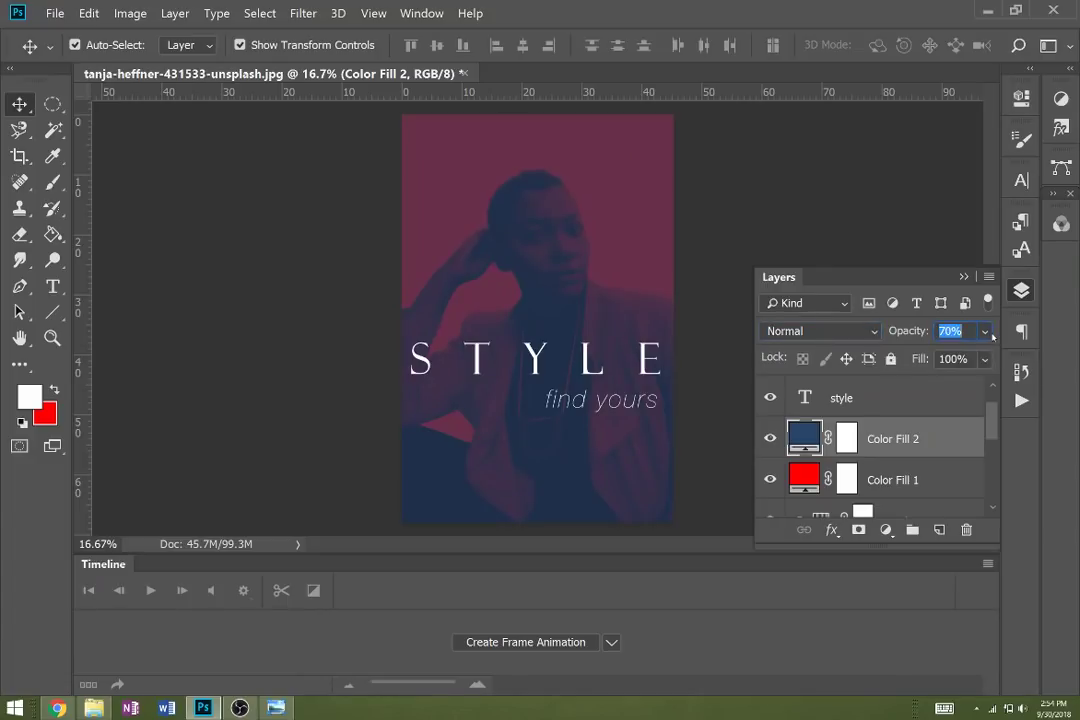
pyautogui.click(985, 331)
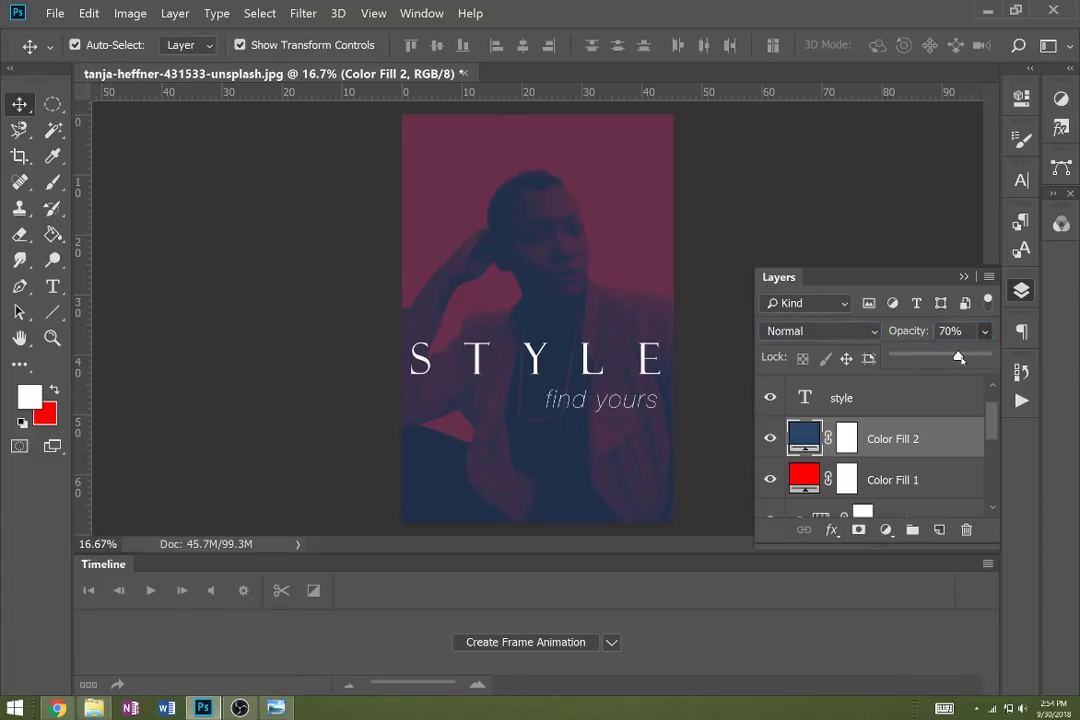
pyautogui.write('100')
# - Sample the solid blue of Color Fill 2 as the foreground color and restore the layer to Lighten at 70% opacity
pyautogui.write('i')
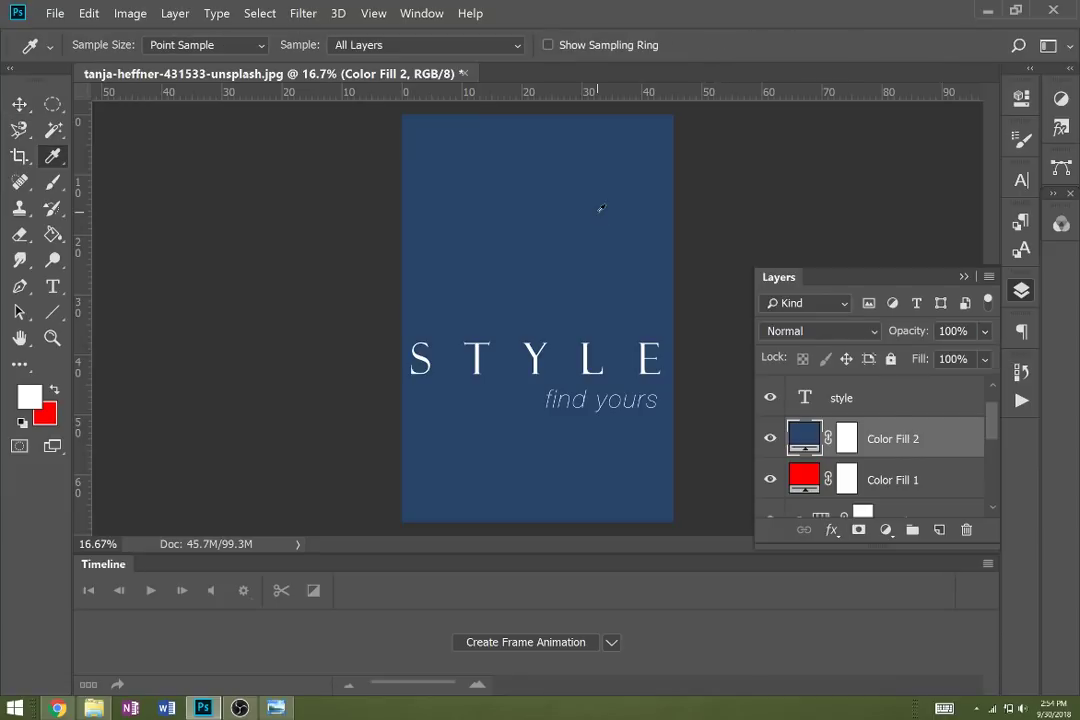
pyautogui.click(635, 250)
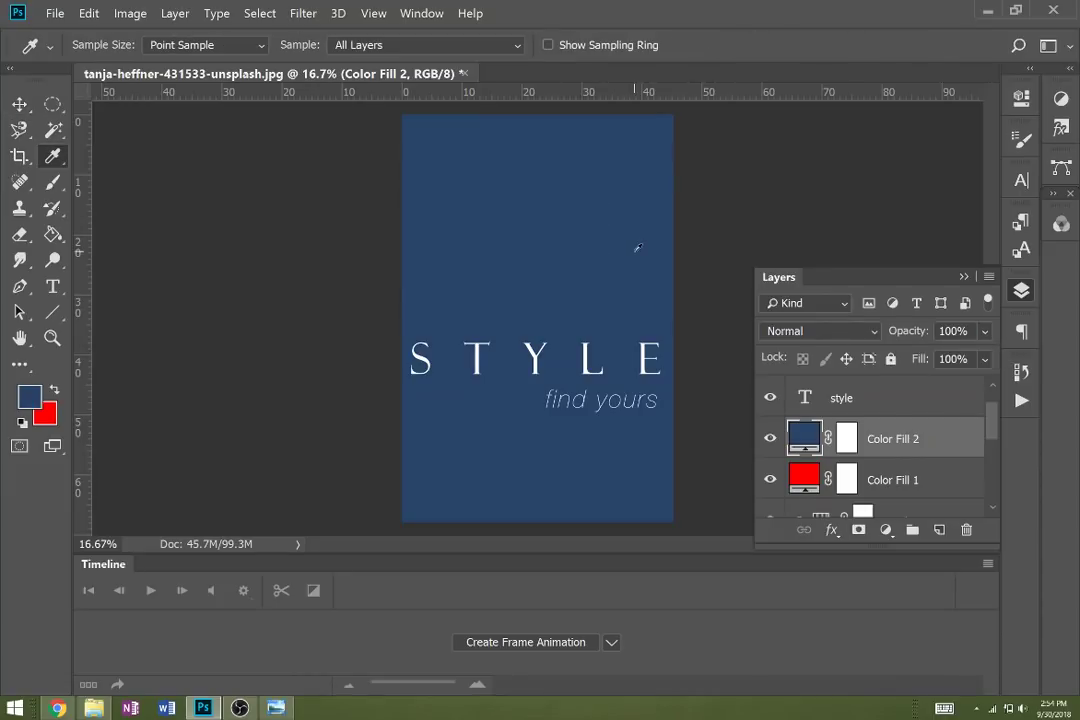
pyautogui.click(28, 398)
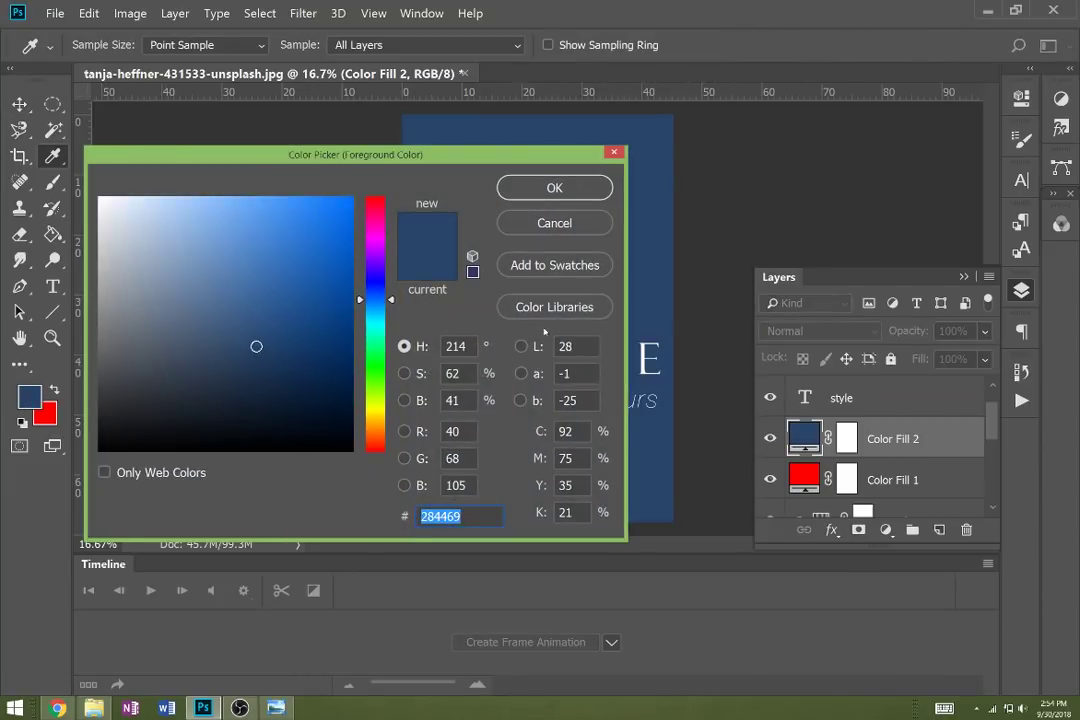
pyautogui.click(550, 224)
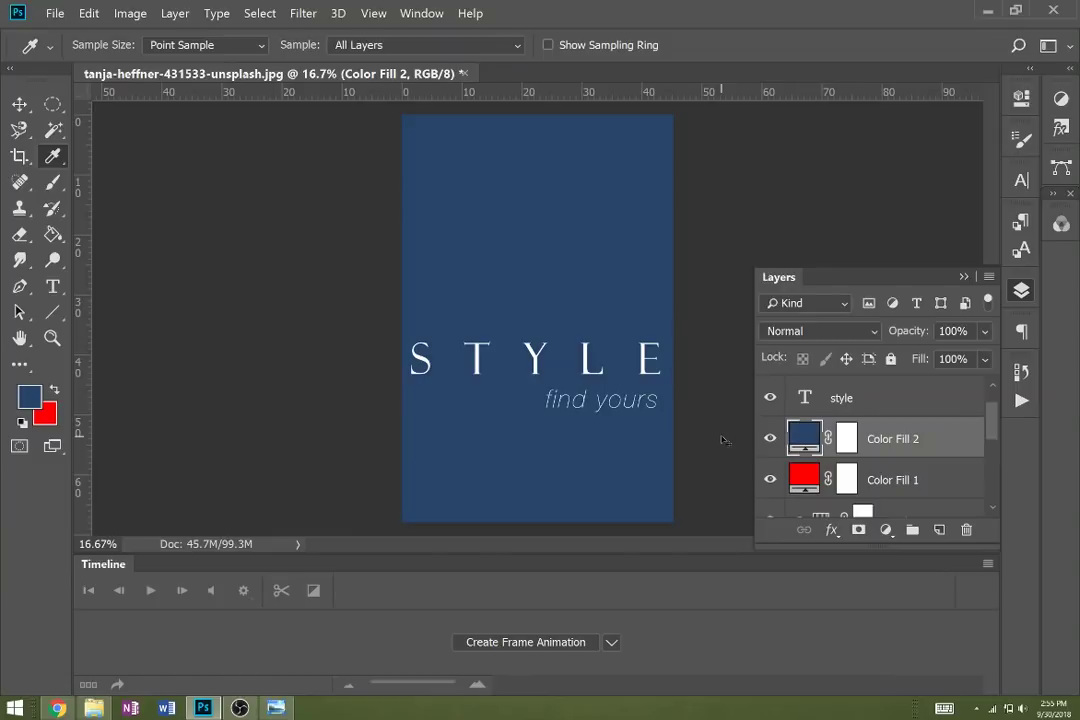
pyautogui.press('7')
pyautogui.hotkey('alt', 'shift', 'g')
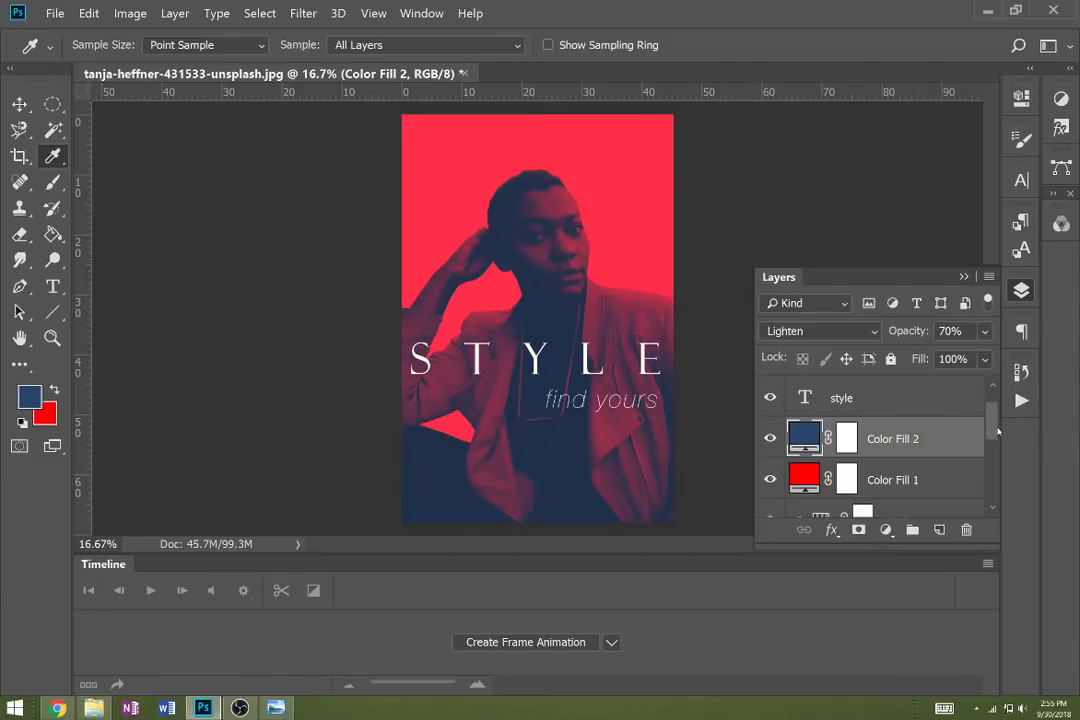
# - Fill the white Layer 2 behind the portrait with the sampled blue using the Paint Bucket
pyautogui.moveTo(993, 425); pyautogui.dragTo(970, 494)
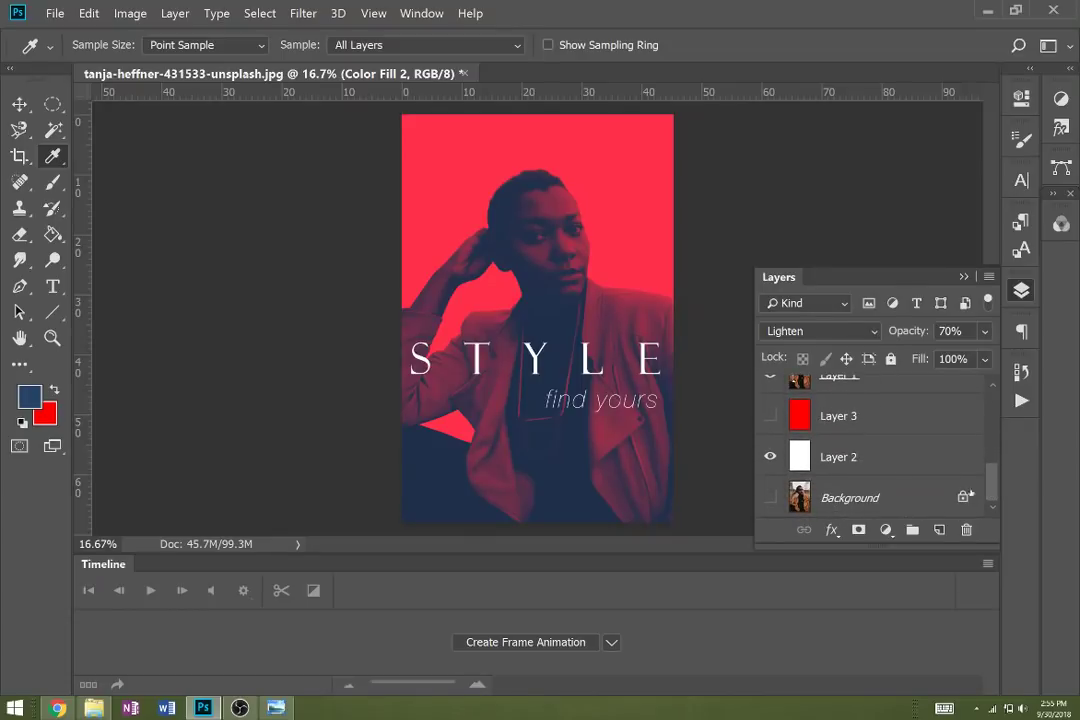
pyautogui.click(855, 457)
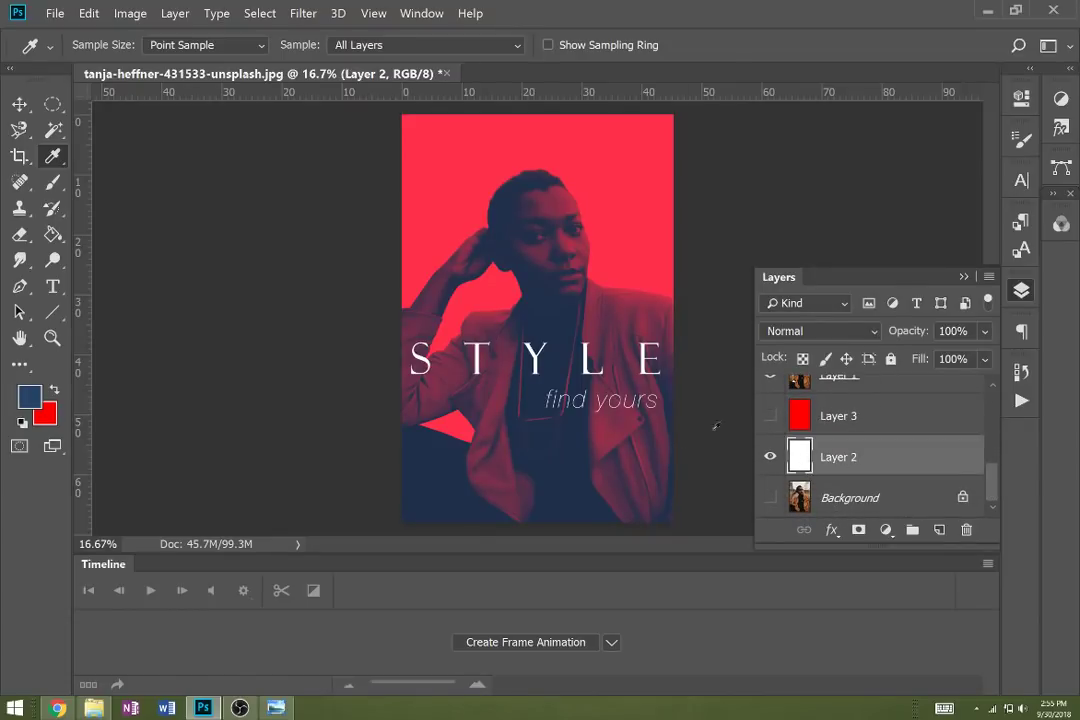
pyautogui.click(53, 234)
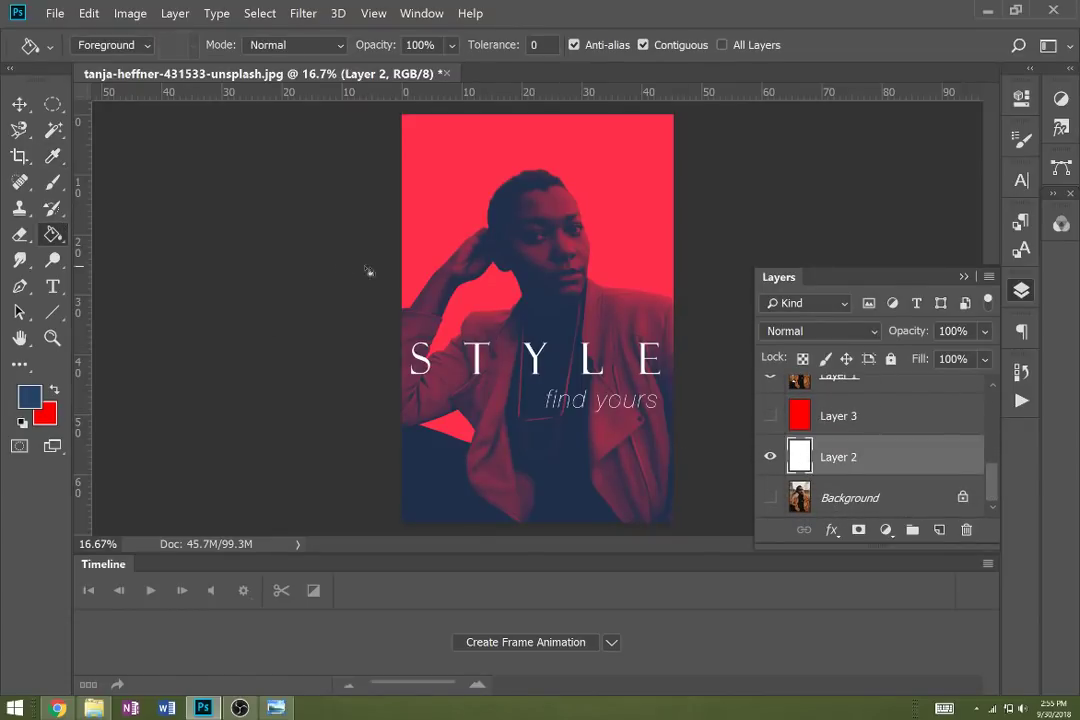
pyautogui.click(658, 262)
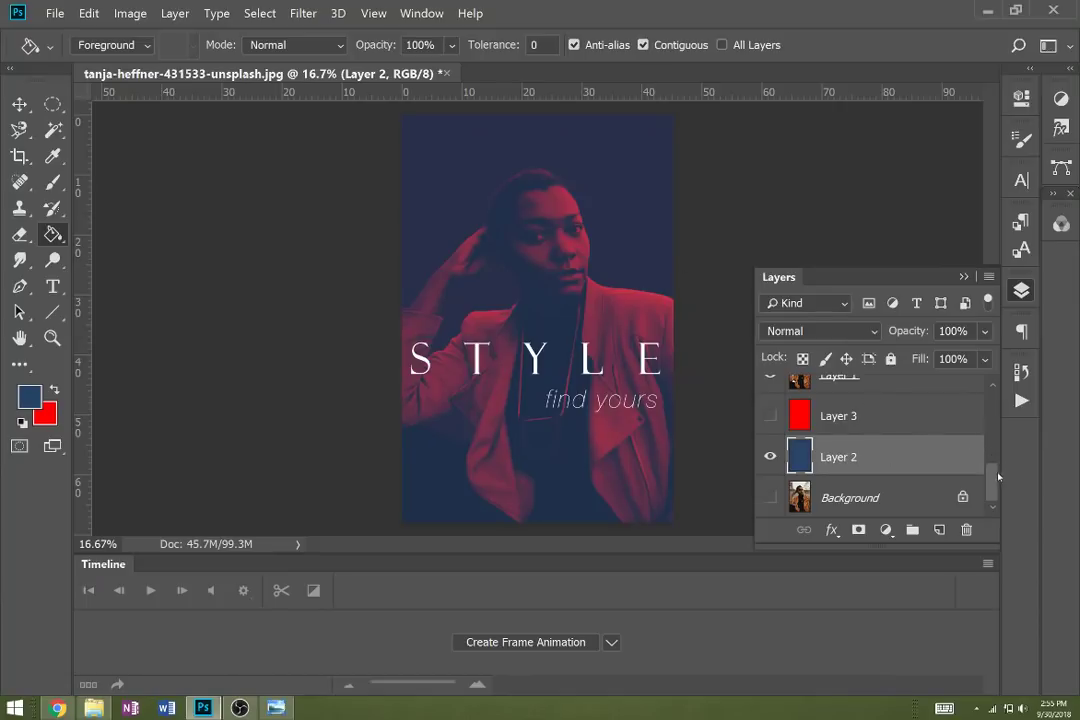
pyautogui.moveTo(995, 483); pyautogui.dragTo(978, 453)
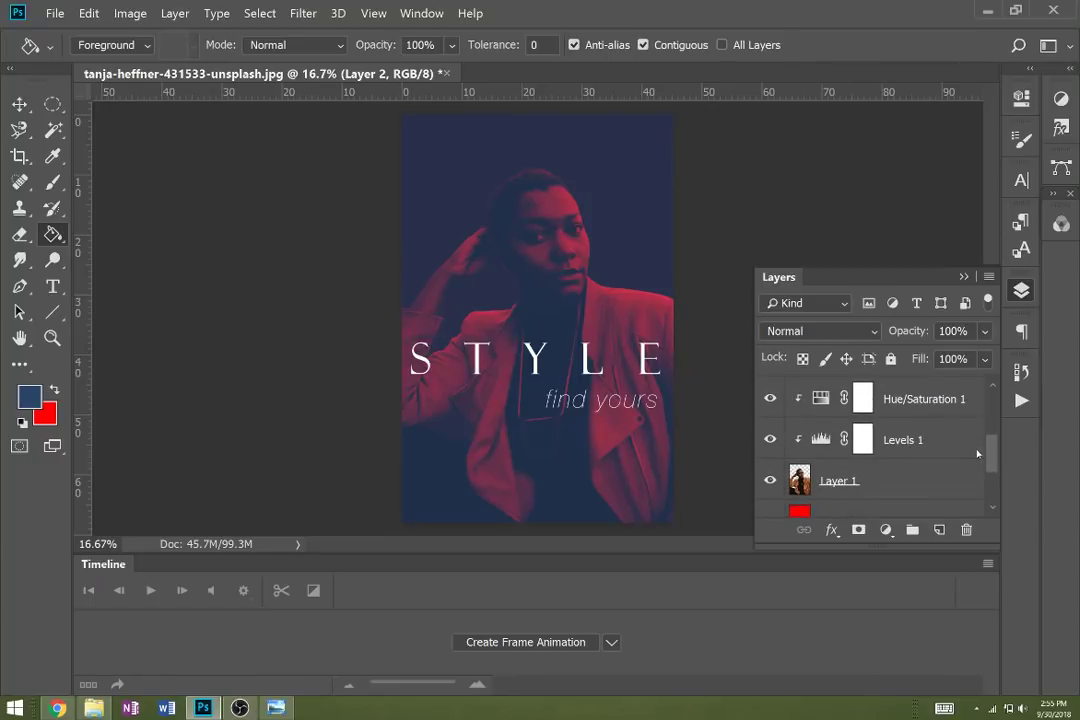
pyautogui.scroll(1, 978, 453)
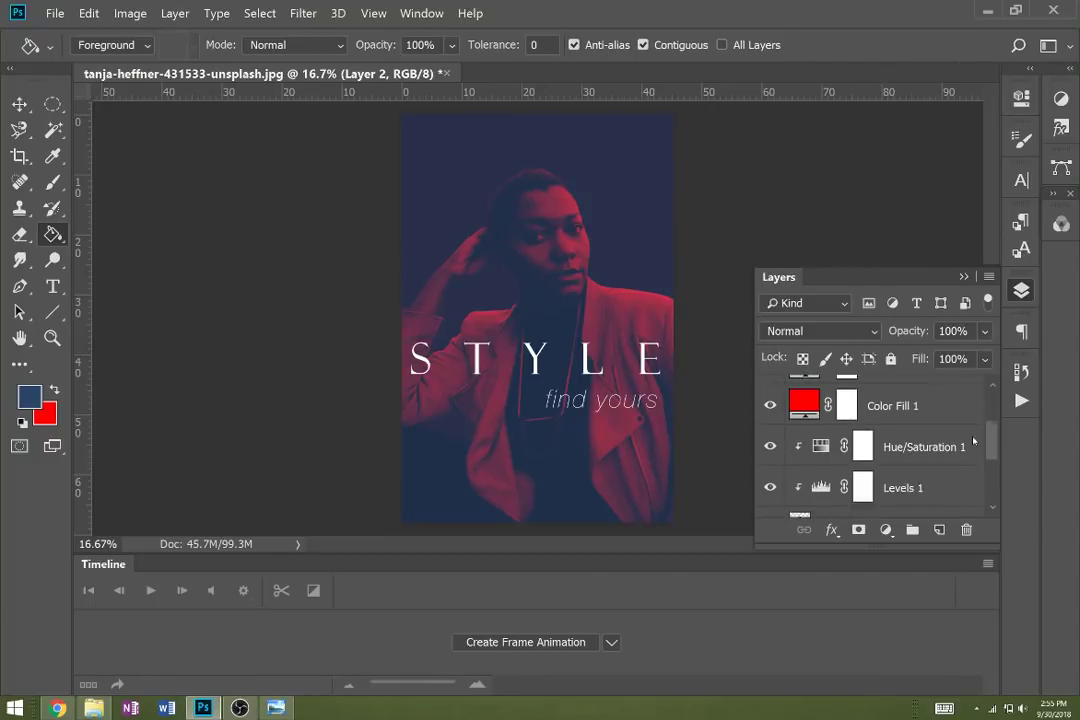
pyautogui.scroll(-4, 860, 430)
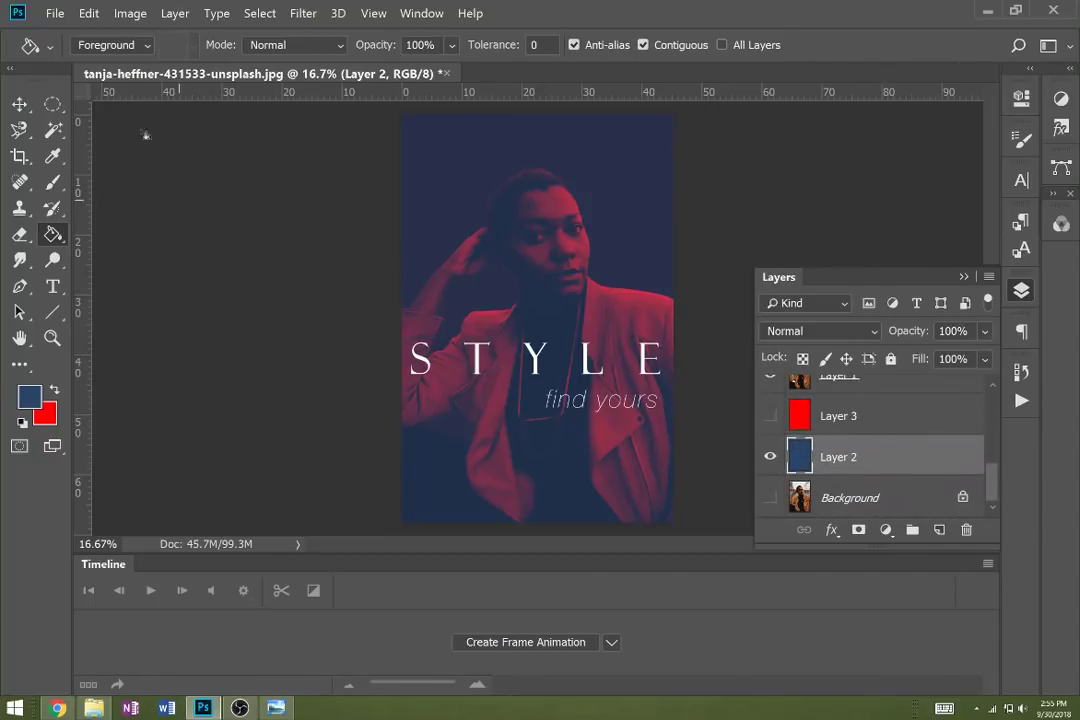
# - Save a JPEG copy of the blue-background poster as "duotone 2a" in the robot folder at Maximum quality, 12
pyautogui.click(55, 13)
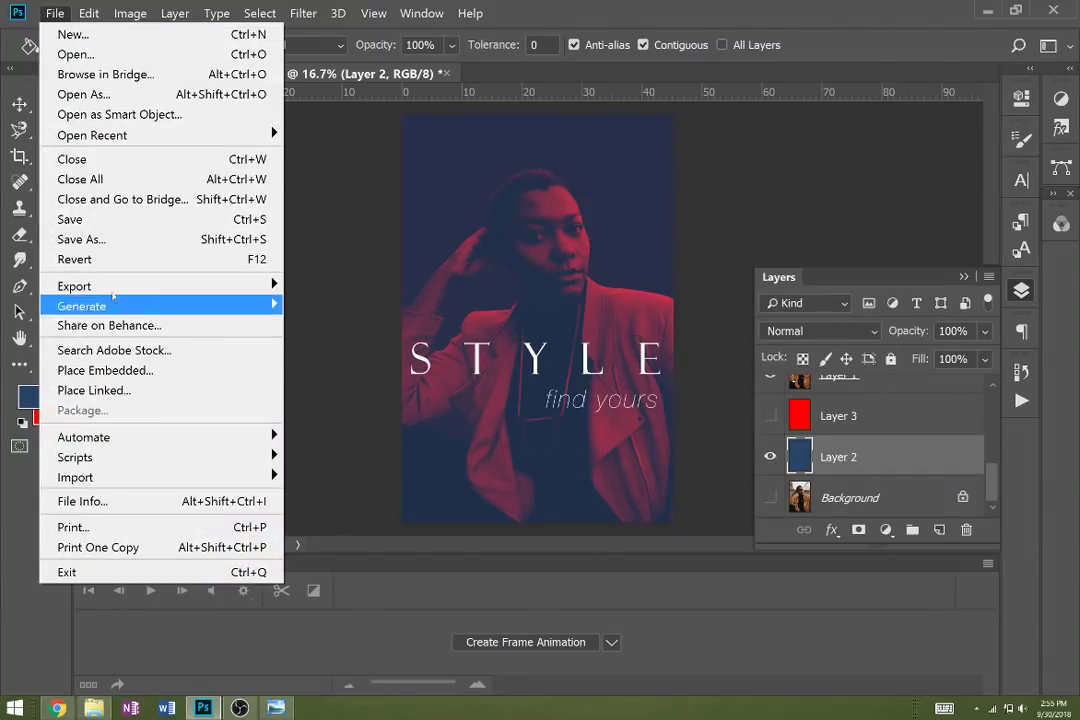
pyautogui.click(80, 239)
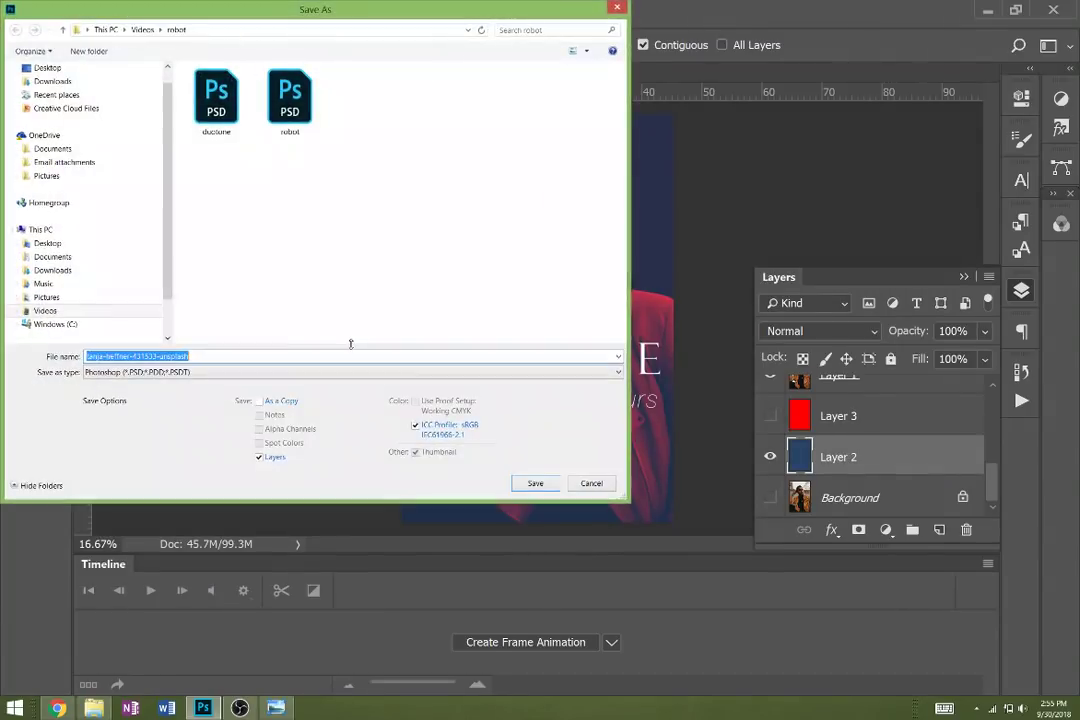
pyautogui.click(290, 372)
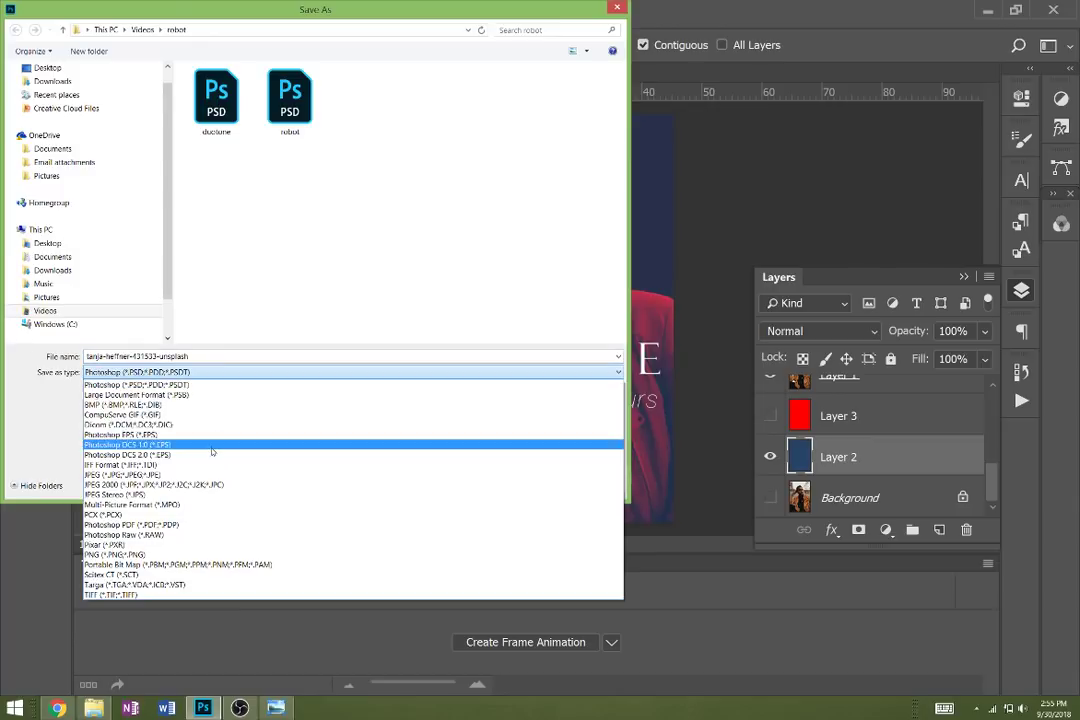
pyautogui.click(175, 476)
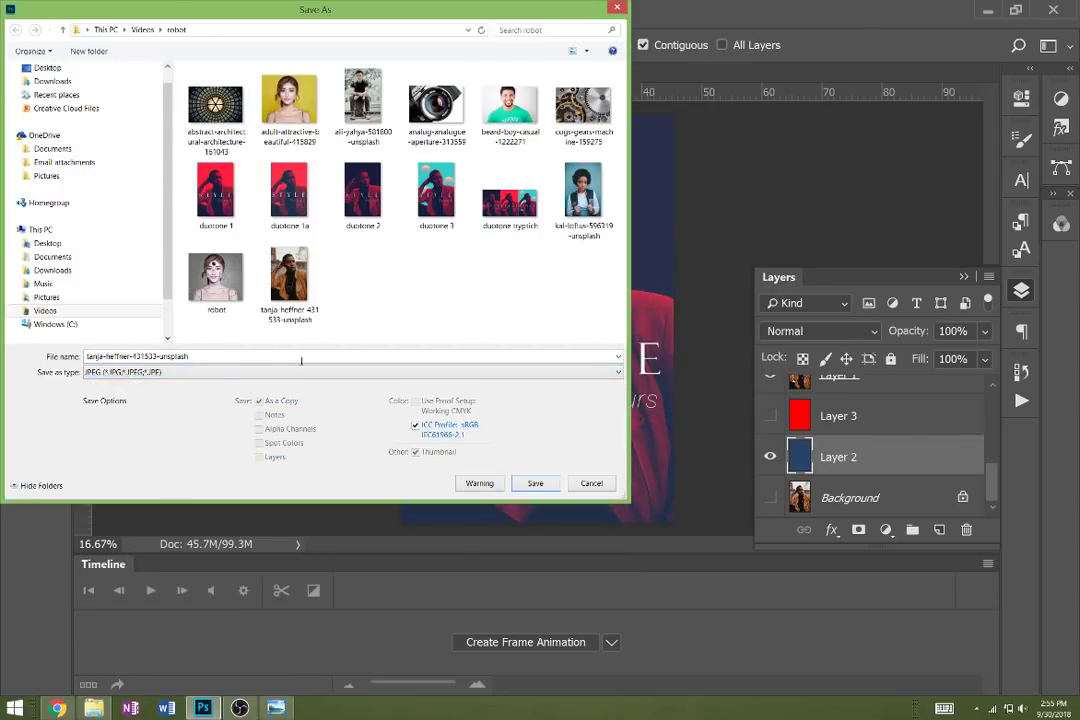
pyautogui.click(217, 354)
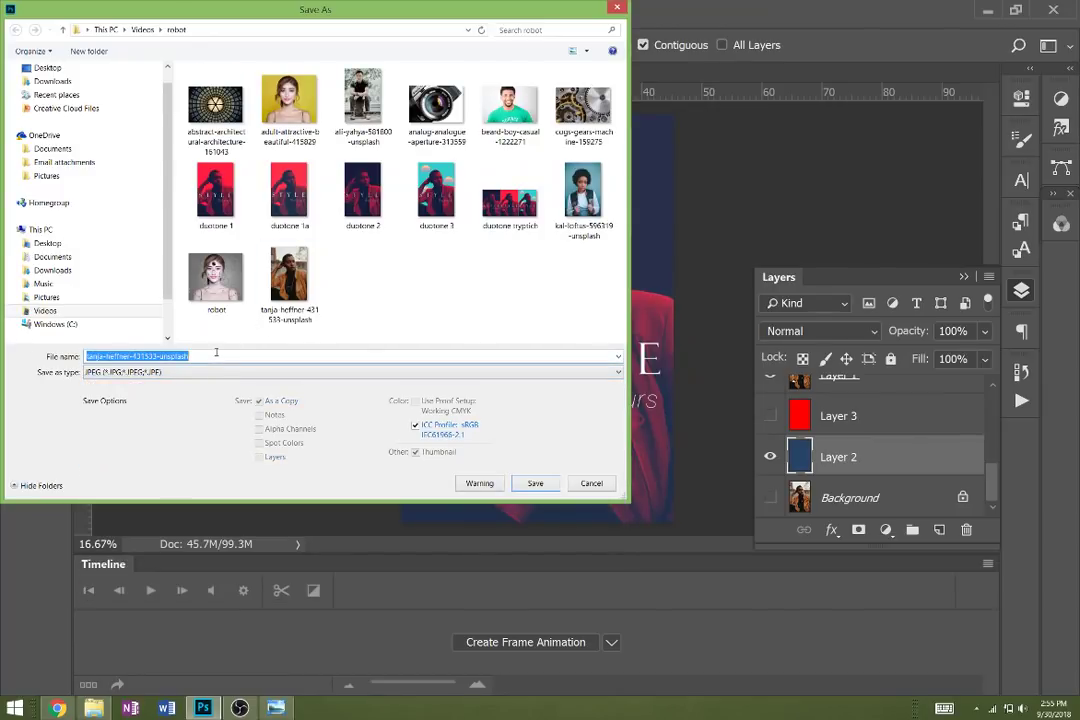
pyautogui.write('du')
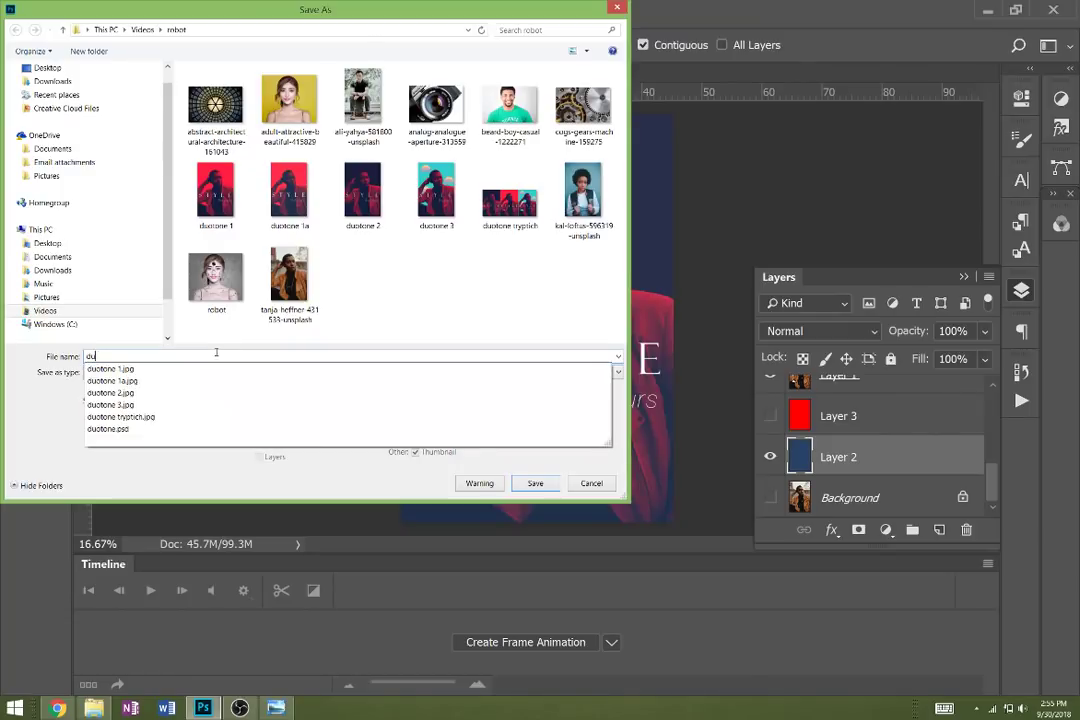
pyautogui.write('otone 2a')
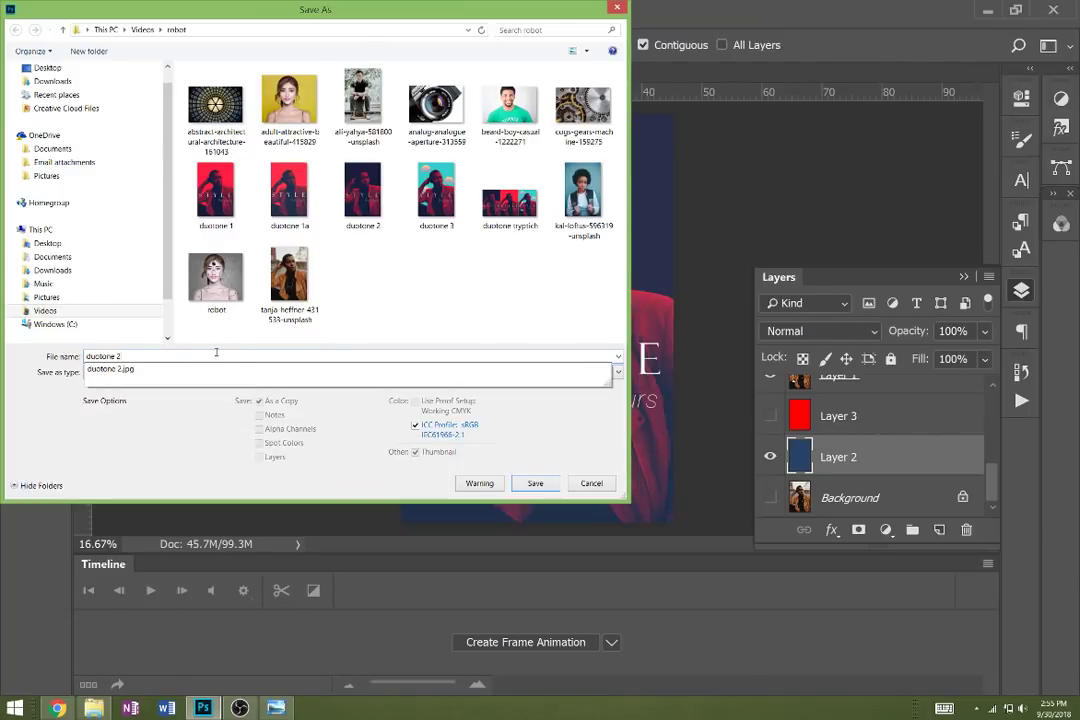
pyautogui.click(535, 483)
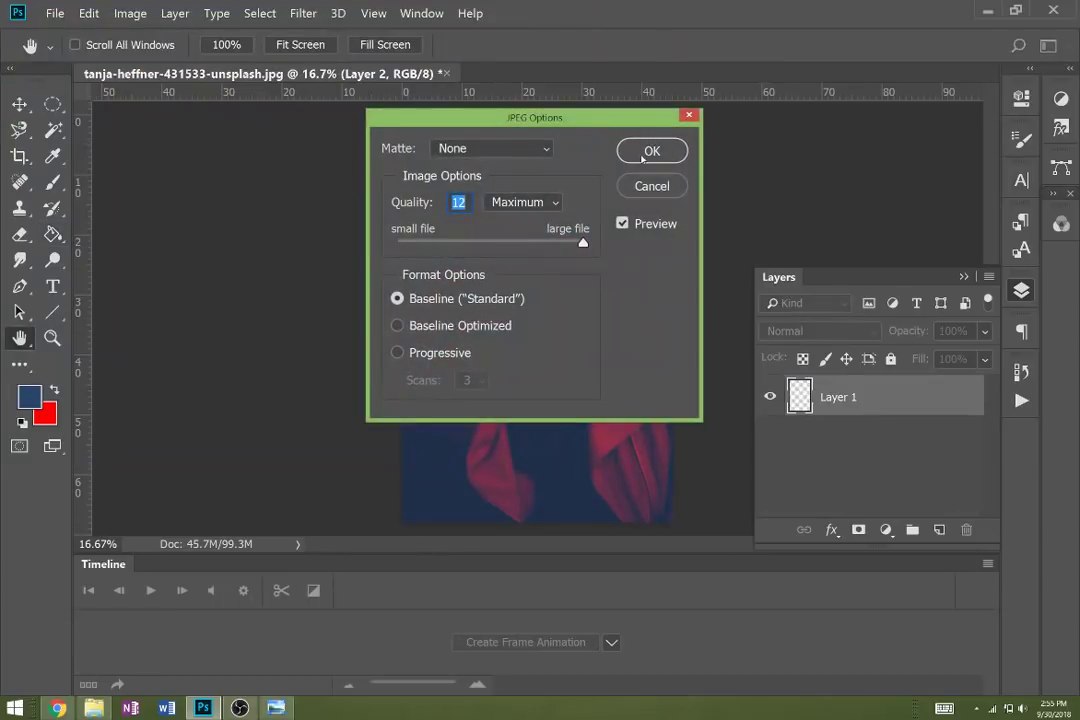
pyautogui.click(646, 152)
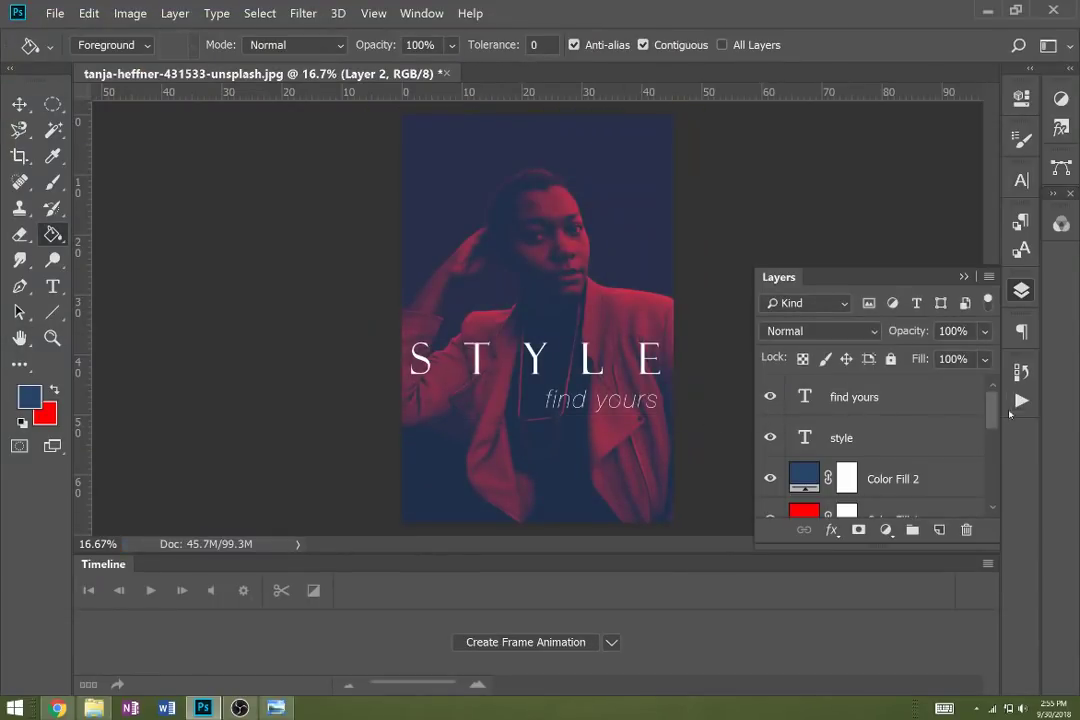
# - Select the hidden red Layer 3 above Layer 2 and make it visible
pyautogui.moveTo(992, 412); pyautogui.dragTo(1005, 492)
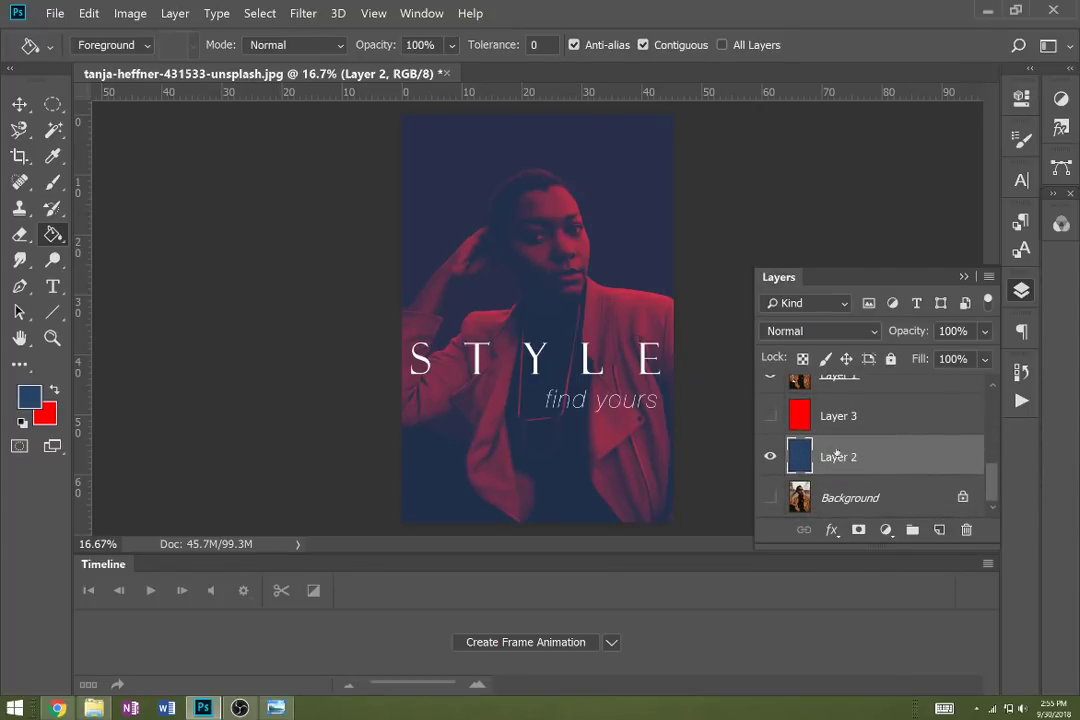
pyautogui.click(830, 416)
pyautogui.click(770, 416)
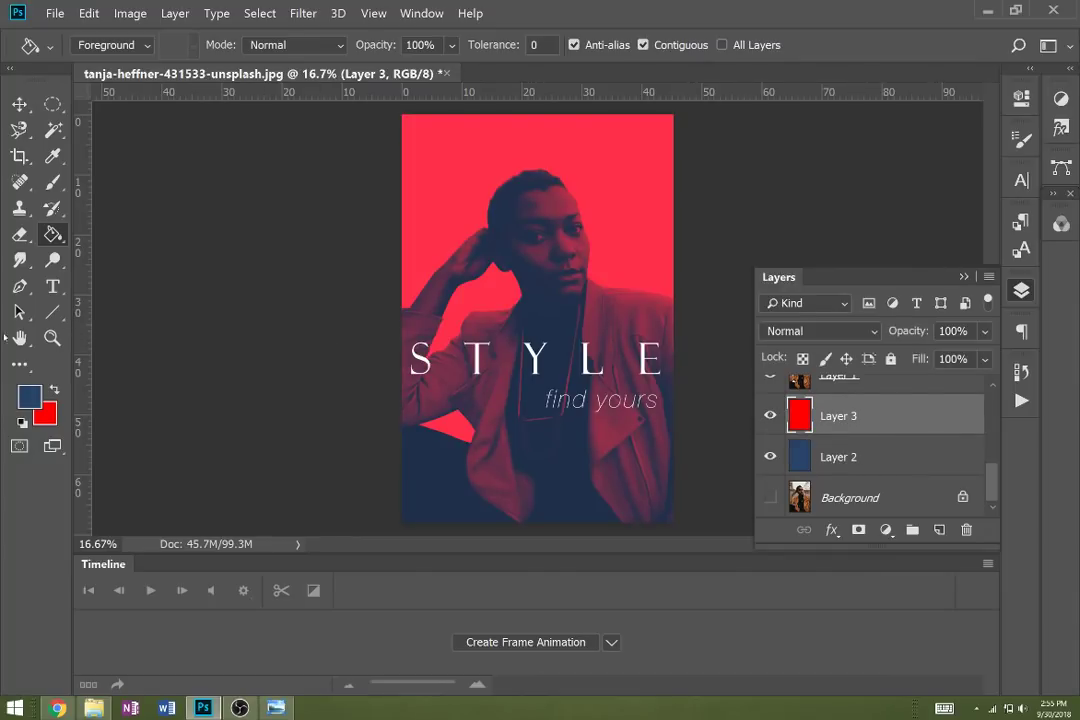
# - Set the foreground color to turquoise #33cccc and fill Layer 3 with it using the Paint Bucket
pyautogui.click(29, 396)
pyautogui.moveTo(454, 154); pyautogui.dragTo(994, 186)
pyautogui.click(916, 360)
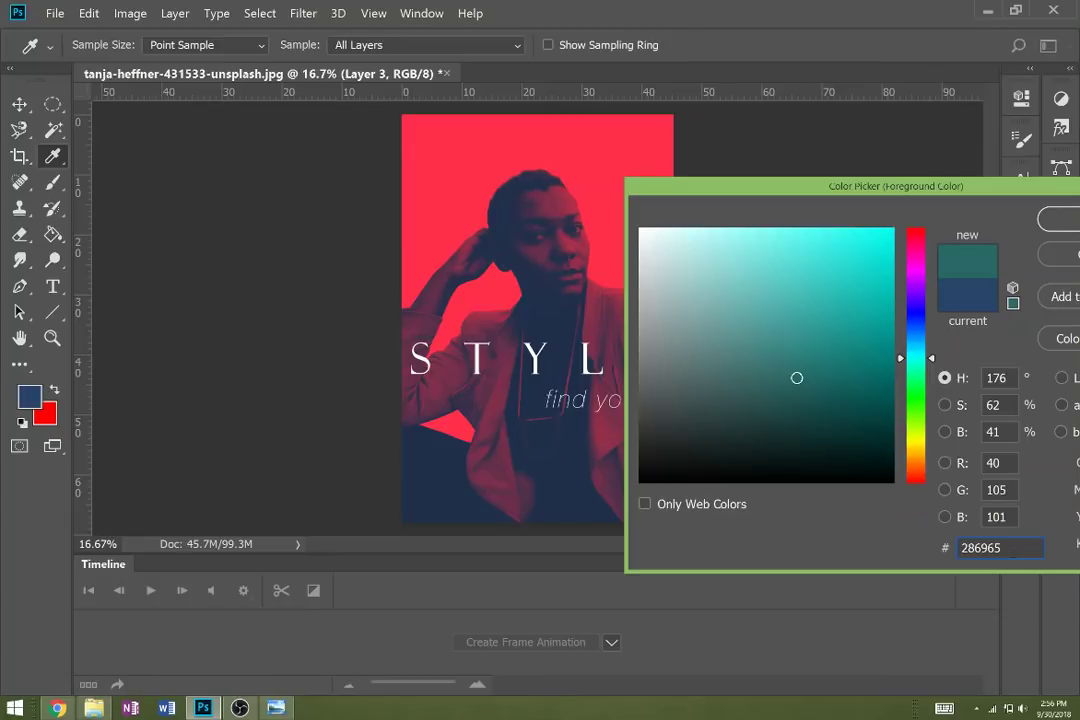
pyautogui.write('33ccc')
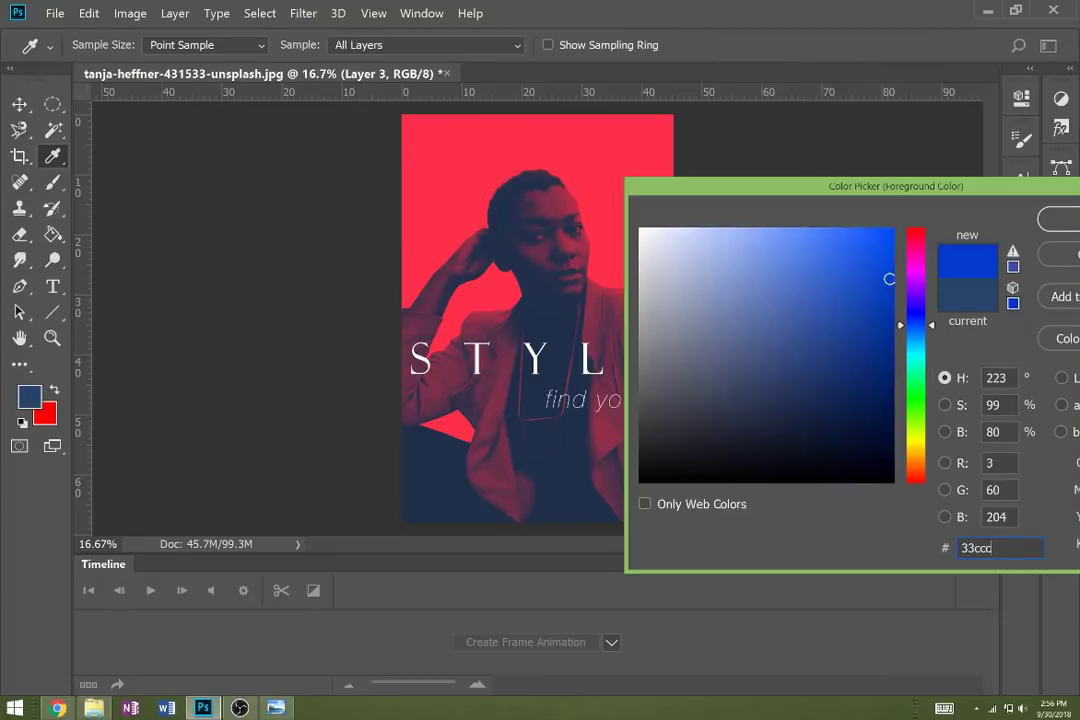
pyautogui.write('c')
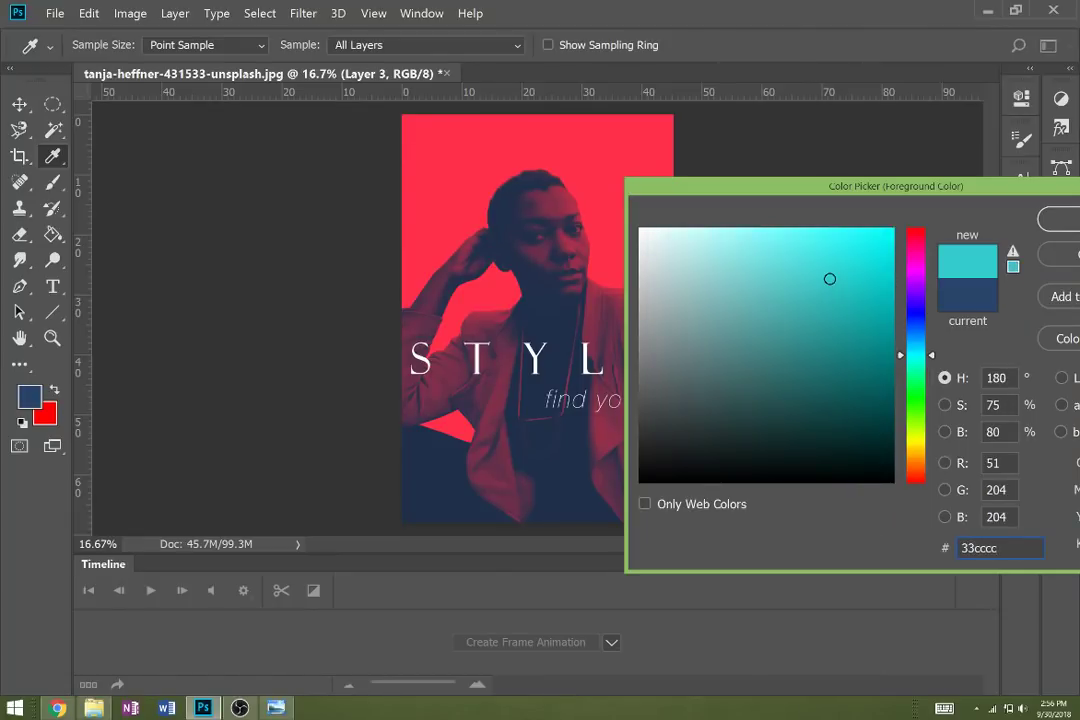
pyautogui.press('Return')
pyautogui.press('g')
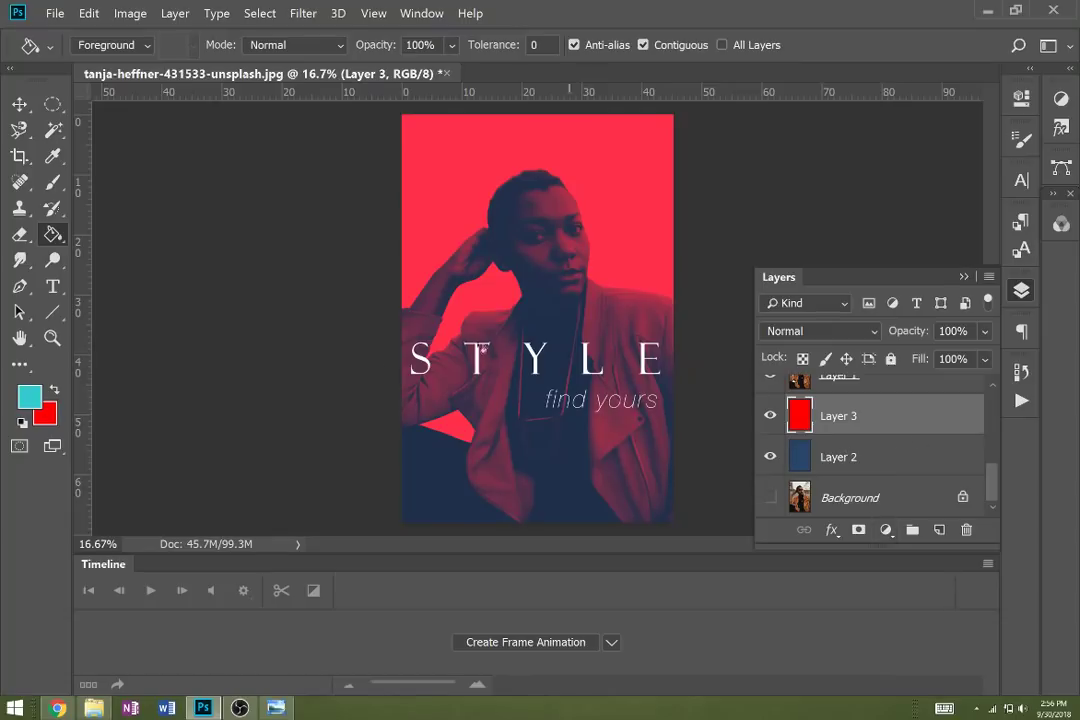
pyautogui.click(639, 251)
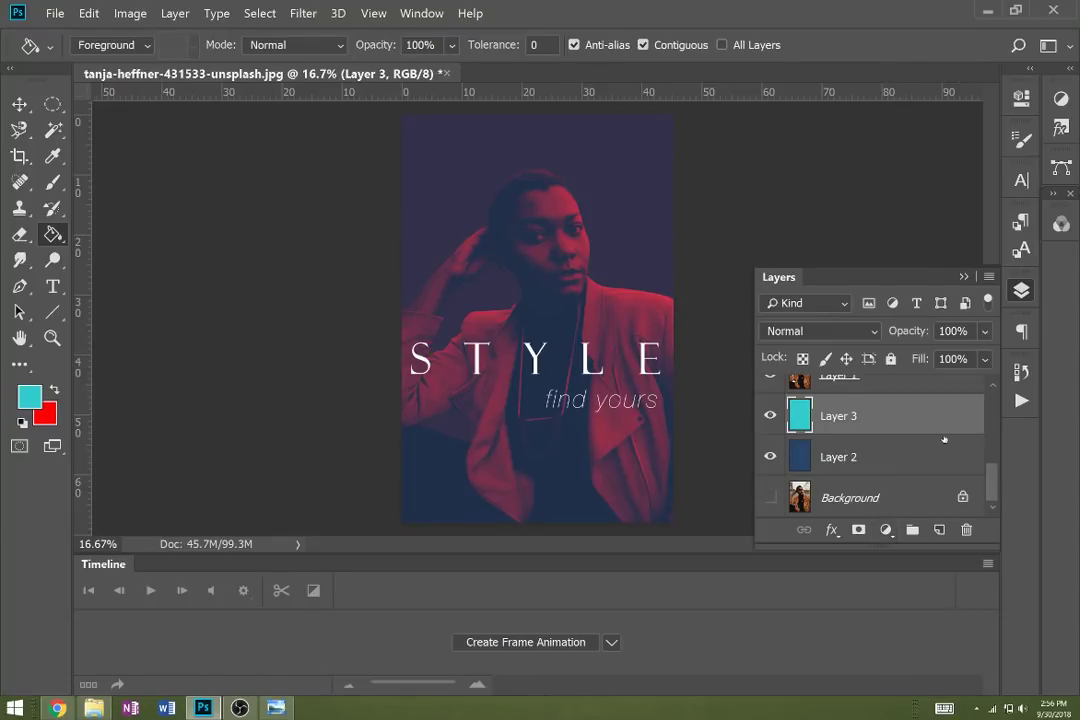
# - Create a clipping mask for Color Fill 1 so the red tint applies only to the portrait cutout in Layer 1
pyautogui.scroll(4, 992, 484)
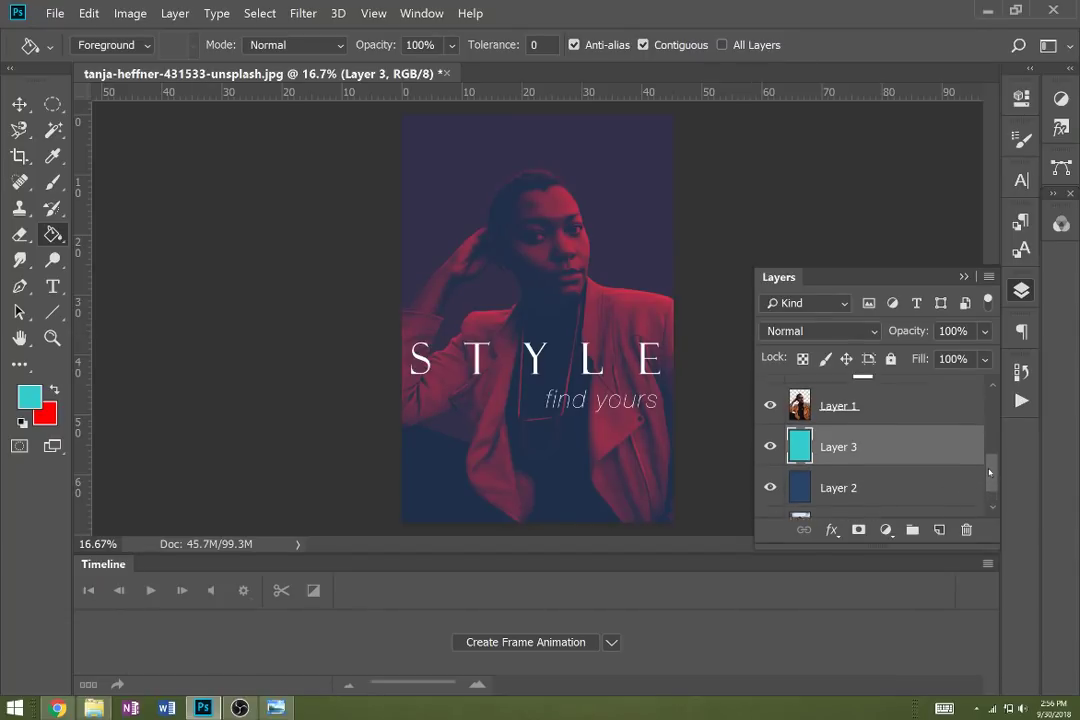
pyautogui.scroll(-2, 971, 443)
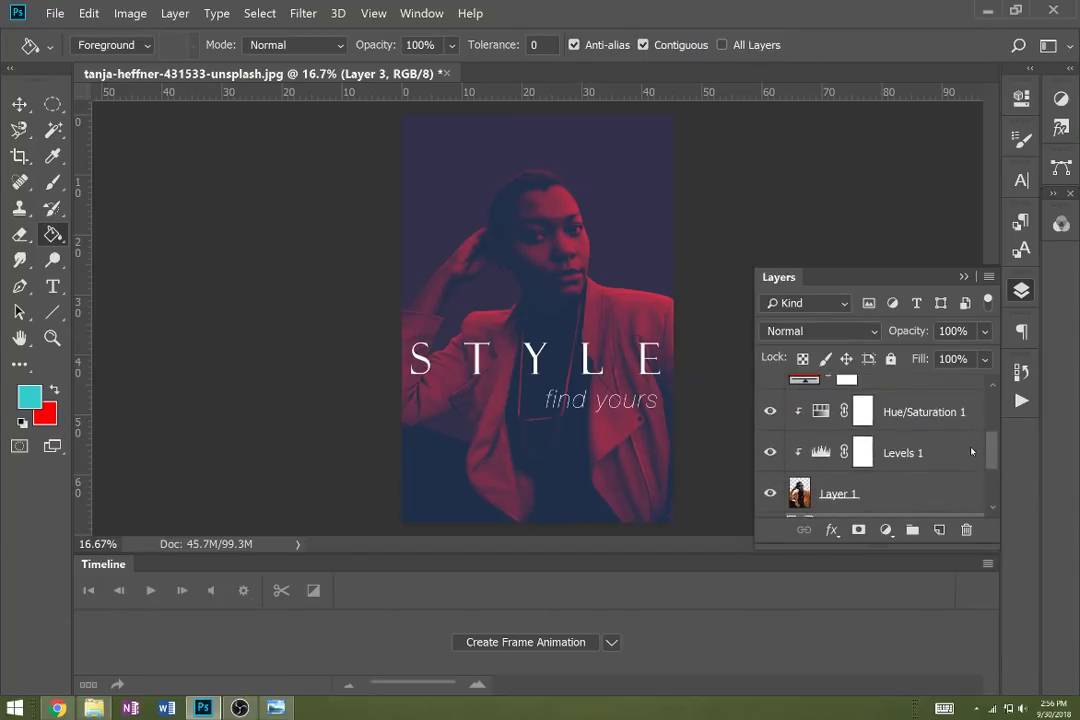
pyautogui.scroll(3, 900, 425)
pyautogui.hotkey('shift', 'alt', 'm')
pyautogui.rightClick(892, 422)
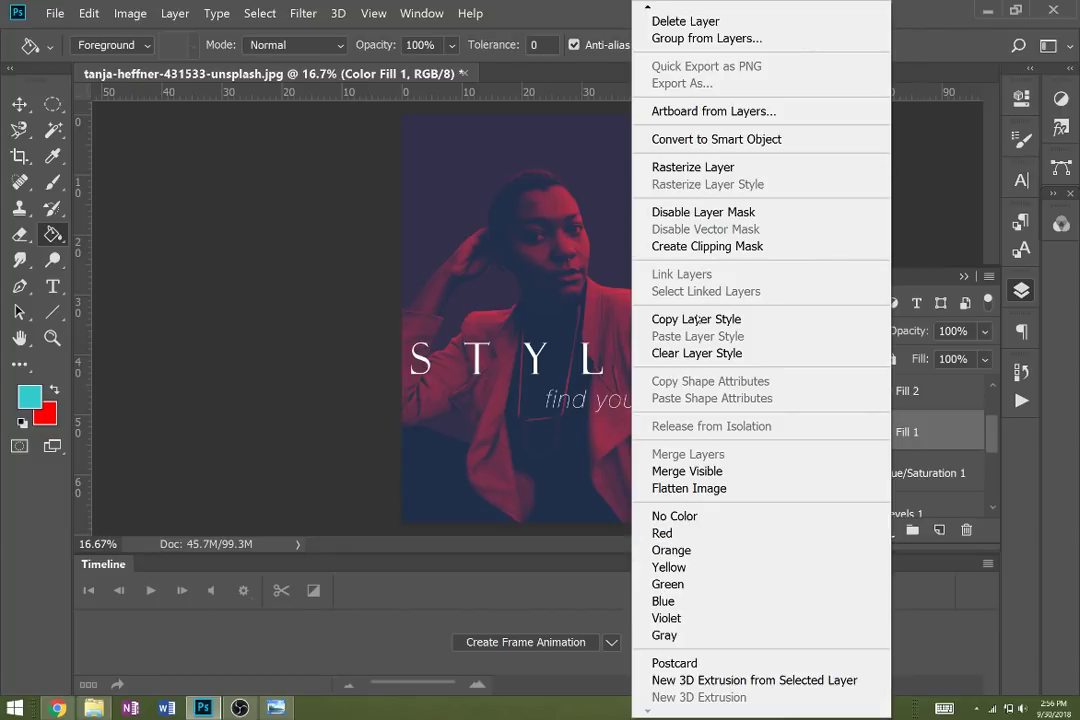
pyautogui.click(706, 246)
# - Create a clipping mask for Color Fill 2 so the blue tint also affects only the portrait cutout
pyautogui.doubleClick(893, 391)
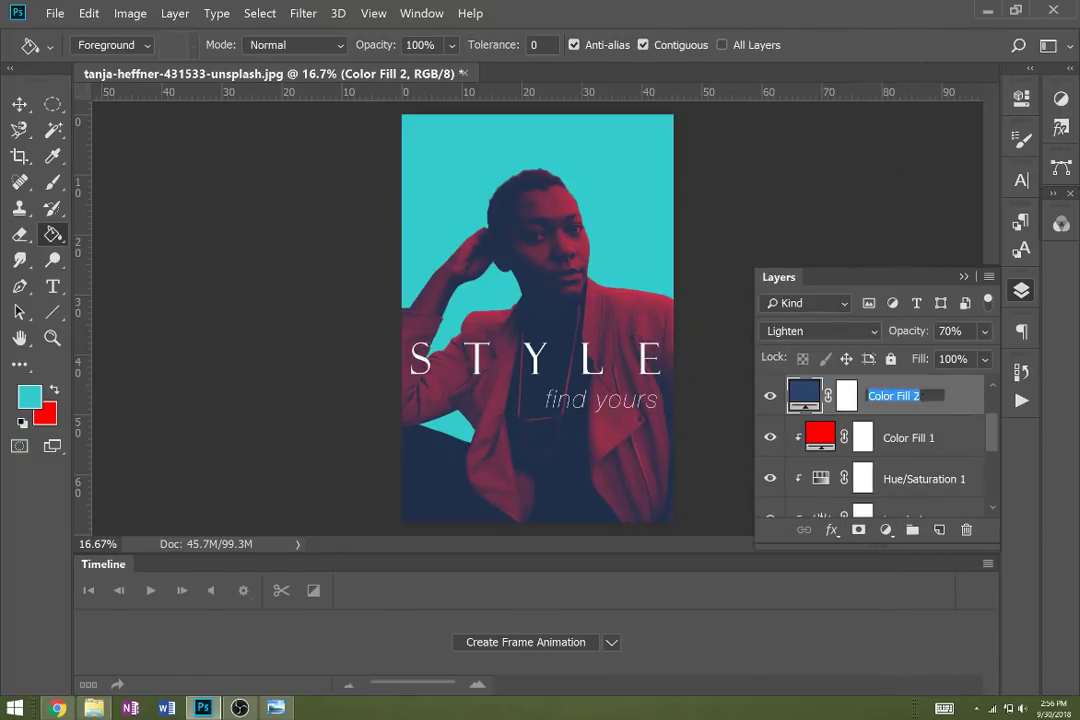
pyautogui.click(919, 396)
pyautogui.rightClick(955, 404)
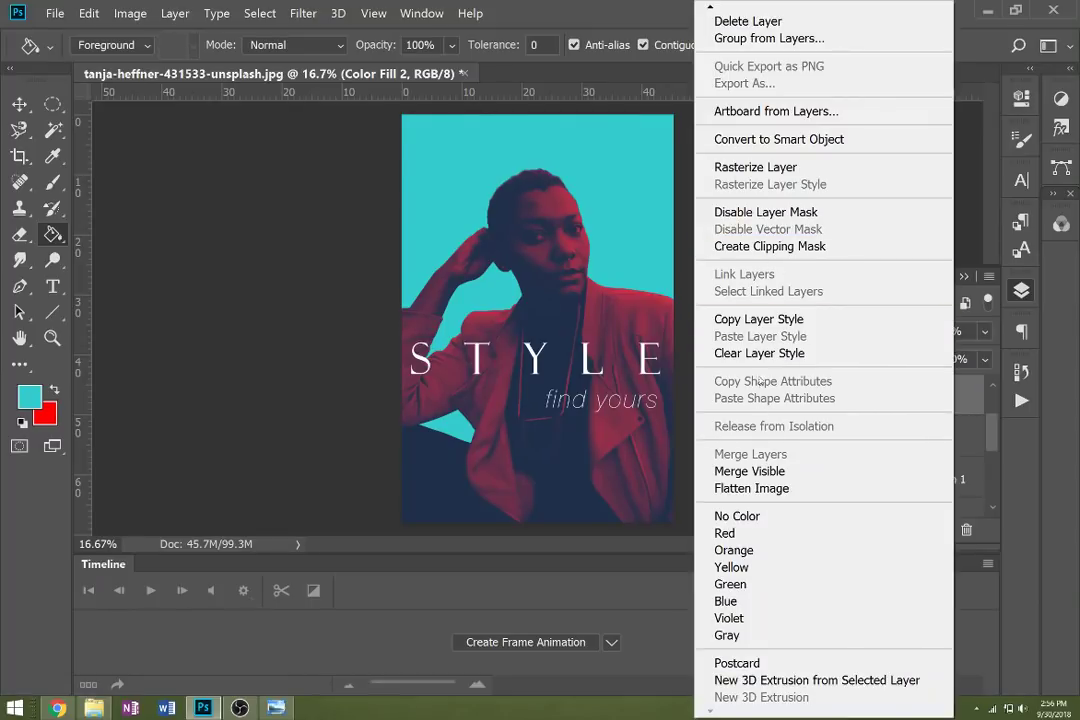
pyautogui.click(765, 246)
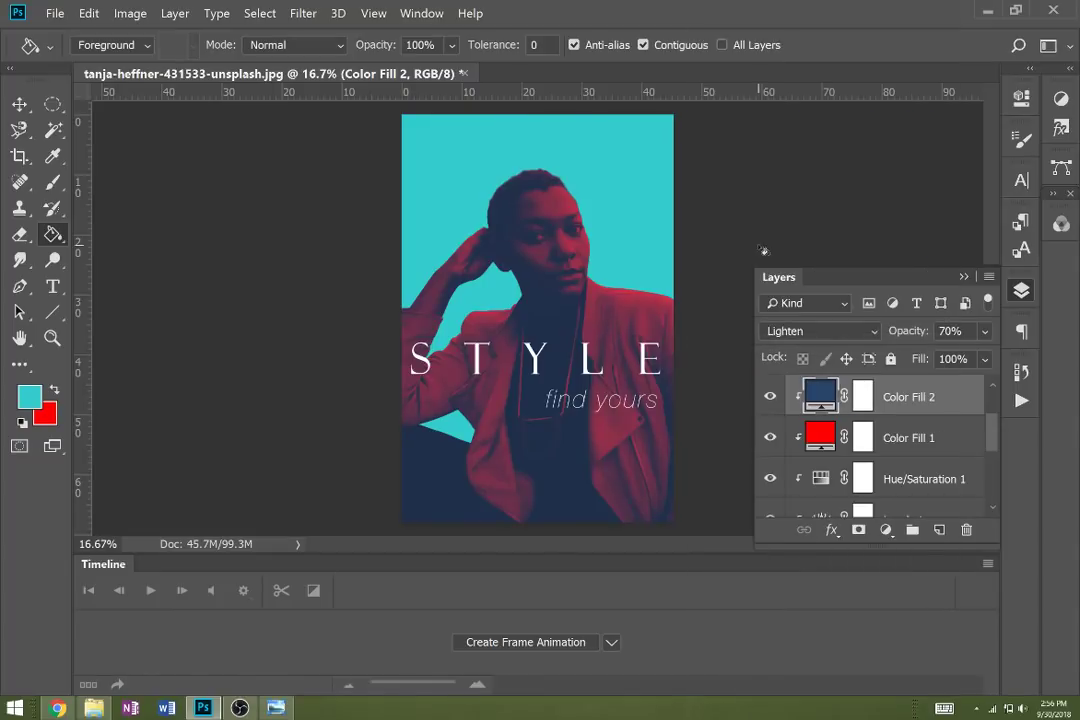
# - Compare the blue and turquoise backgrounds by briefly hiding Layer 3 and showing it again
pyautogui.scroll(-5, 994, 444)
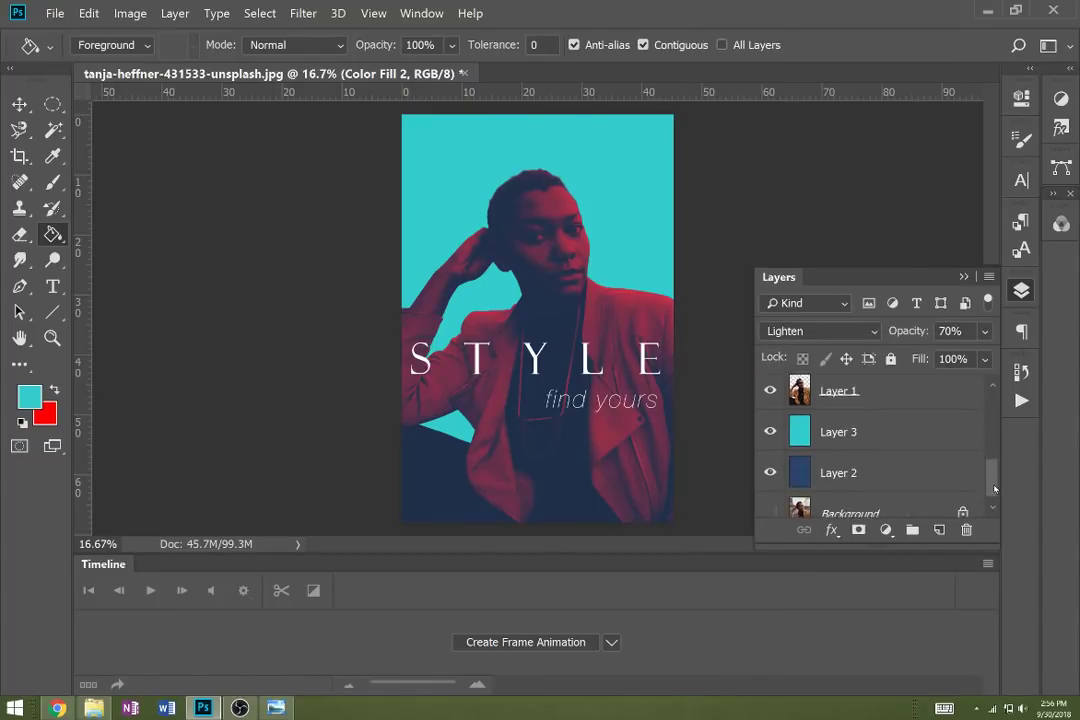
pyautogui.click(770, 415)
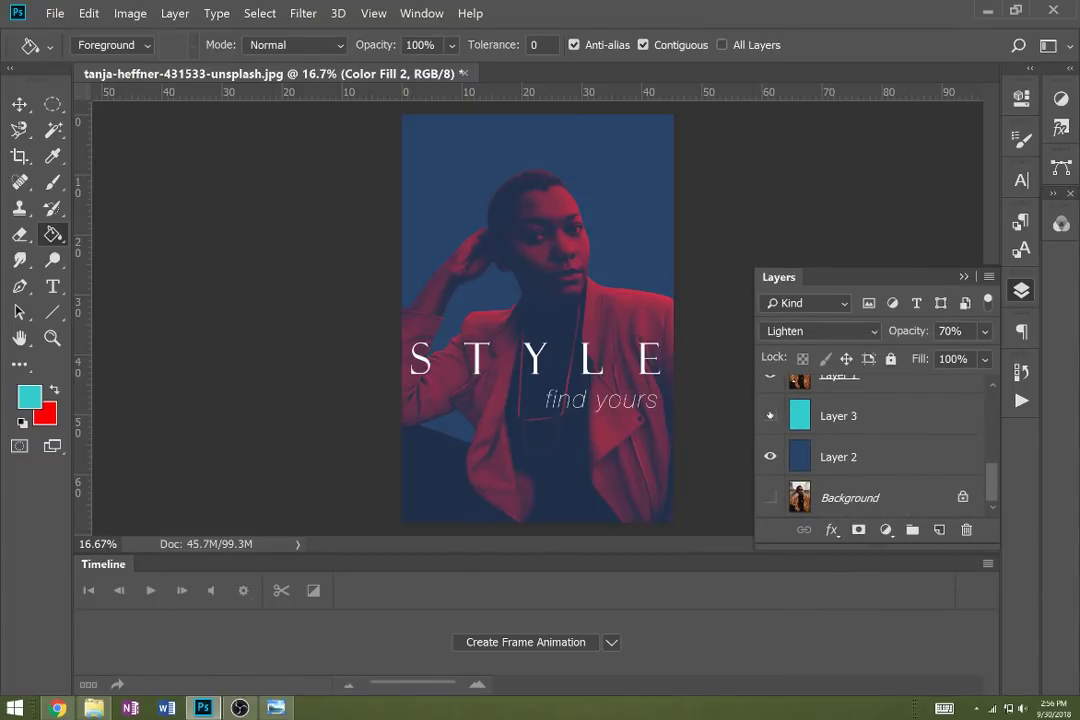
pyautogui.click(861, 428)
pyautogui.click(882, 452)
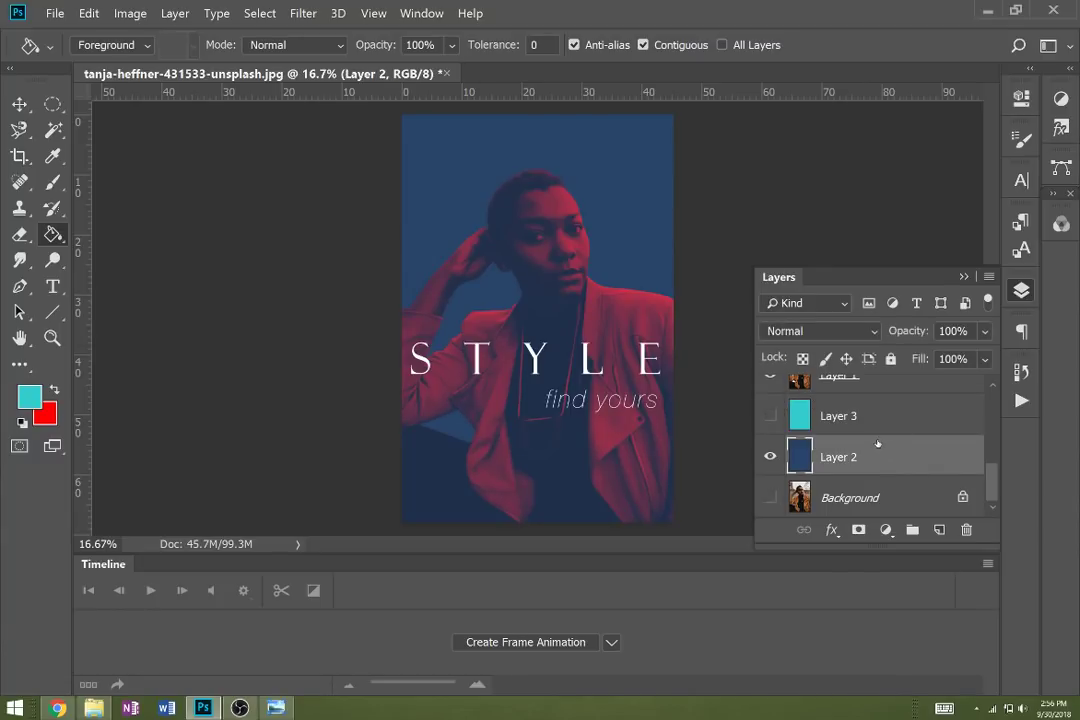
pyautogui.click(770, 415)
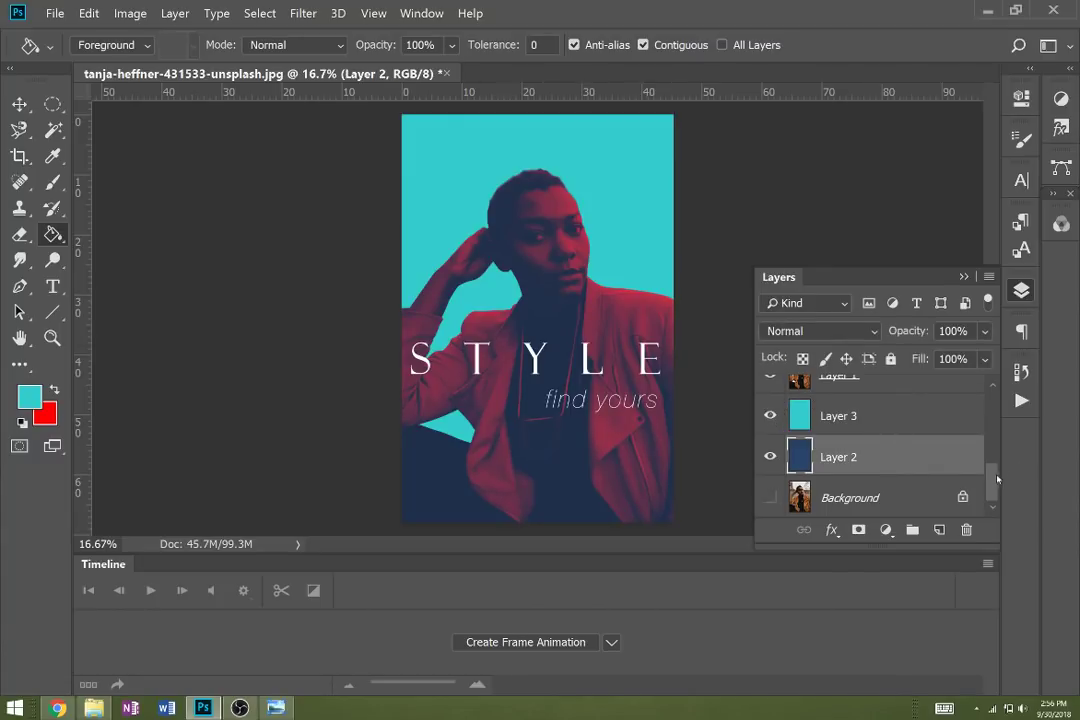
# - Add a new empty layer above the "find yours" text layer
pyautogui.scroll(5, 992, 486)
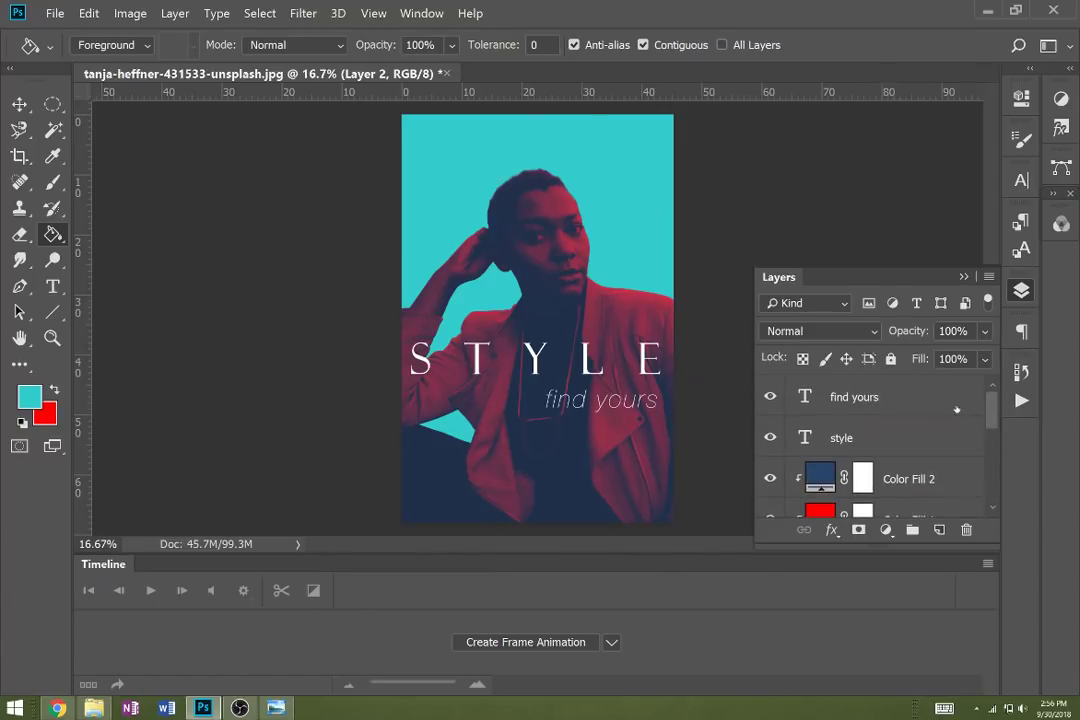
pyautogui.click(956, 410)
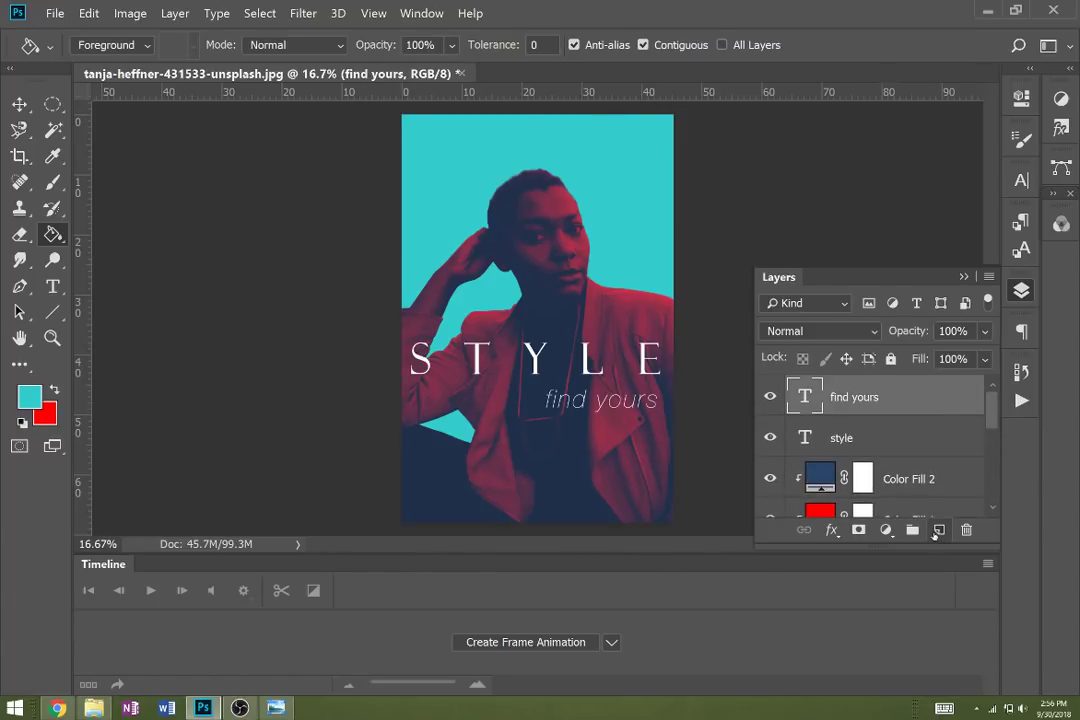
pyautogui.click(937, 530)
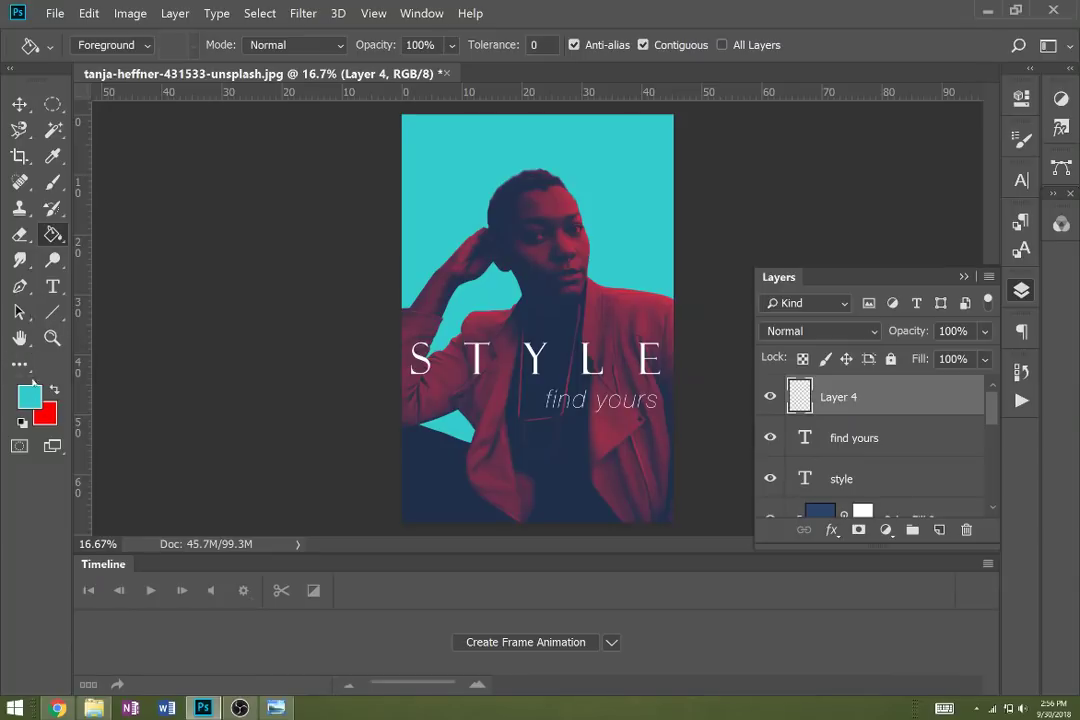
# - Stamp a solid white circle over the subject's head on Layer 4 with a Hard Round brush at 1700 px and 100% hardness
pyautogui.press('b')
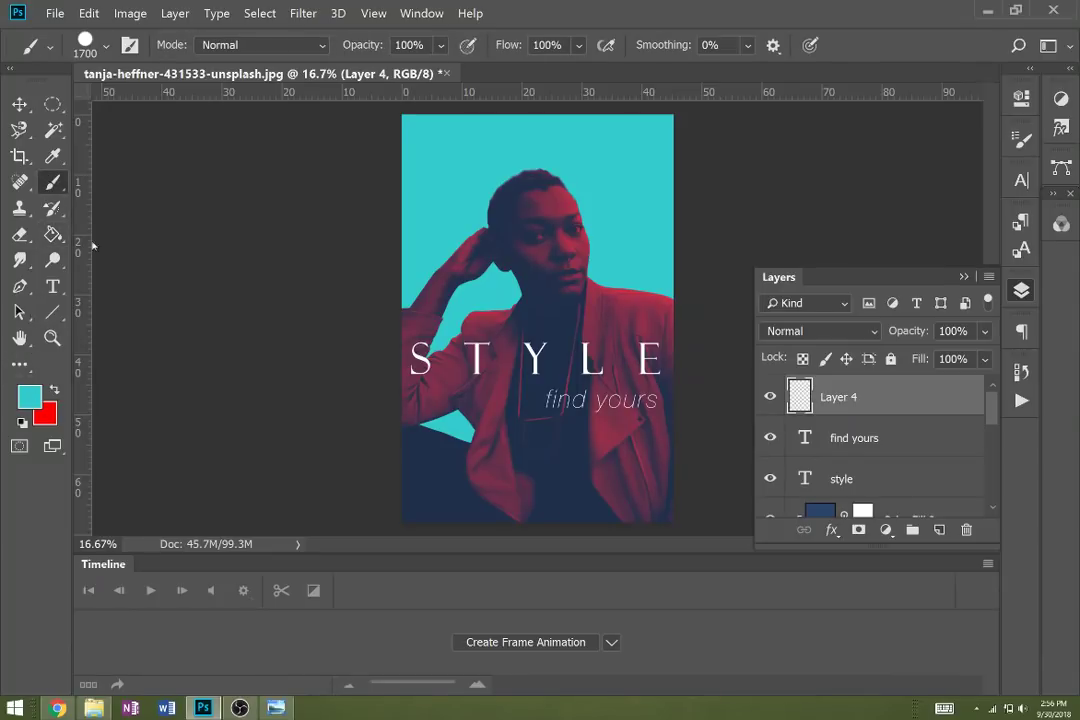
pyautogui.click(106, 46)
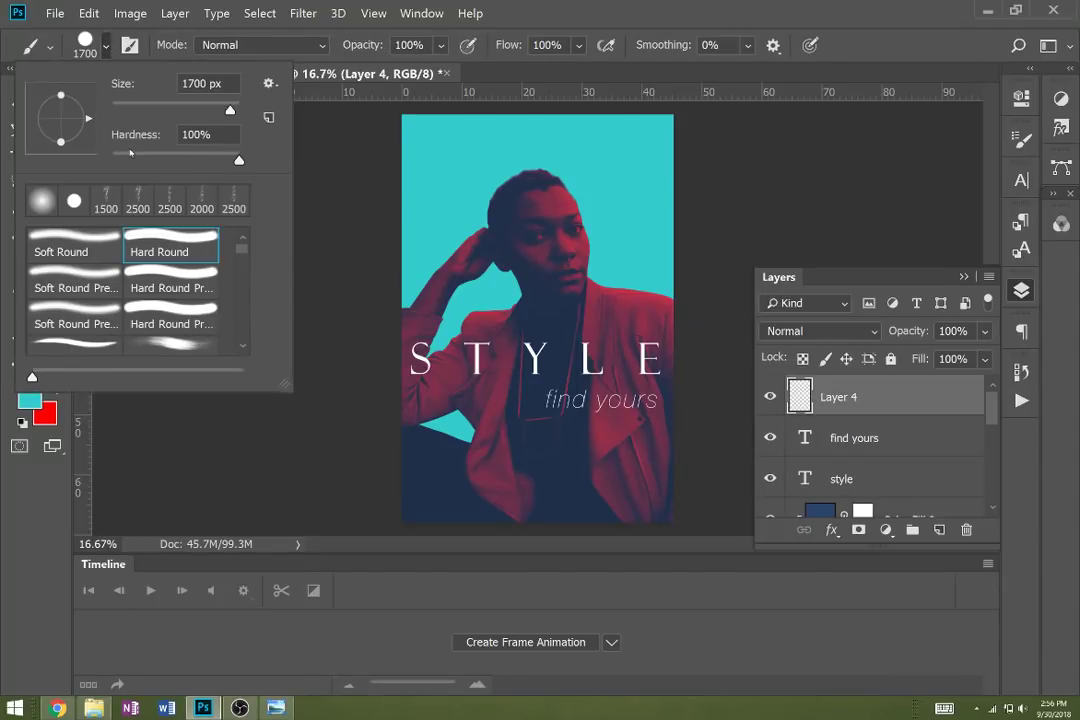
pyautogui.moveTo(130, 153)
pyautogui.mouseDown()
pyautogui.moveTo(112, 153)
pyautogui.moveTo(245, 153)
pyautogui.mouseUp()
pyautogui.press('Return')
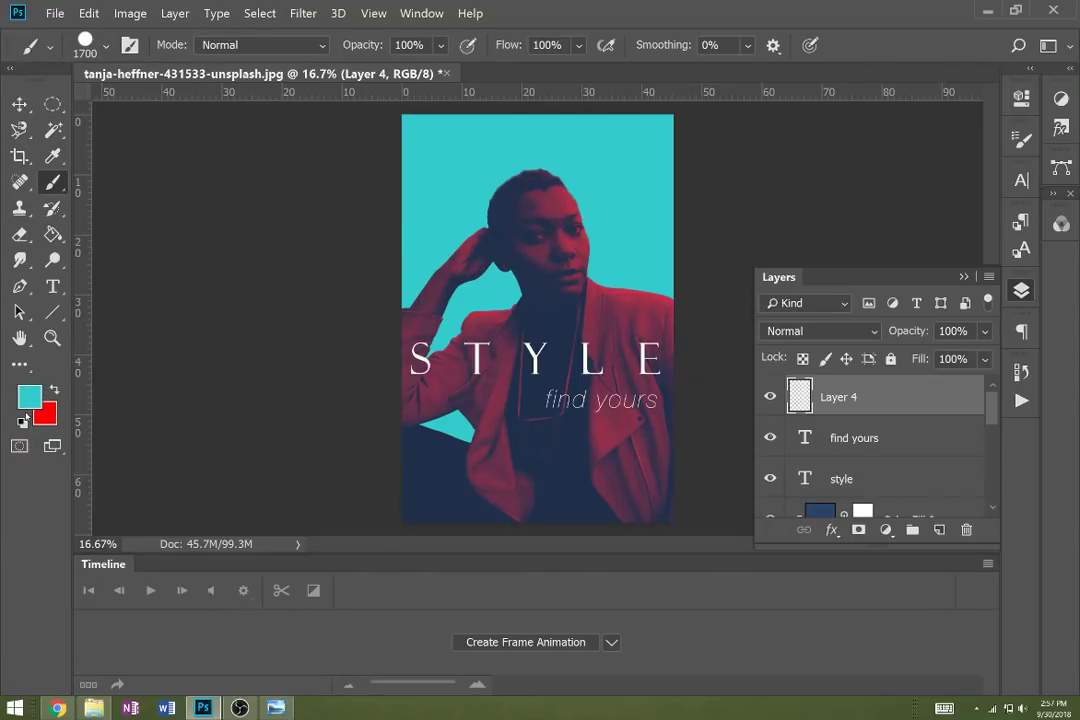
pyautogui.press('d')
pyautogui.press('x')
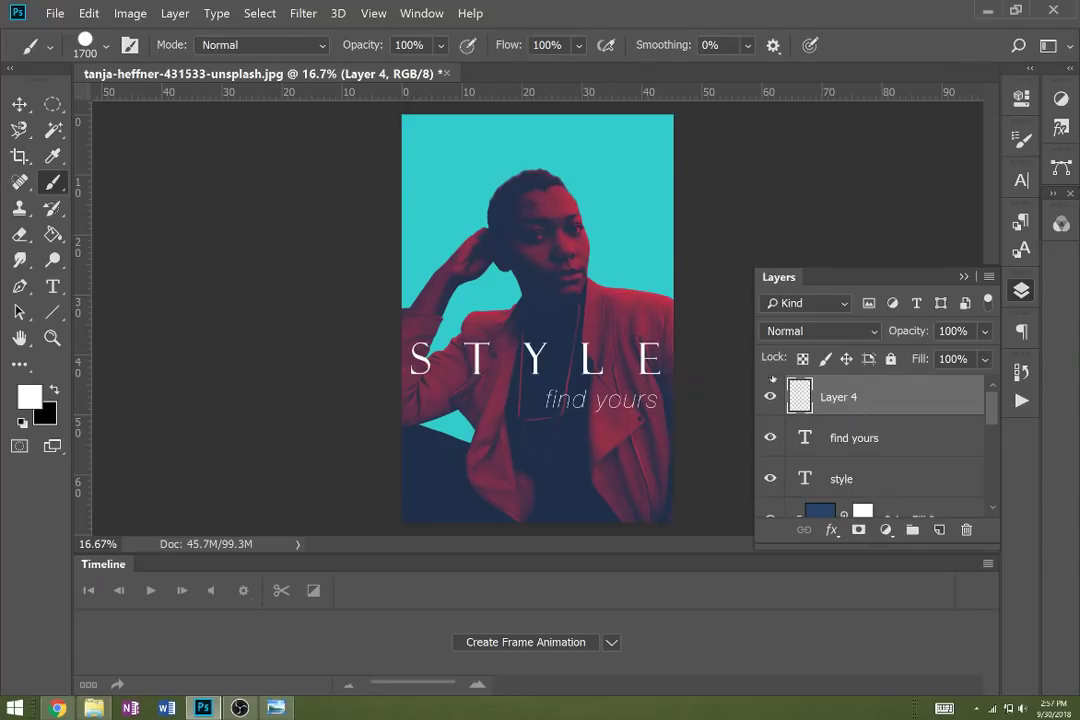
pyautogui.click(530, 216)
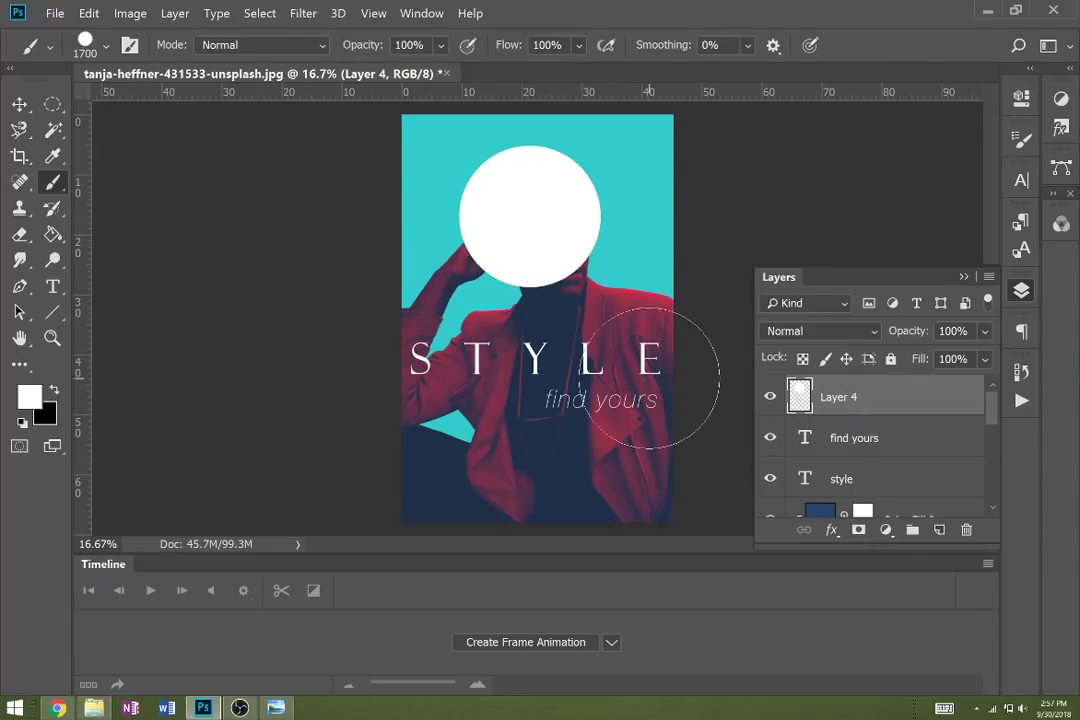
# - Add a linear Gradient Overlay to the white circle on Layer 4 using the Violet, Orange preset
pyautogui.doubleClick(882, 387)
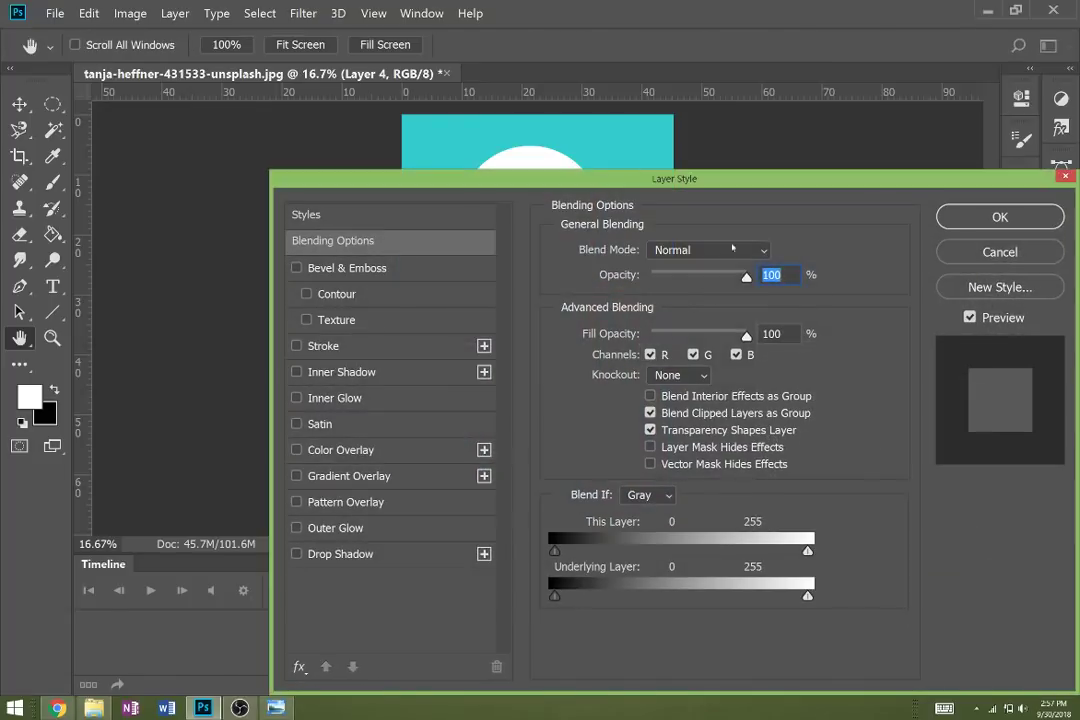
pyautogui.click(366, 476)
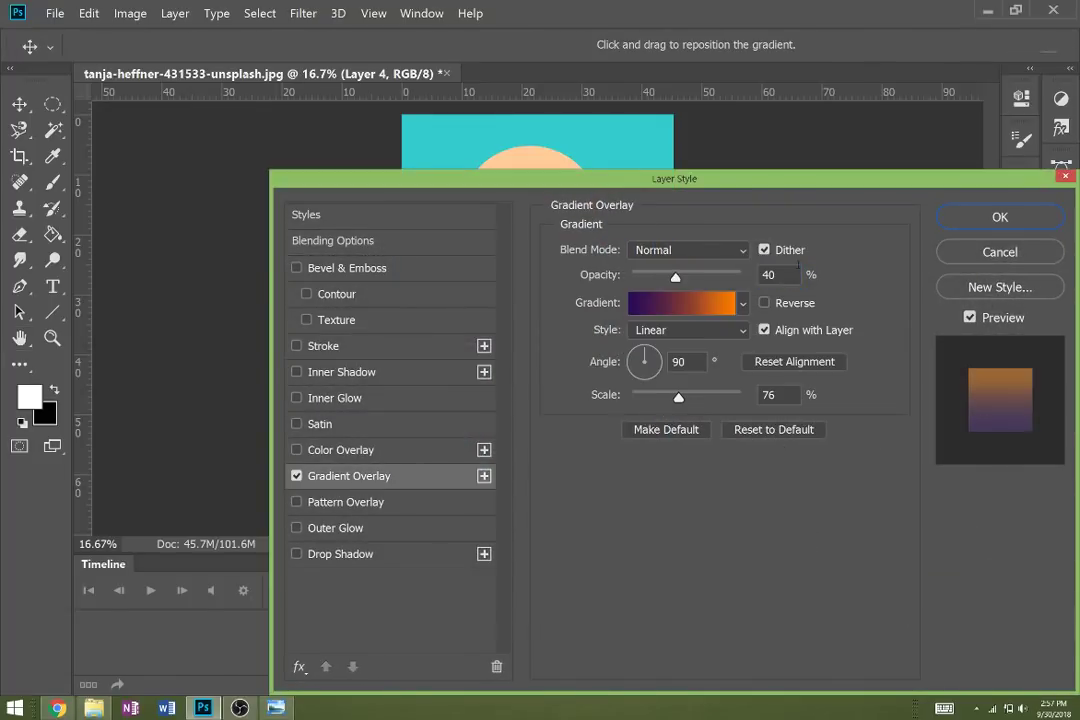
pyautogui.moveTo(765, 180); pyautogui.dragTo(1032, 258)
pyautogui.click(968, 381)
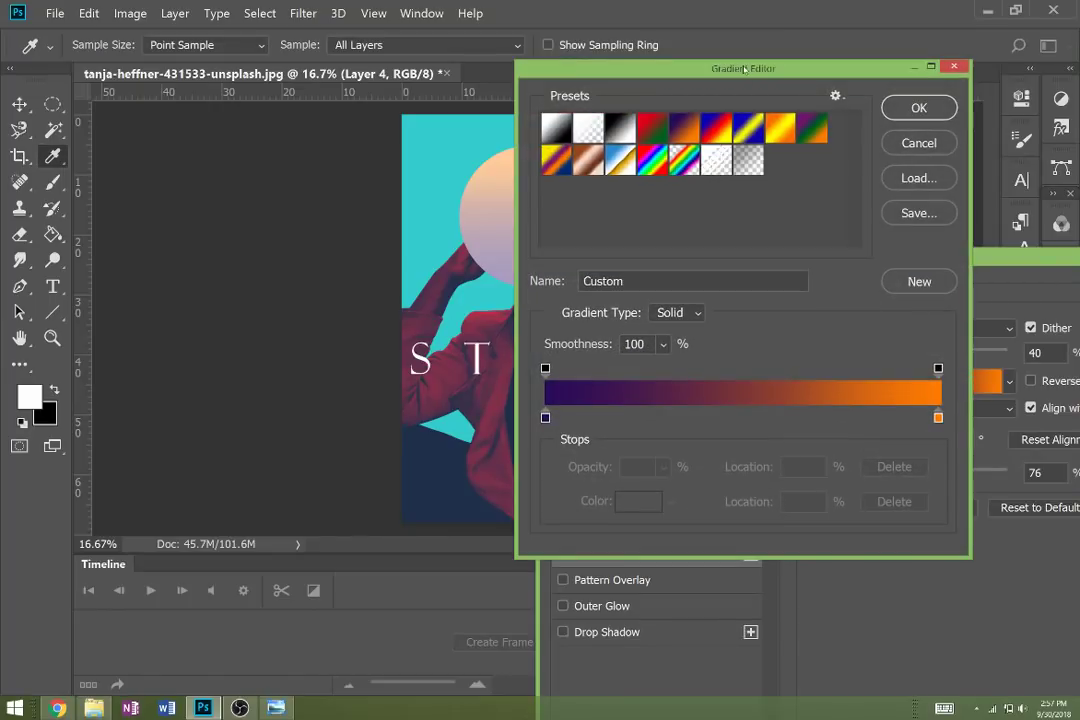
pyautogui.click(687, 131)
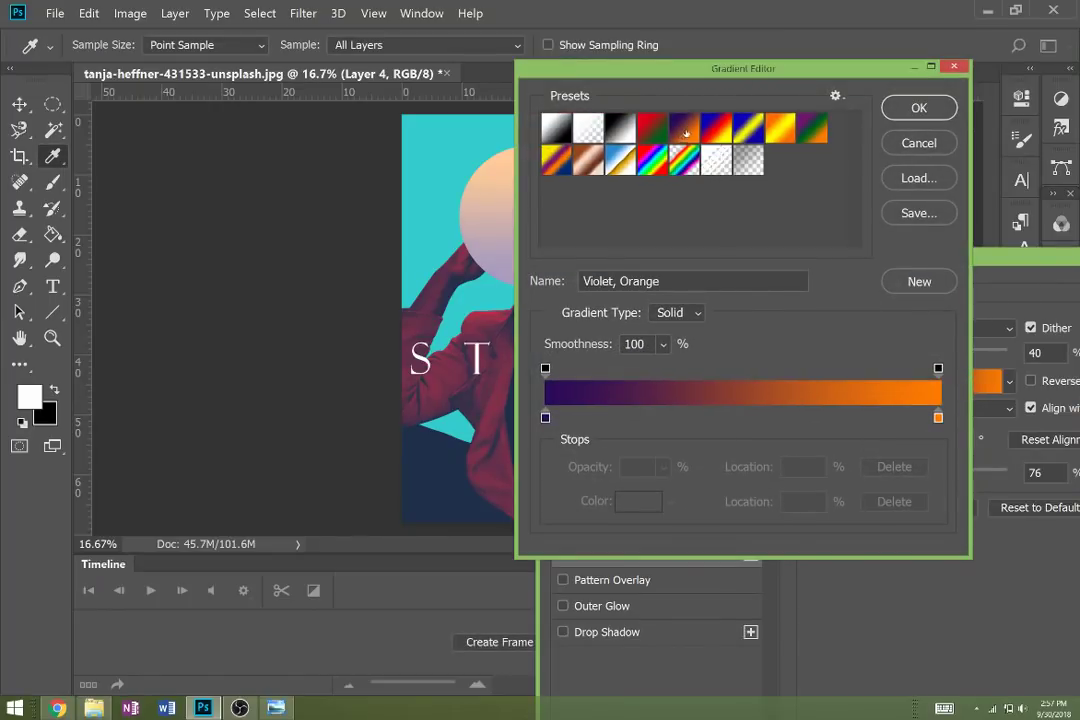
pyautogui.click(919, 107)
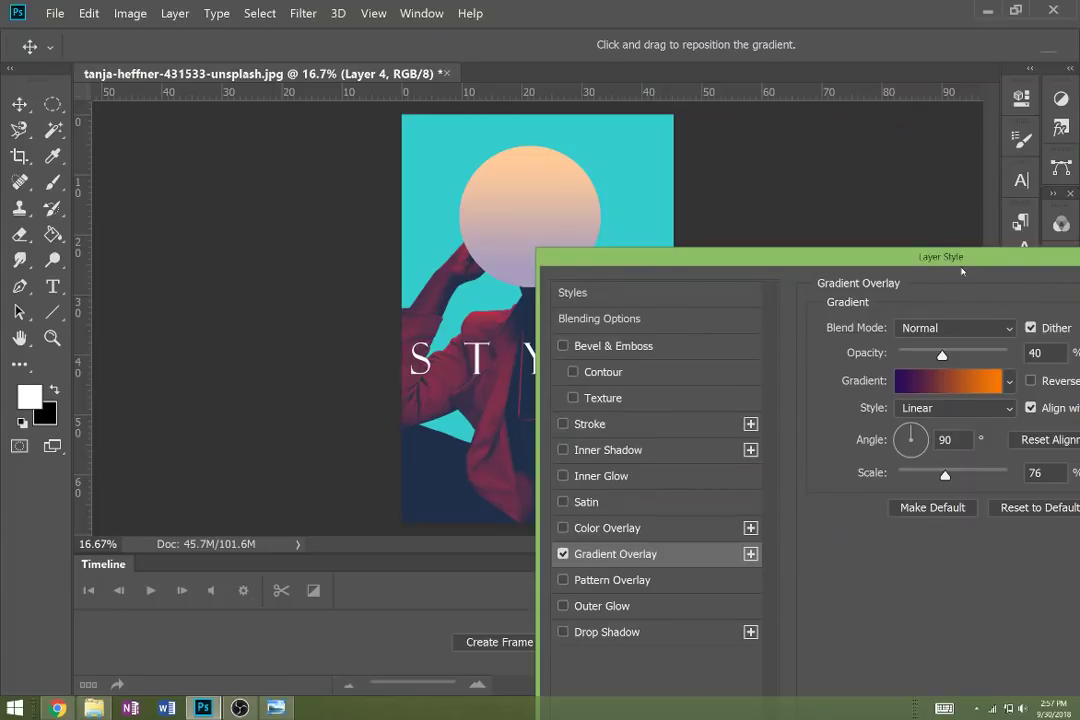
# - Set the circle's Gradient Overlay opacity to 61% and apply the layer style
pyautogui.moveTo(926, 262); pyautogui.dragTo(690, 277)
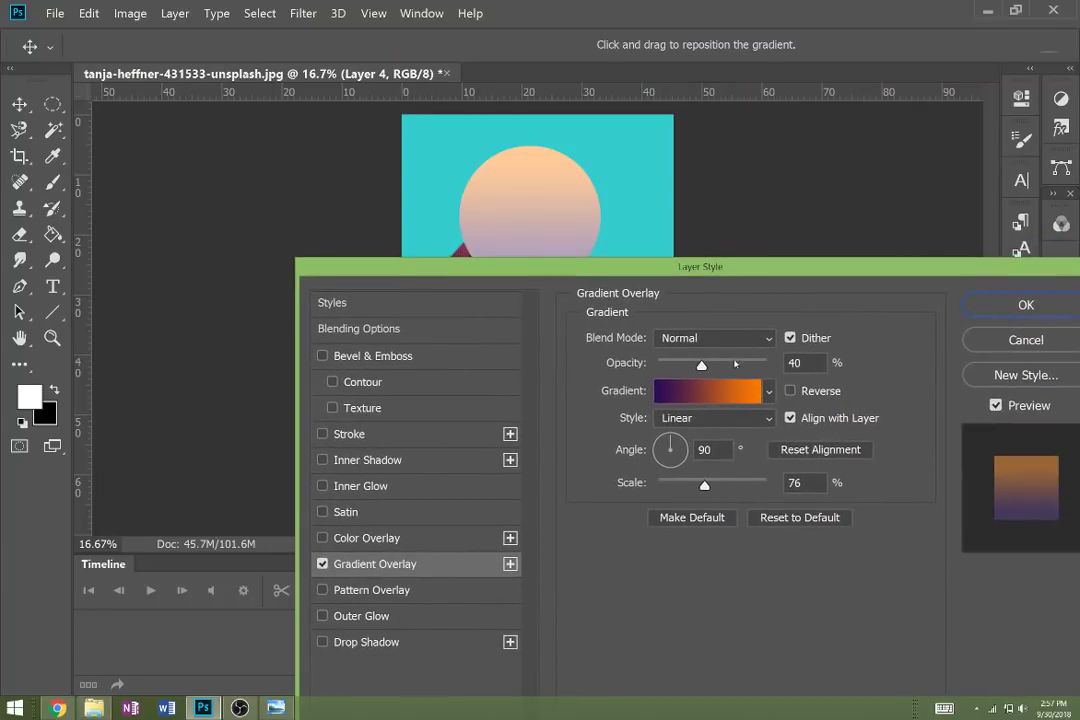
pyautogui.moveTo(702, 367); pyautogui.dragTo(720, 383)
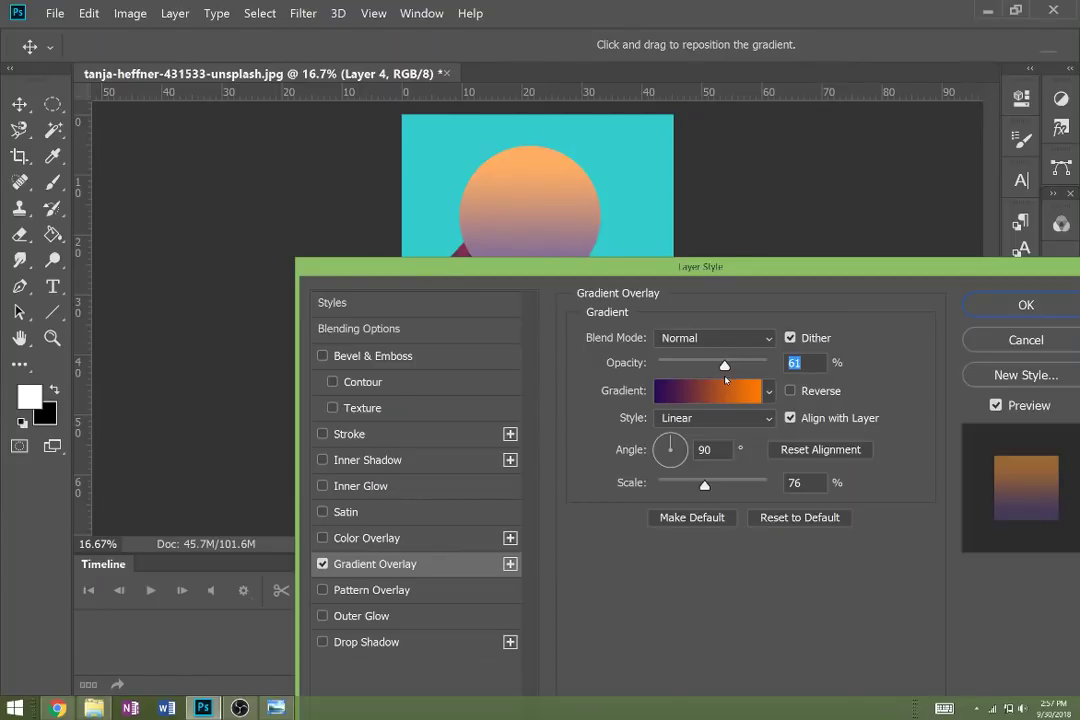
pyautogui.click(1026, 305)
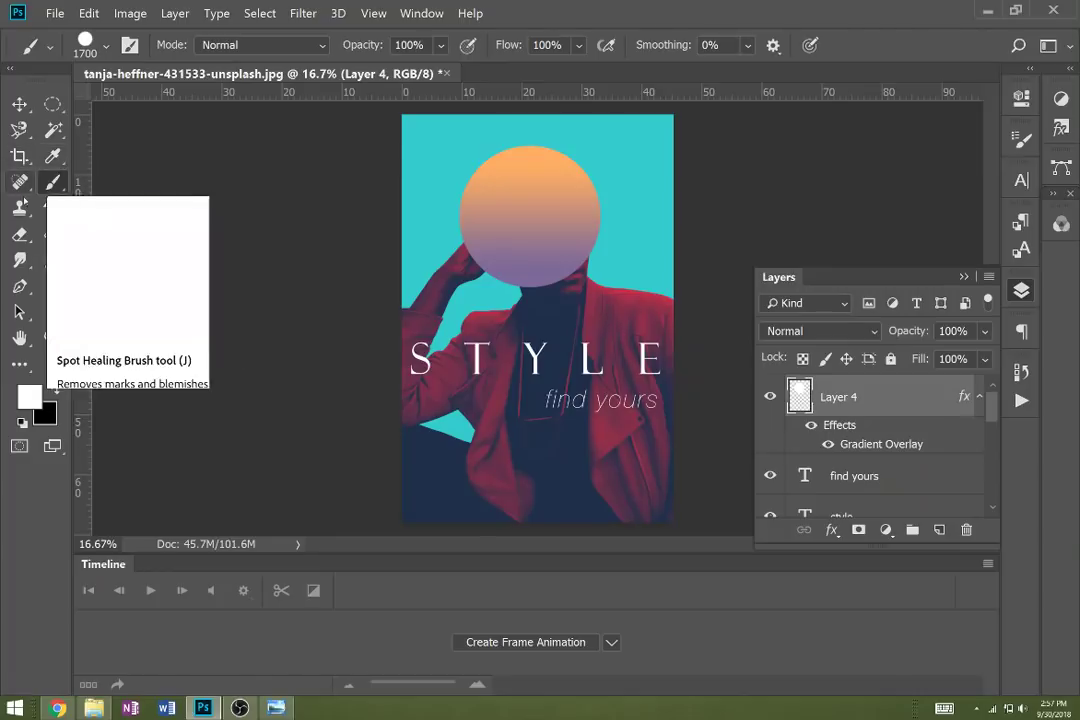
# - Erase the lower part of the gradient circle into a soft fade with a 1102 px eraser at 0% hardness
pyautogui.click(19, 233)
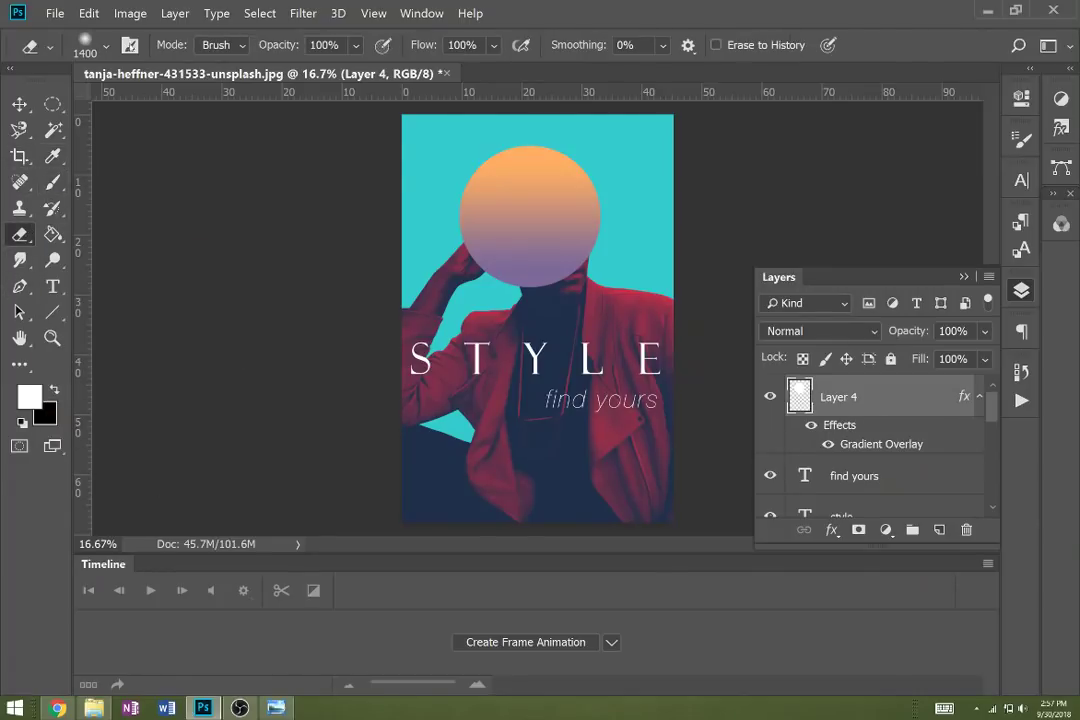
pyautogui.click(105, 45)
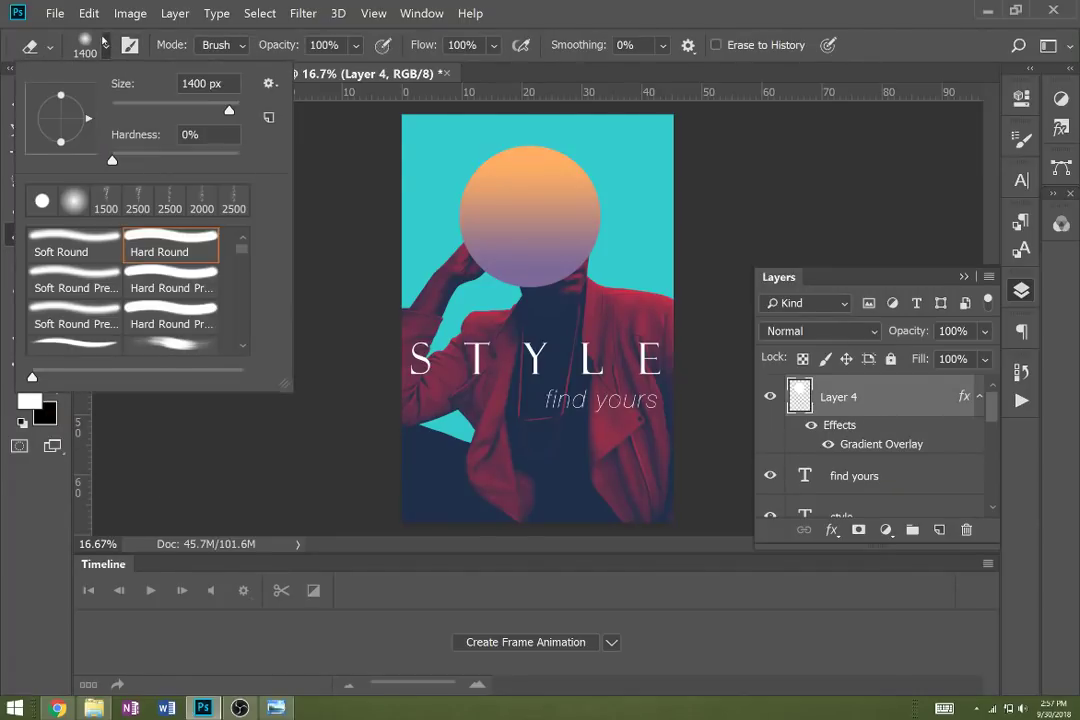
pyautogui.moveTo(114, 160); pyautogui.dragTo(98, 160)
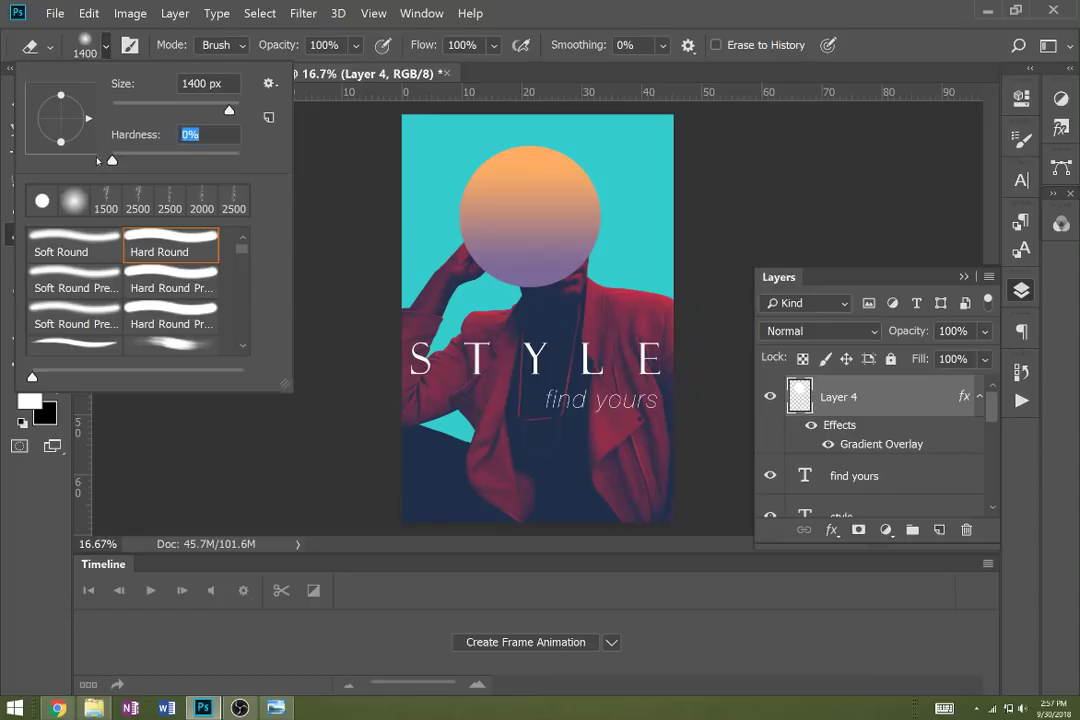
pyautogui.click(193, 106)
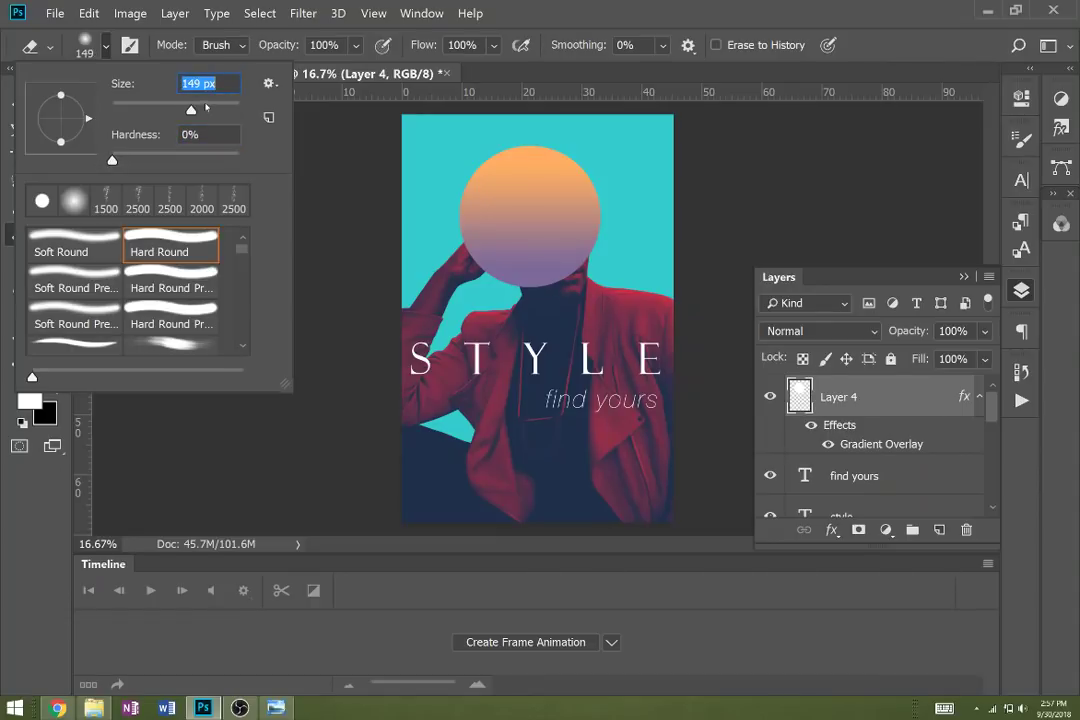
pyautogui.moveTo(223, 110); pyautogui.dragTo(228, 111)
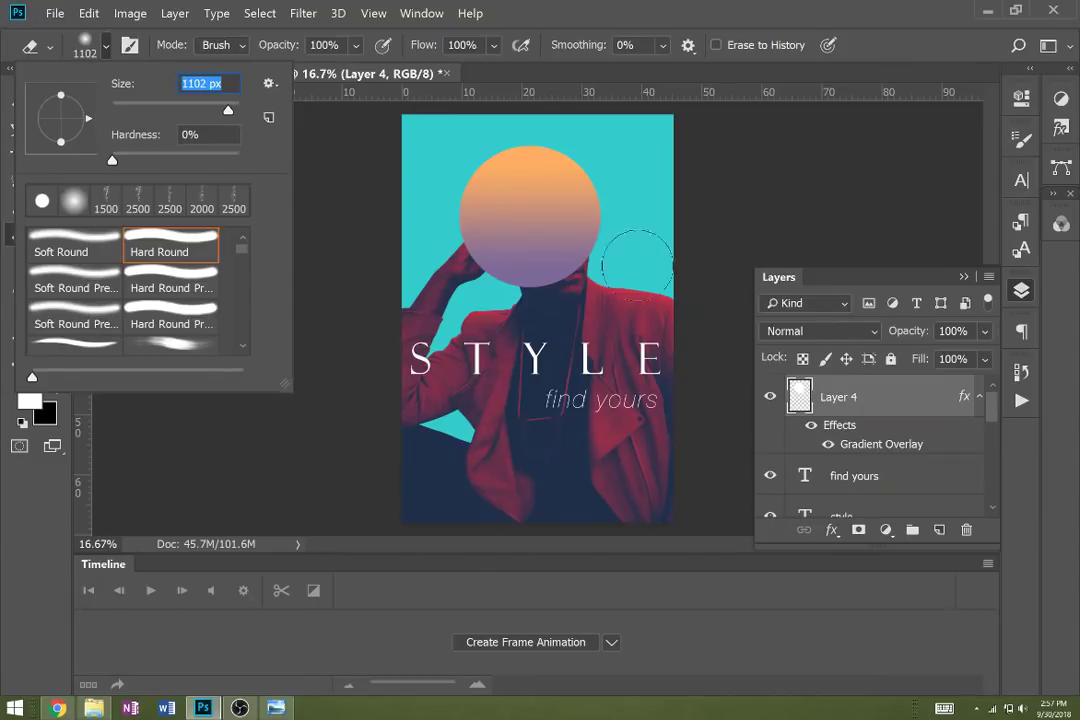
pyautogui.press('Return')
pyautogui.moveTo(622, 205)
pyautogui.mouseDown()
pyautogui.moveTo(542, 241)
pyautogui.moveTo(578, 241)
pyautogui.moveTo(556, 275)
pyautogui.moveTo(455, 240)
pyautogui.moveTo(480, 275)
pyautogui.moveTo(538, 310)
pyautogui.moveTo(533, 295)
pyautogui.moveTo(405, 233)
pyautogui.moveTo(490, 245)
pyautogui.moveTo(457, 257)
pyautogui.moveTo(456, 240)
pyautogui.moveTo(525, 225)
pyautogui.moveTo(465, 220)
pyautogui.moveTo(545, 260)
pyautogui.moveTo(420, 215)
pyautogui.moveTo(687, 260)
pyautogui.mouseUp()
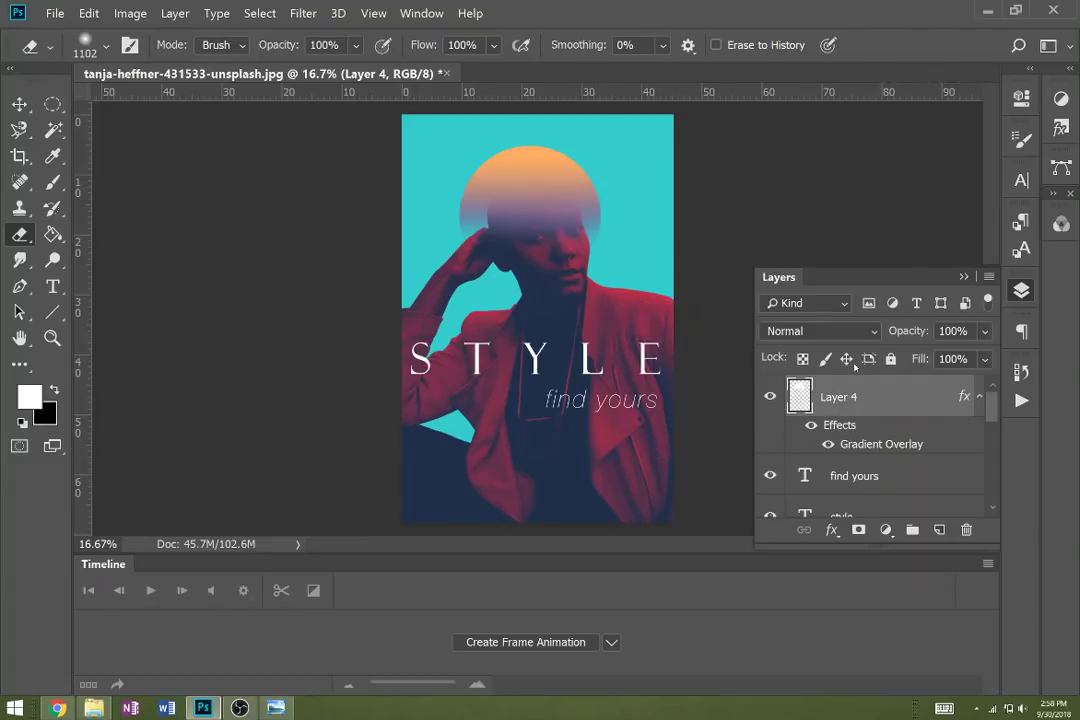
# - Place Layer 4 directly above Layer 3, behind the portrait, and shrink the half sun into the poster's upper-left area
pyautogui.moveTo(850, 397)
pyautogui.mouseDown()
pyautogui.moveTo(874, 513)
pyautogui.moveTo(856, 395)
pyautogui.mouseUp()
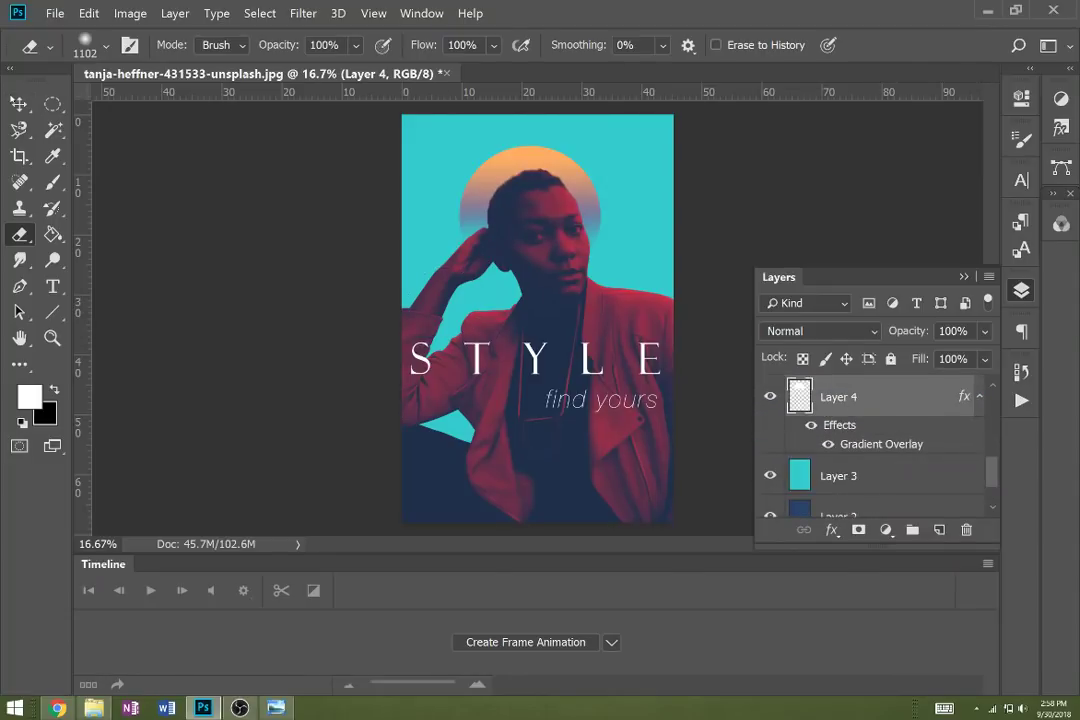
pyautogui.press('v')
pyautogui.click(458, 144)
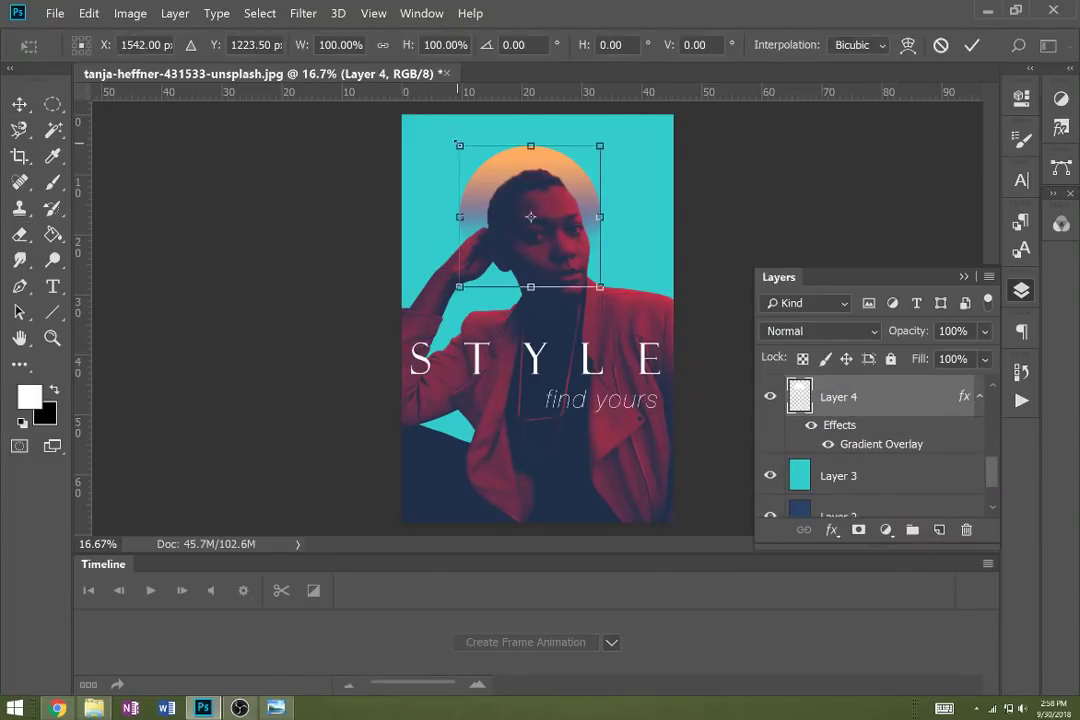
pyautogui.moveTo(455, 140); pyautogui.dragTo(514, 202)
pyautogui.moveTo(587, 237); pyautogui.dragTo(483, 173)
pyautogui.press('Return')
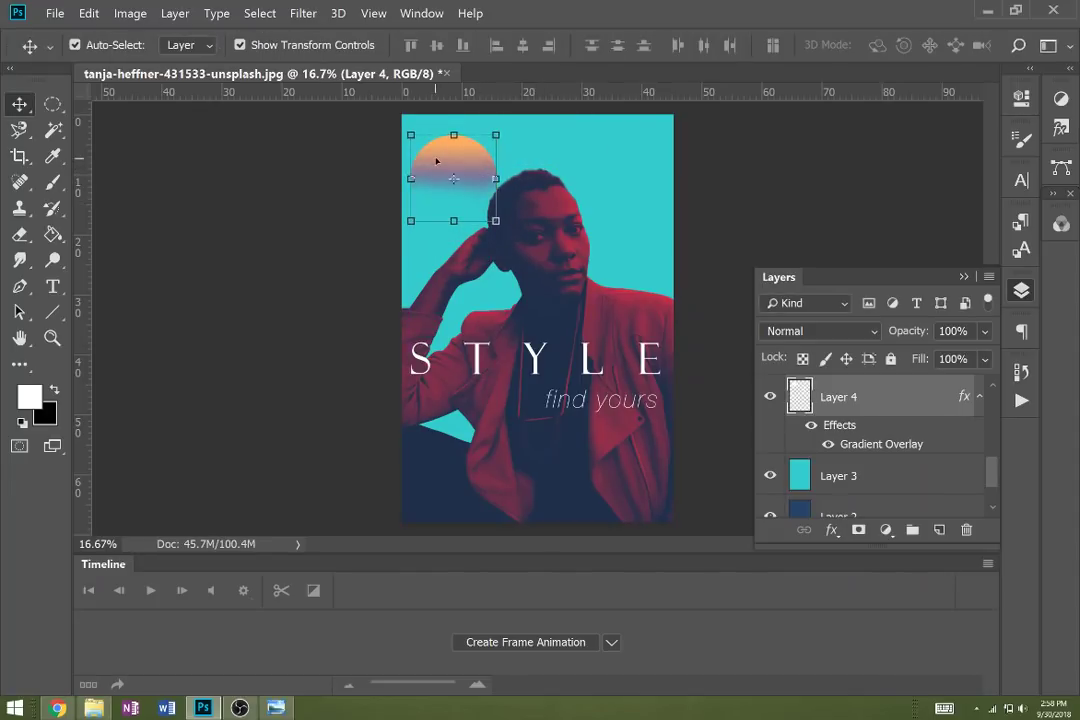
# - Duplicate the half sun twice, placing one copy beside the face and one behind the raised arm, and adjust the original's position
pyautogui.moveTo(428, 148); pyautogui.dragTo(476, 322)
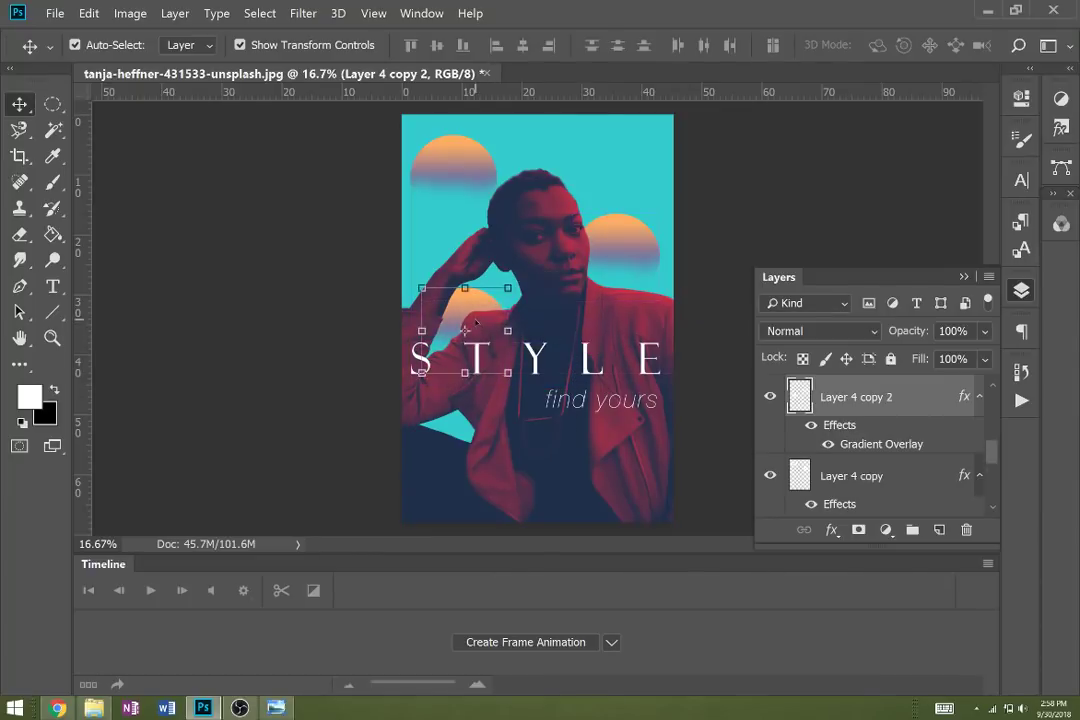
pyautogui.moveTo(472, 156)
pyautogui.mouseDown()
pyautogui.moveTo(490, 140)
pyautogui.moveTo(482, 158)
pyautogui.mouseUp()
pyautogui.moveTo(621, 236); pyautogui.dragTo(617, 256)
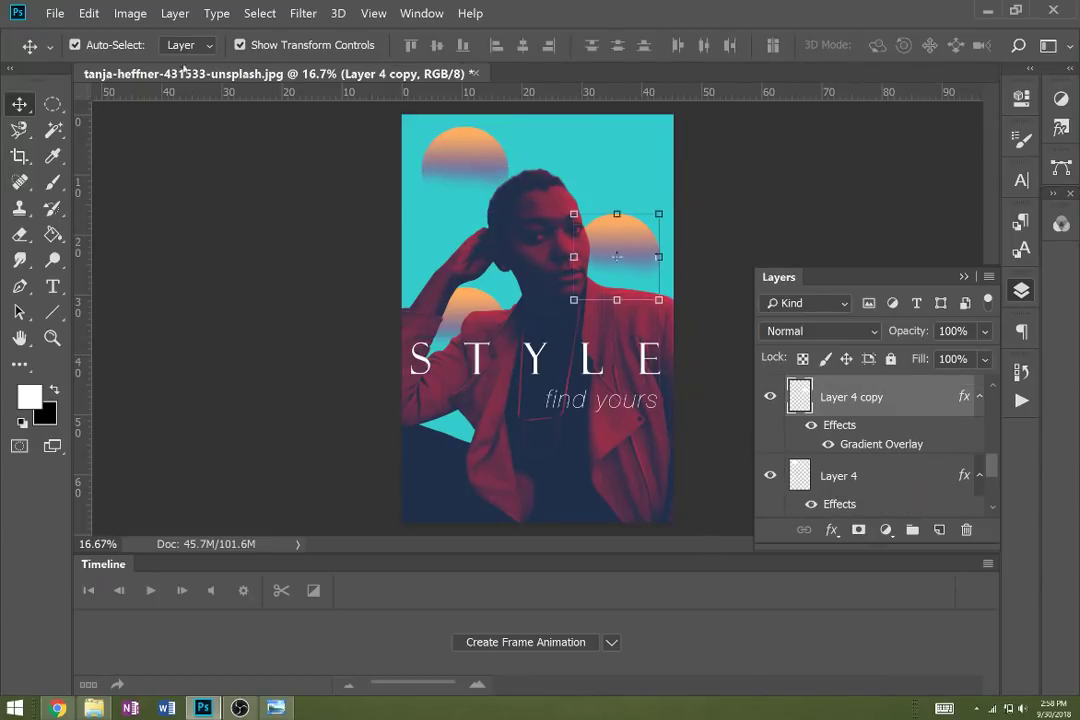
# - Start saving a copy of the turquoise poster in JPEG format
pyautogui.click(62, 13)
pyautogui.click(72, 236)
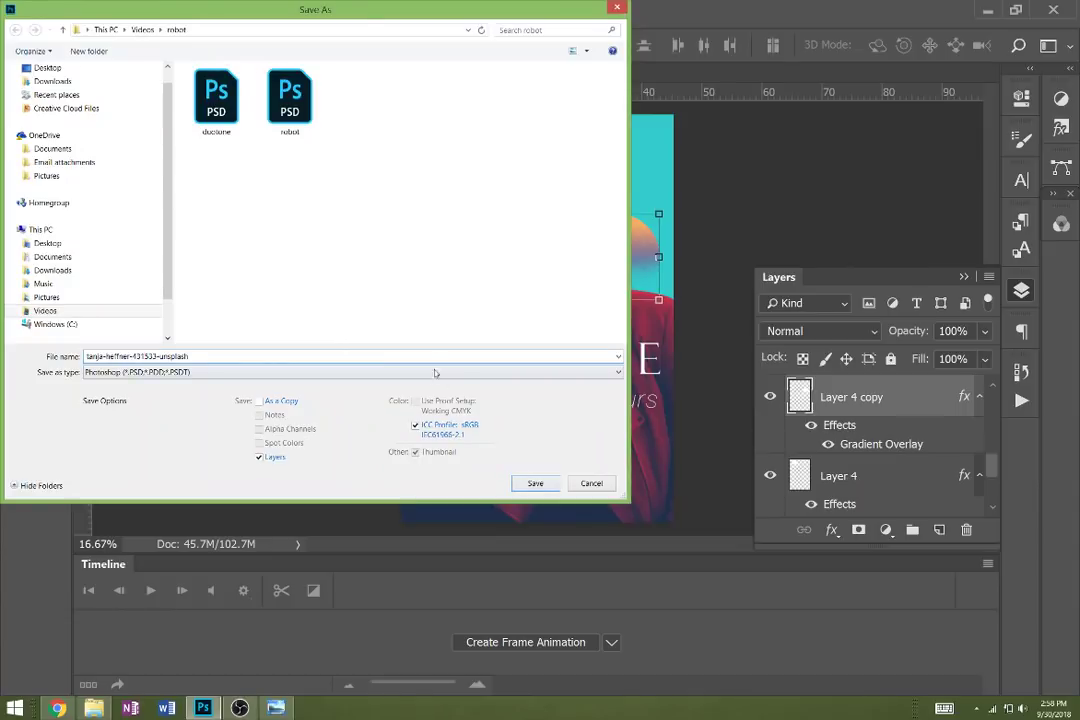
pyautogui.click(434, 372)
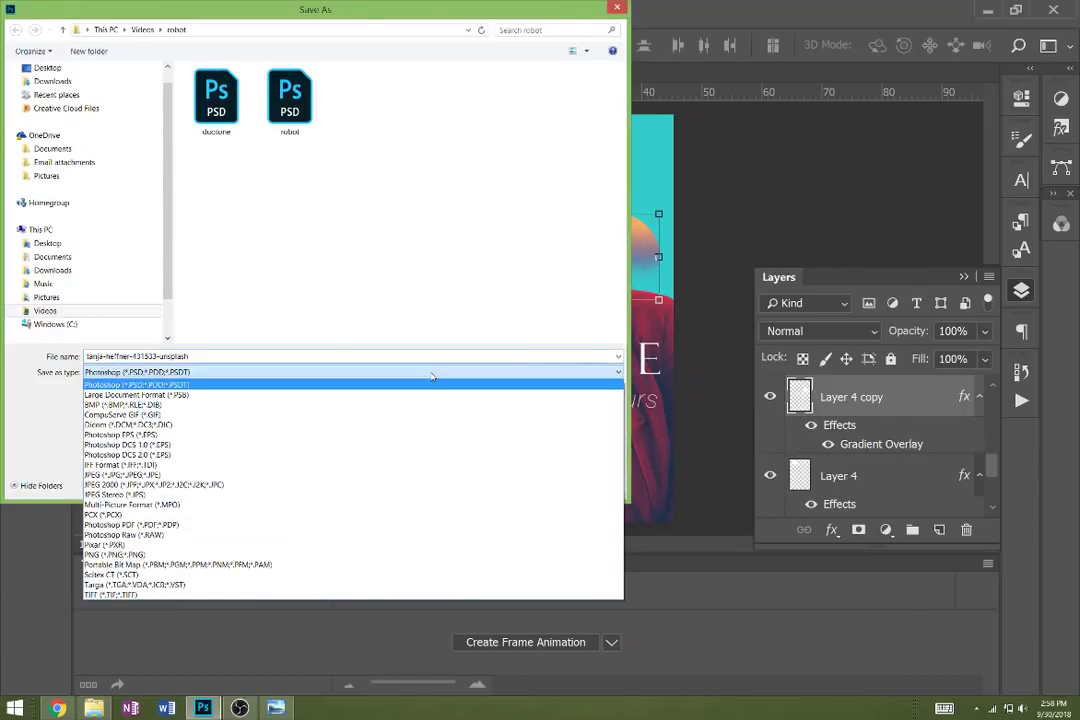
pyautogui.click(300, 475)
# - Name the JPEG copy "duotone 3a" and save it at Maximum quality 12 with the Baseline ("Standard") format
pyautogui.click(217, 357)
pyautogui.click(217, 357)
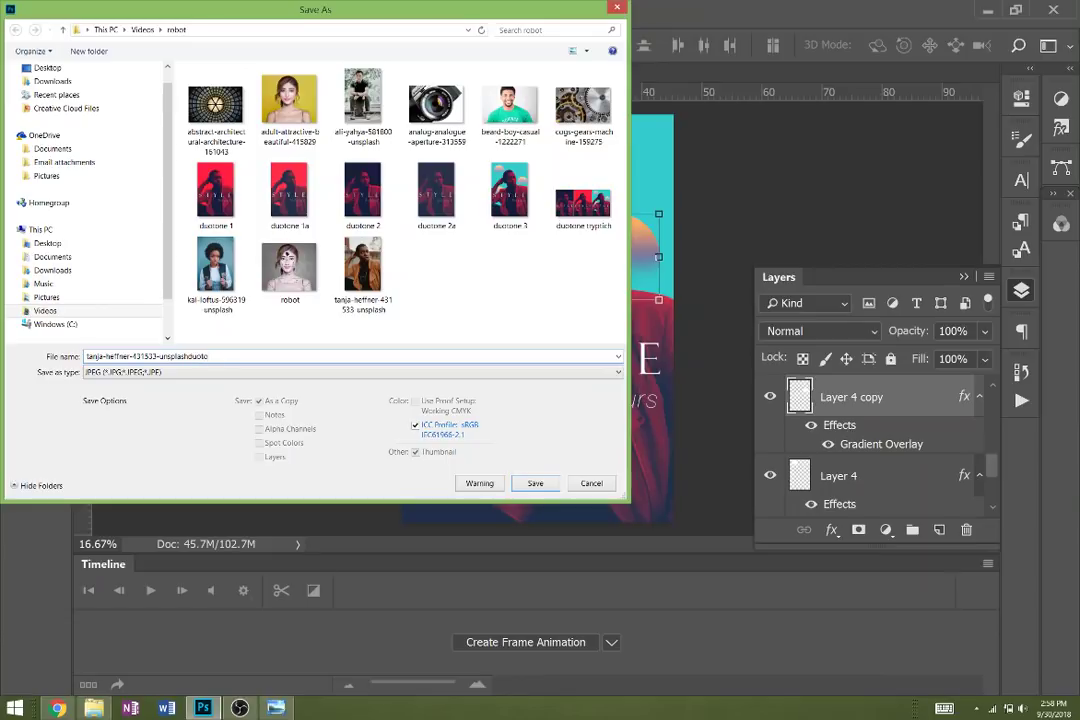
pyautogui.press('BackSpace')
pyautogui.press('BackSpace')
pyautogui.press('BackSpace')
pyautogui.press('BackSpace')
pyautogui.press('BackSpace')
pyautogui.press('BackSpace')
pyautogui.press('BackSpace')
pyautogui.press('BackSpace')
pyautogui.press('BackSpace')
pyautogui.press('BackSpace')
pyautogui.press('BackSpace')
pyautogui.press('BackSpace')
pyautogui.press('BackSpace')
pyautogui.press('BackSpace')
pyautogui.press('BackSpace')
pyautogui.press('BackSpace')
pyautogui.press('BackSpace')
pyautogui.press('BackSpace')
pyautogui.write('duoto')
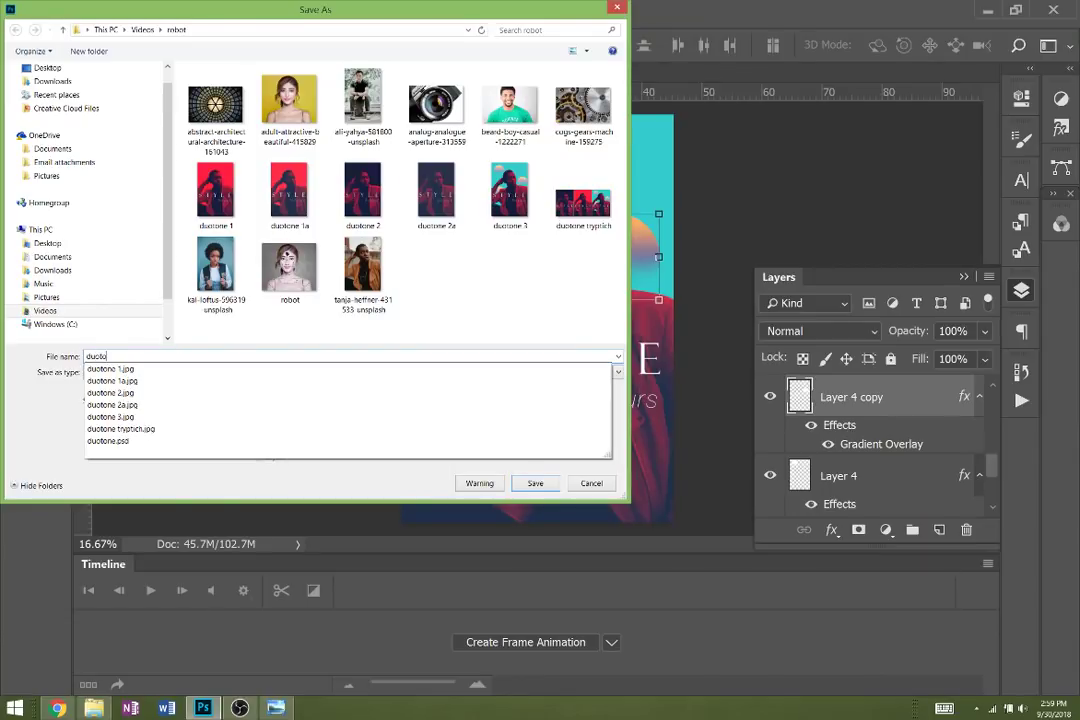
pyautogui.write('ne 2')
pyautogui.press('BackSpace')
pyautogui.write('3')
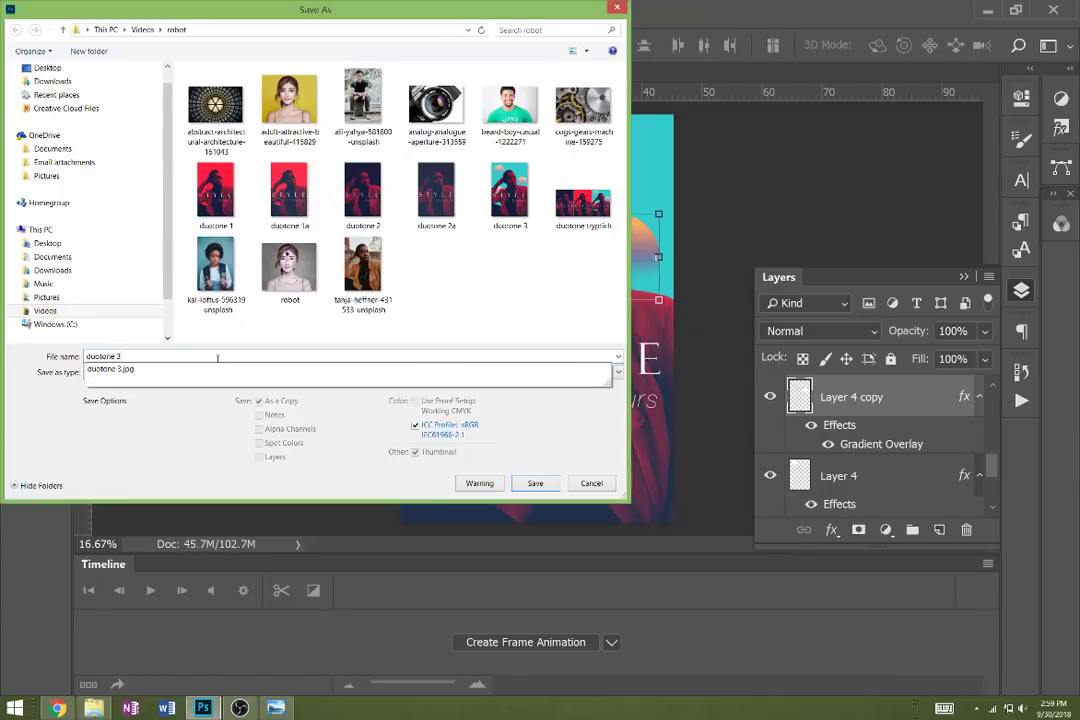
pyautogui.write('a')
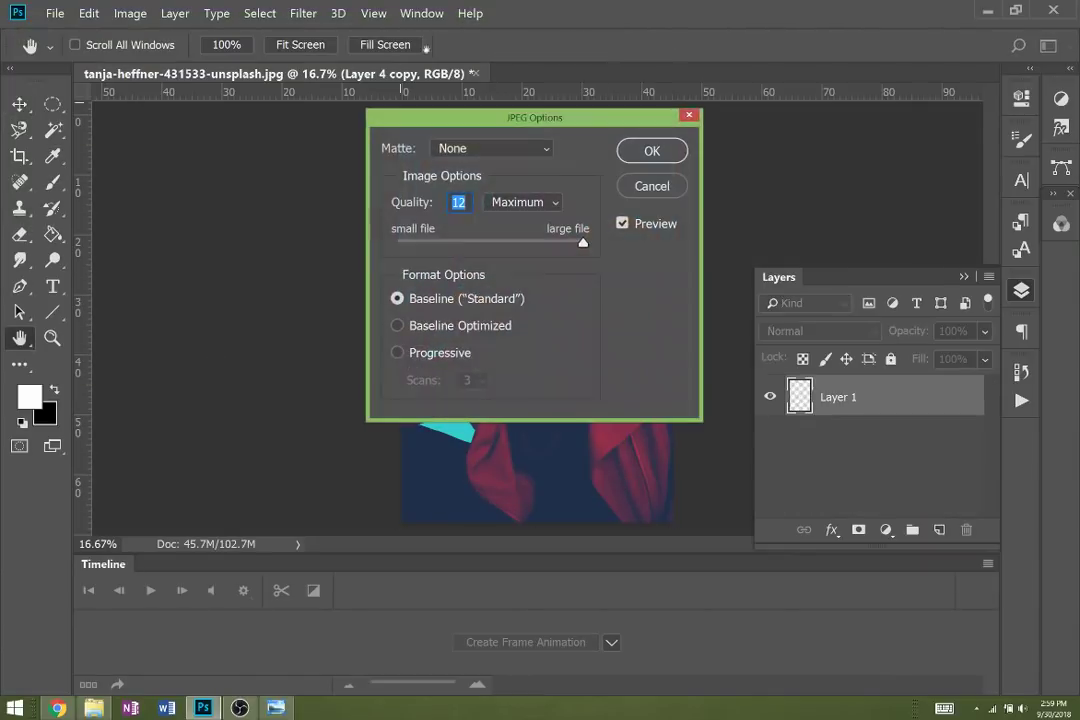
pyautogui.click(652, 152)
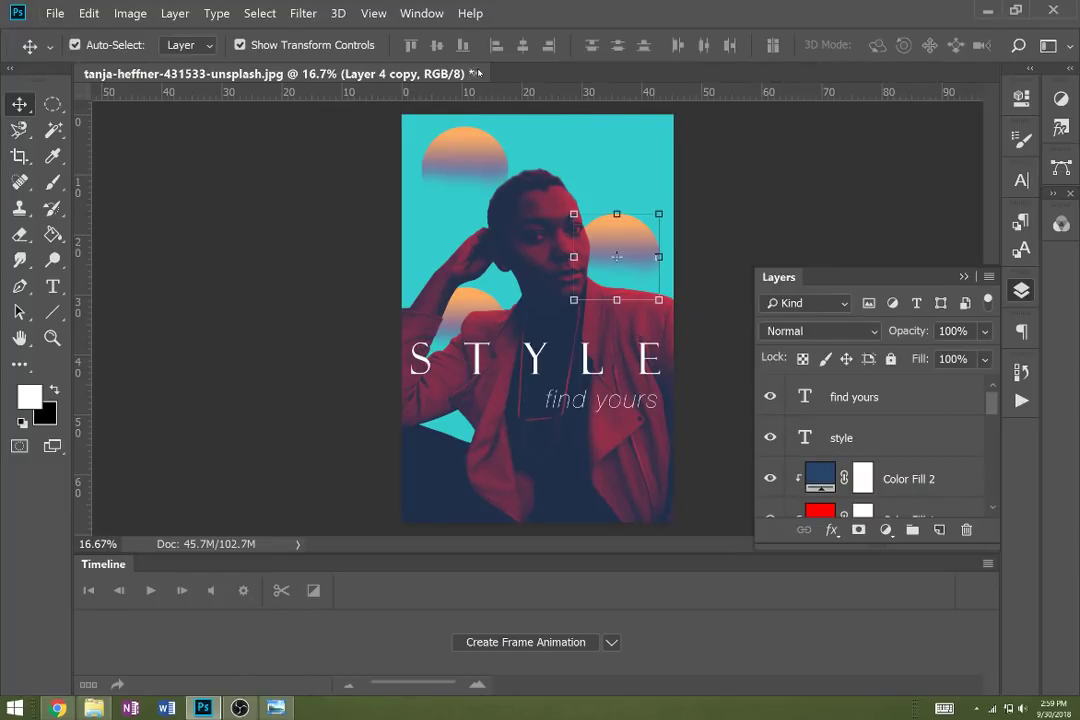
# - Save the layered poster as duotonea.psd with Maximize Compatibility enabled
pyautogui.hotkey('ctrl', 'shift', 's')
pyautogui.write('duotone')
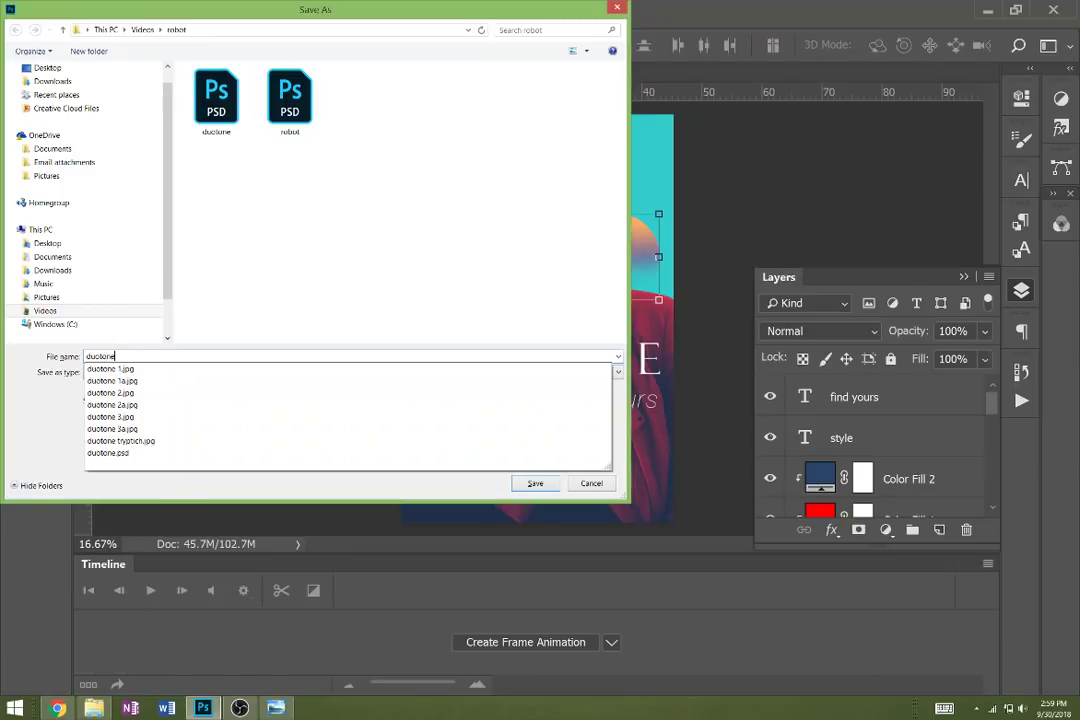
pyautogui.press('Return')
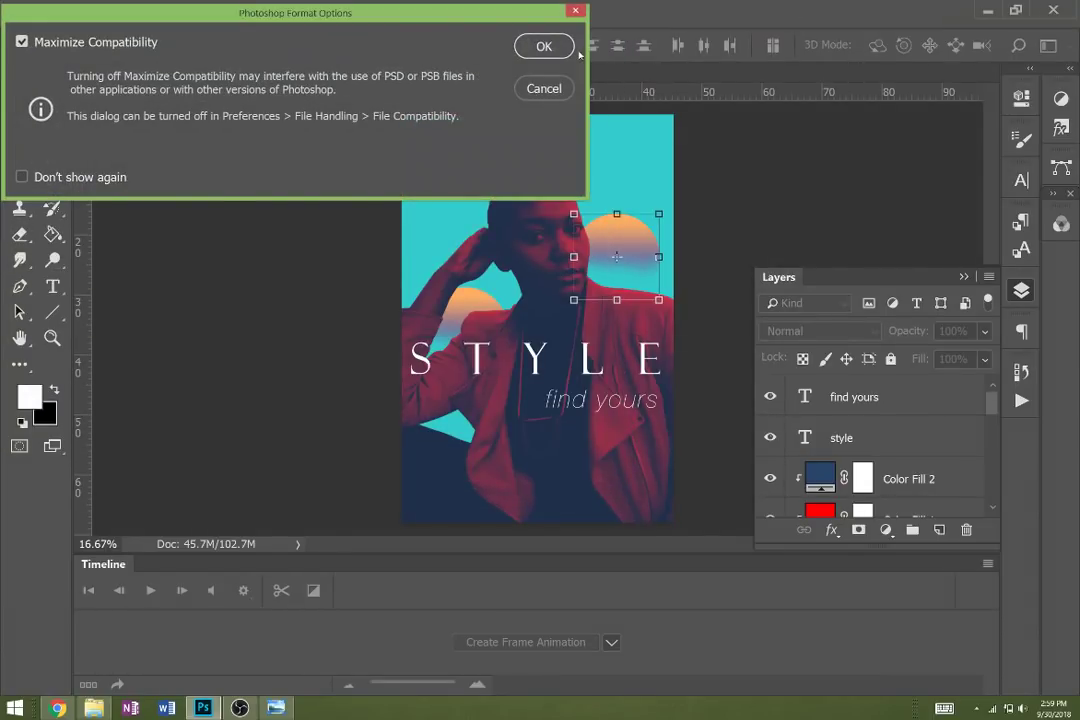
pyautogui.click(543, 46)
# - Open the blue-background variation duotone 2a from the robot folder
pyautogui.click(55, 13)
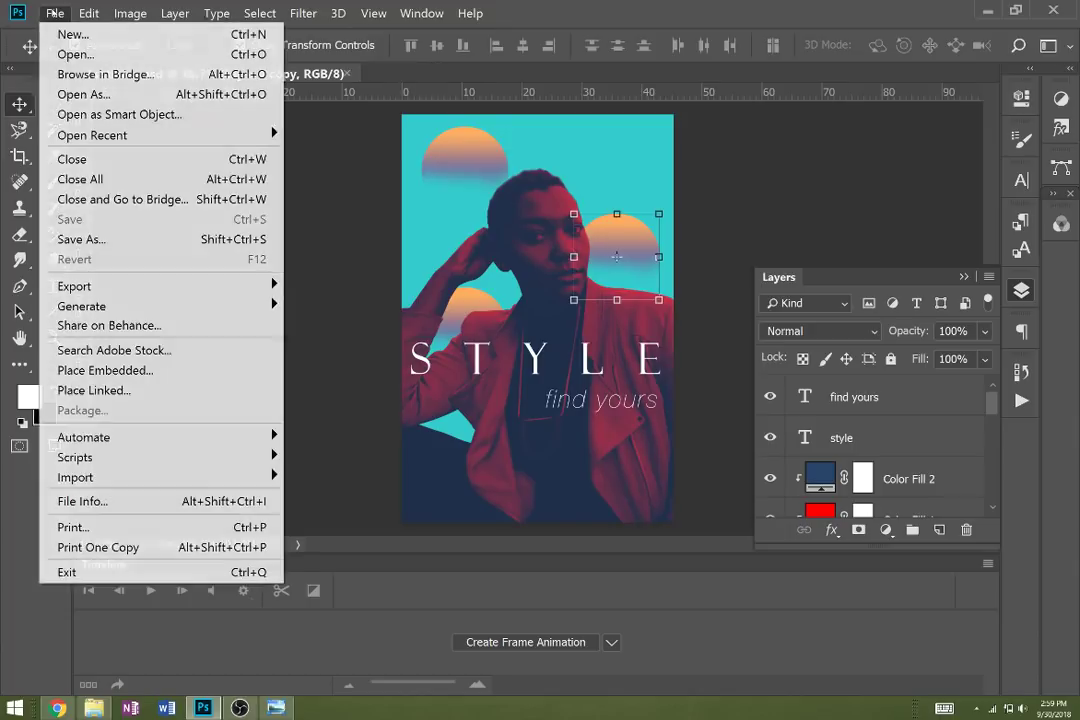
pyautogui.click(76, 54)
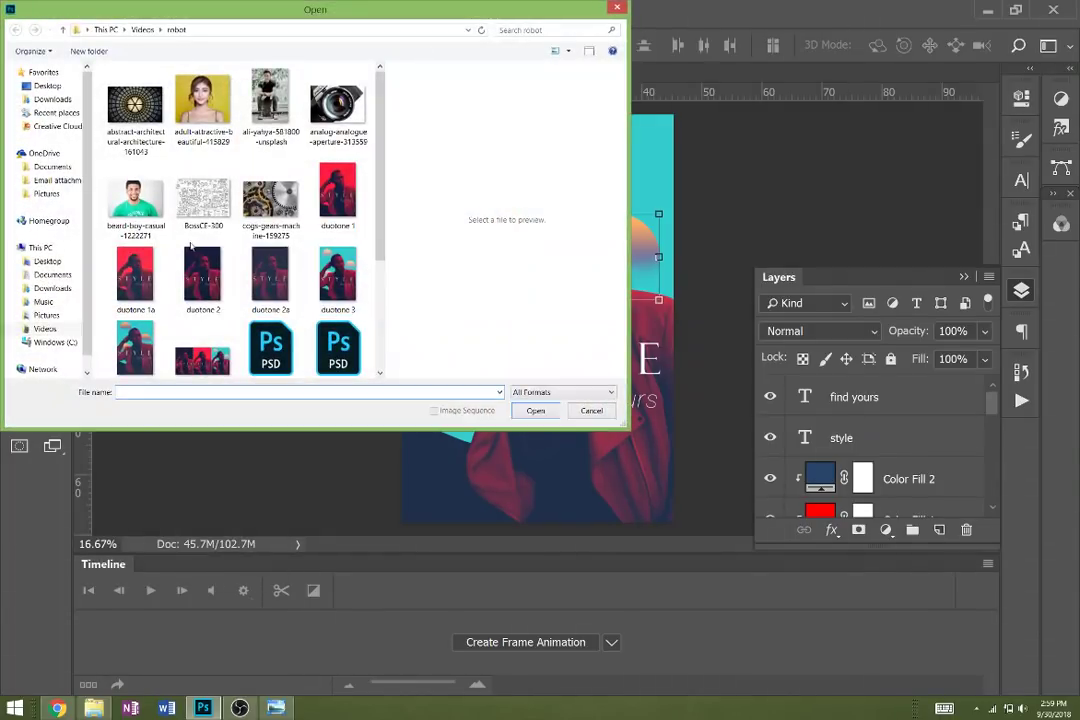
pyautogui.click(120, 297)
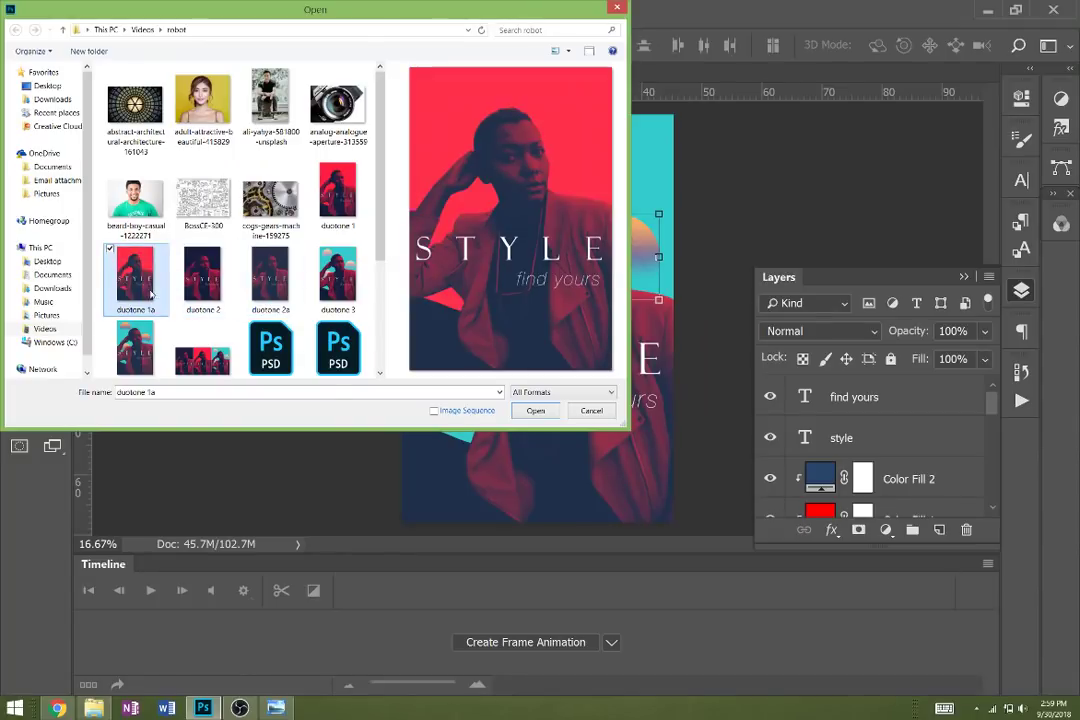
pyautogui.click(270, 275)
pyautogui.click(533, 410)
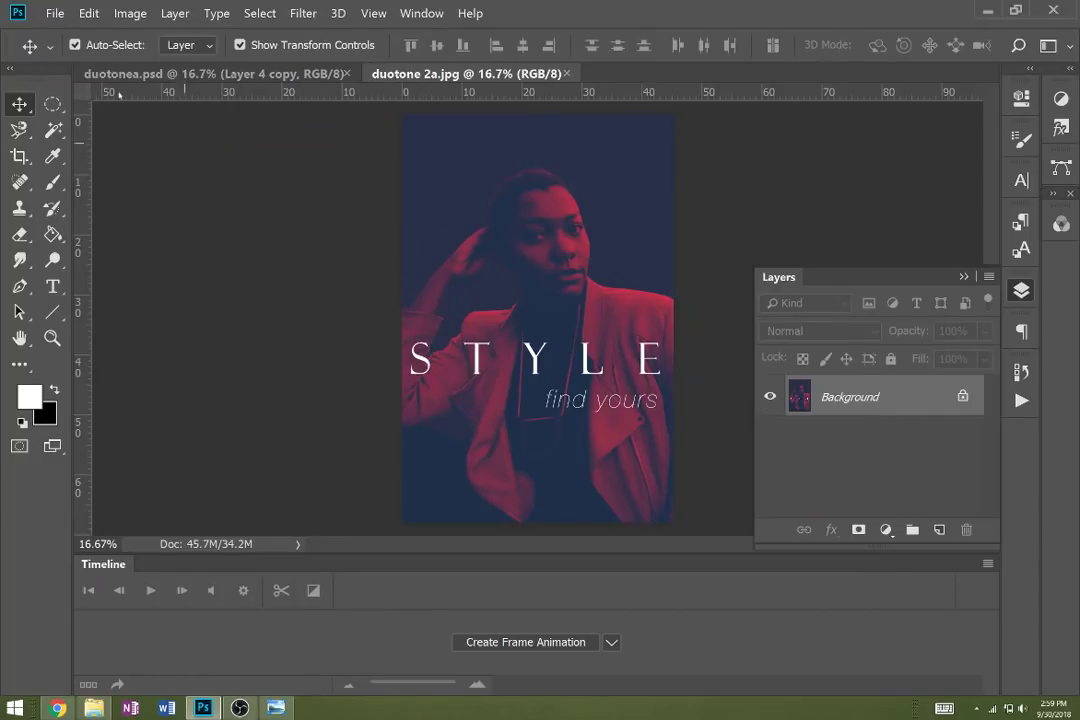
# - Extend the canvas of duotone 2a to 300 percent width and 100 percent height, keeping the poster centred with white extension areas
pyautogui.click(55, 14)
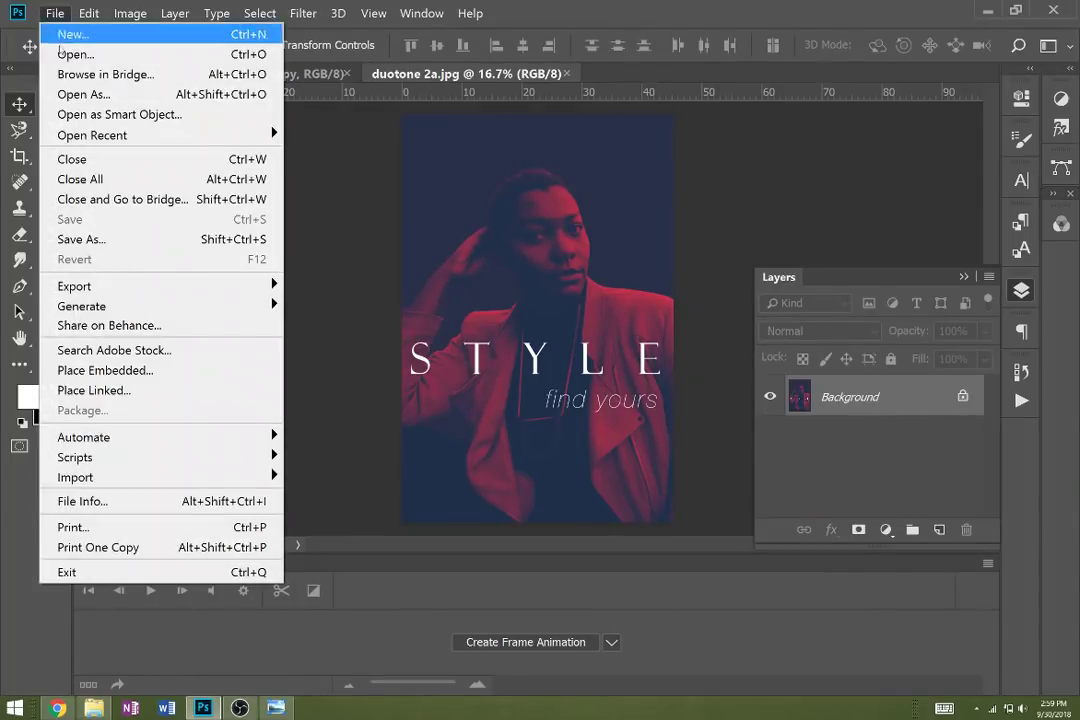
pyautogui.click(90, 14)
pyautogui.click(130, 14)
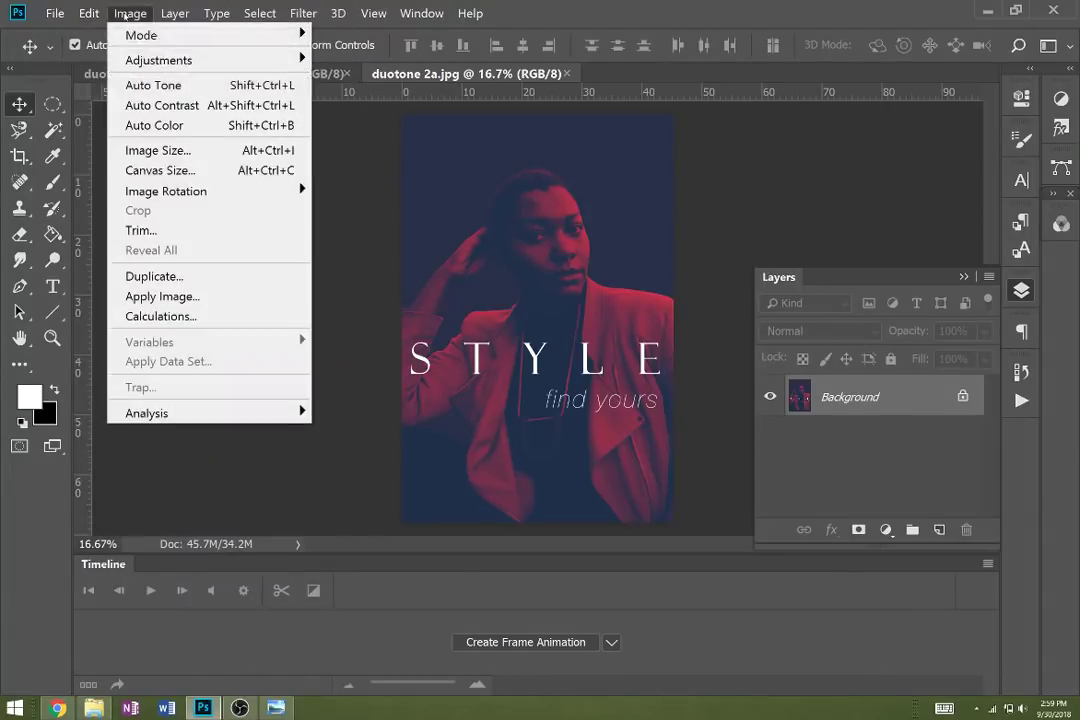
pyautogui.click(163, 171)
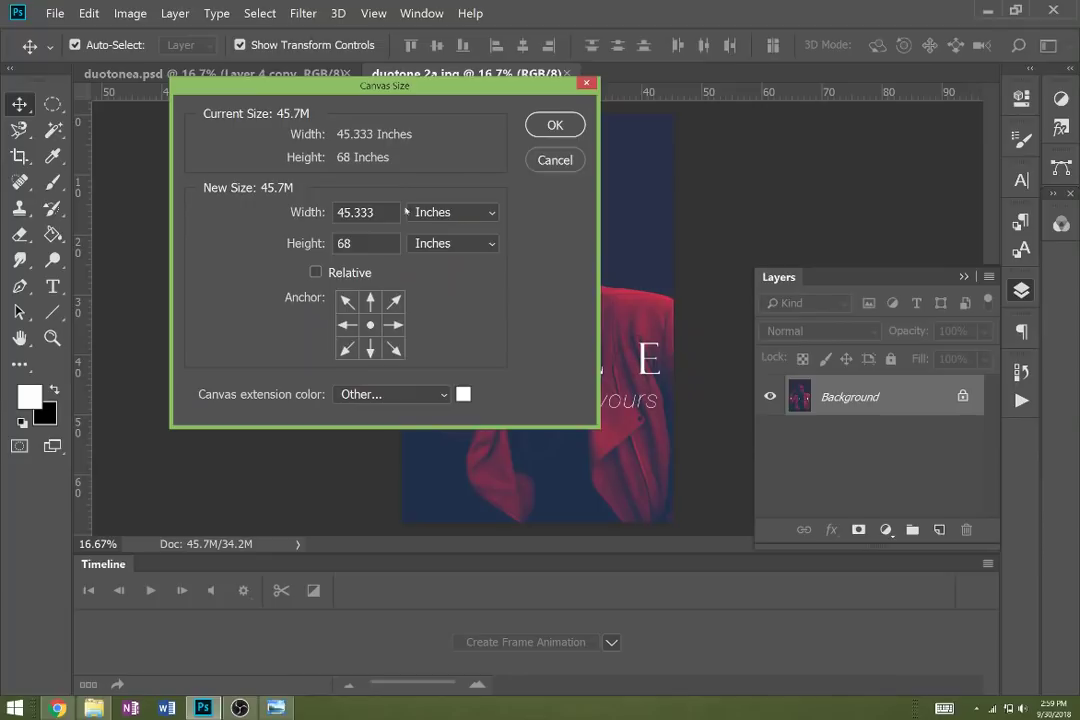
pyautogui.click(462, 215)
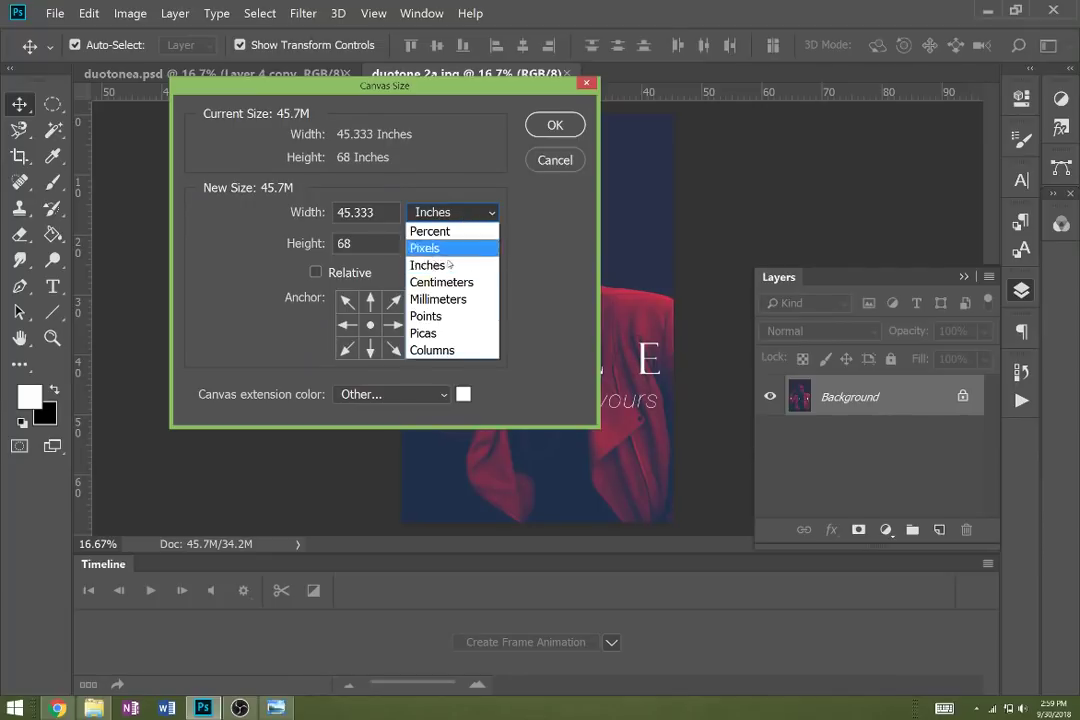
pyautogui.click(432, 231)
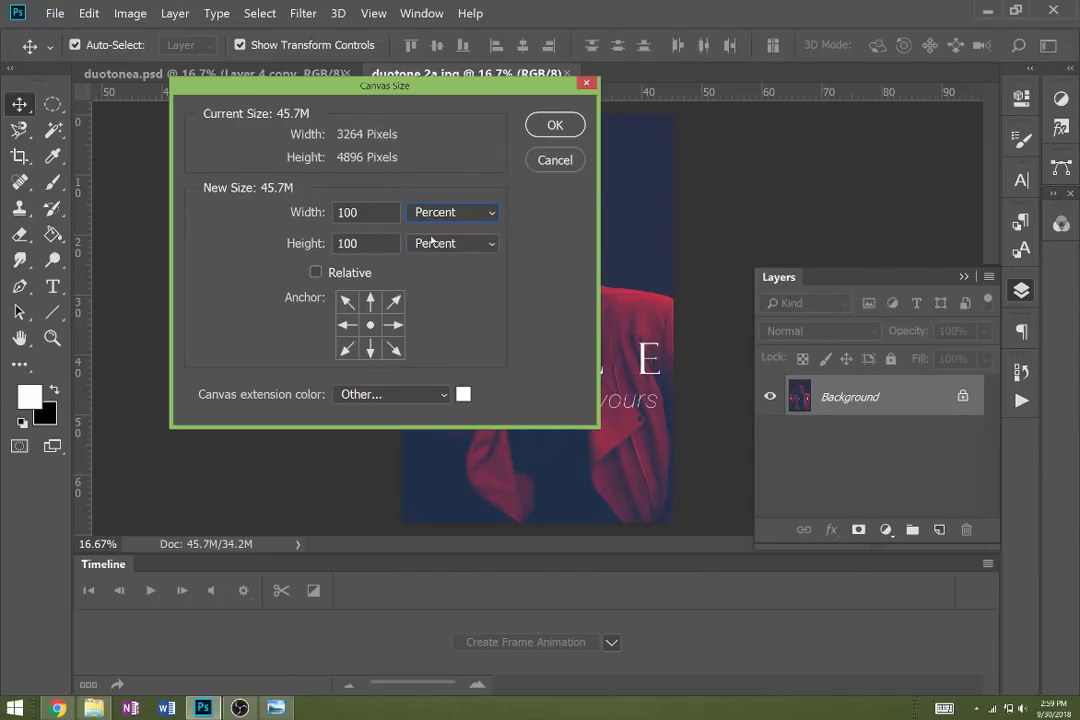
pyautogui.doubleClick(361, 213)
pyautogui.write('3')
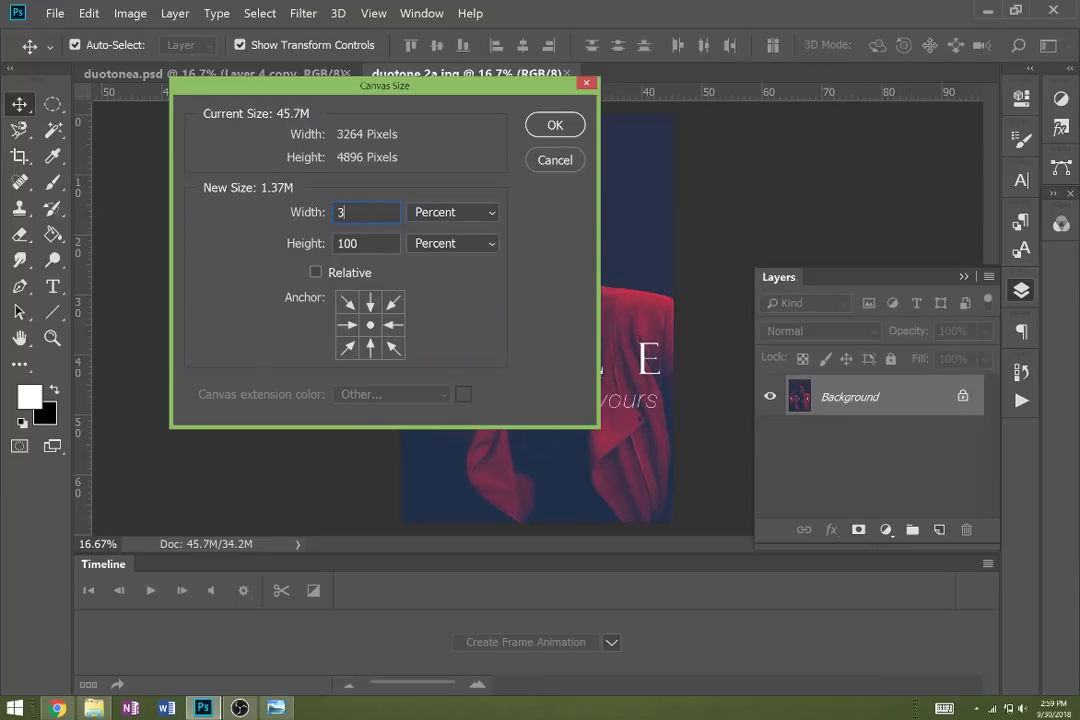
pyautogui.write('00')
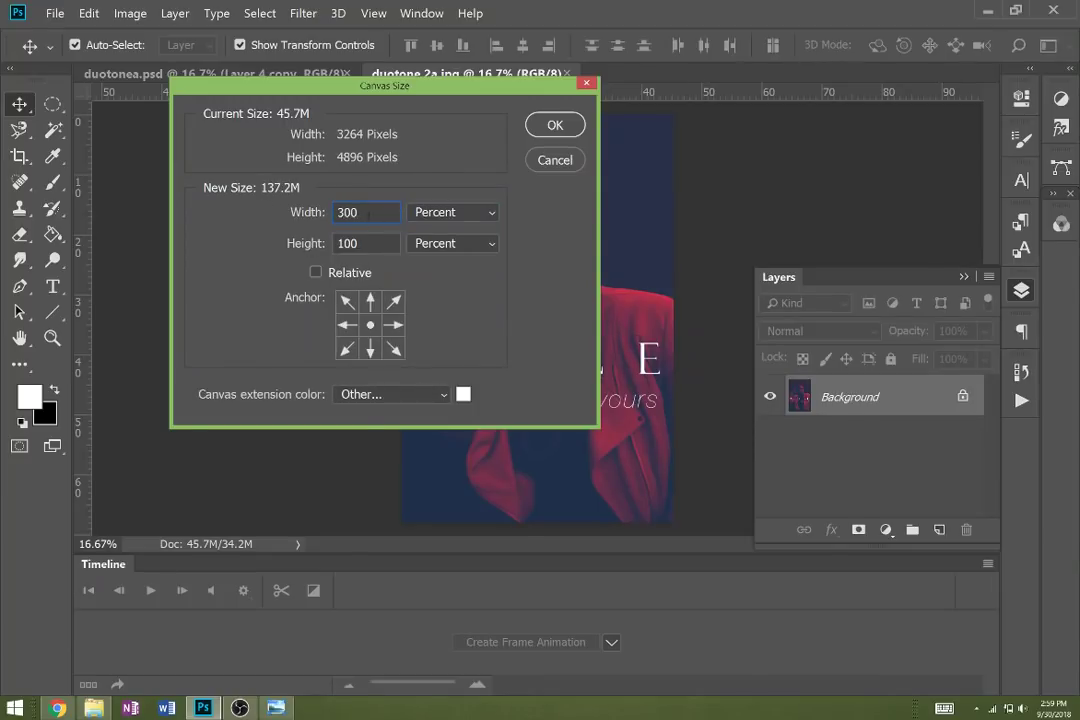
pyautogui.click(565, 122)
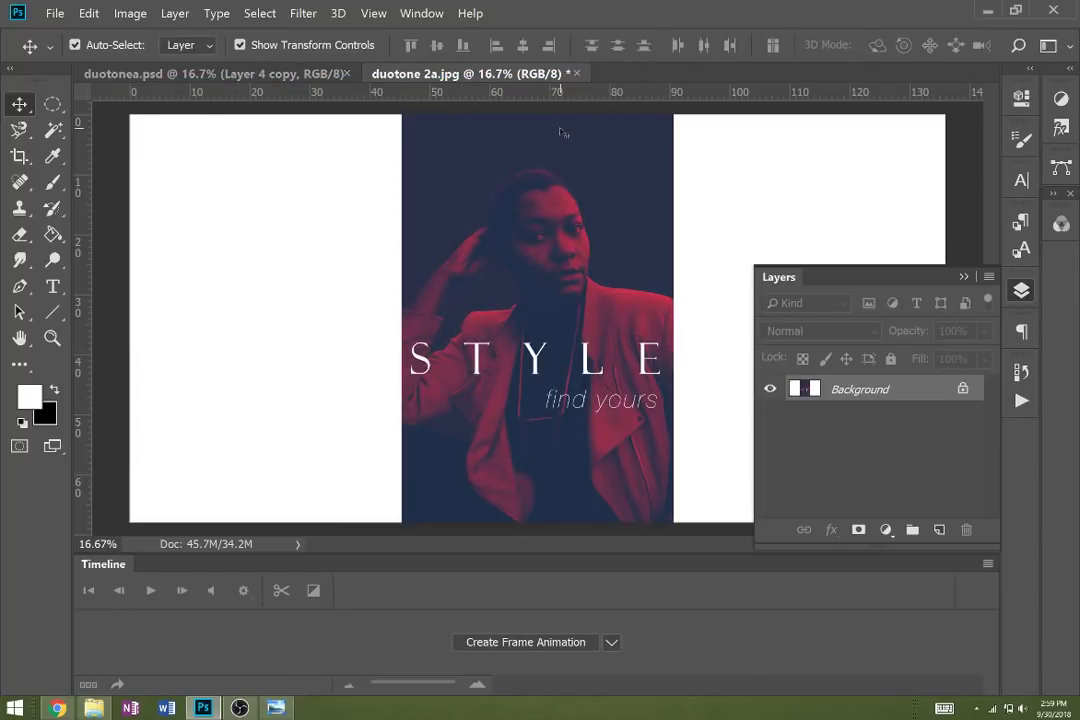
# - Place duotone 1a as an embedded image in the empty area to the left of the blue poster
pyautogui.click(44, 15)
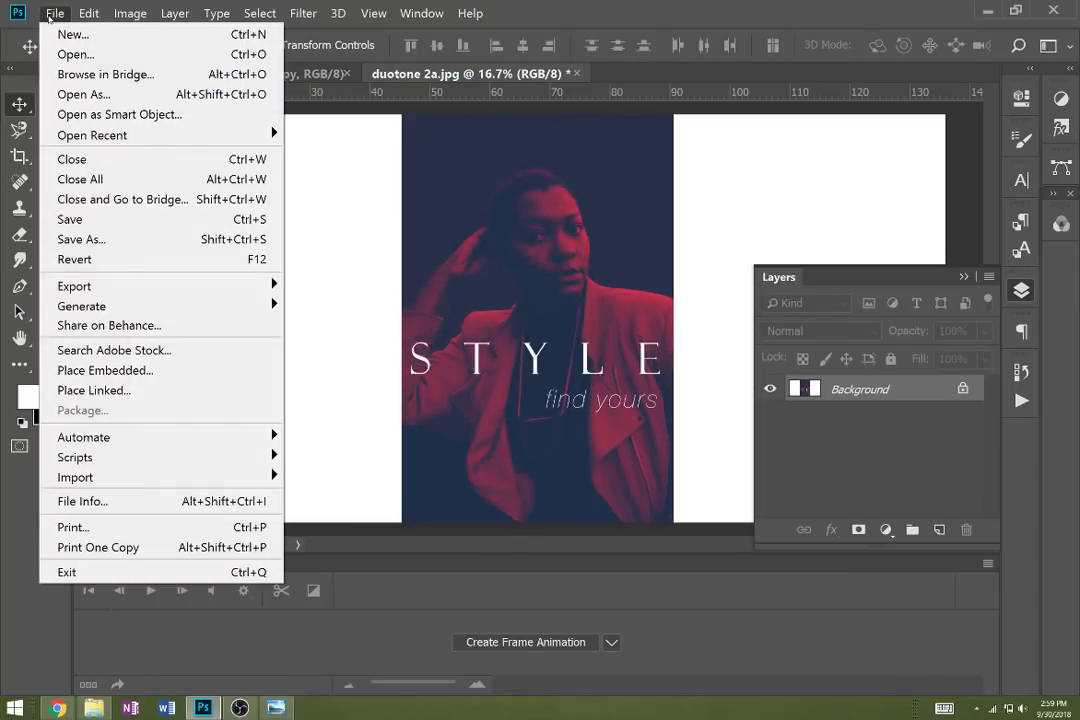
pyautogui.click(128, 370)
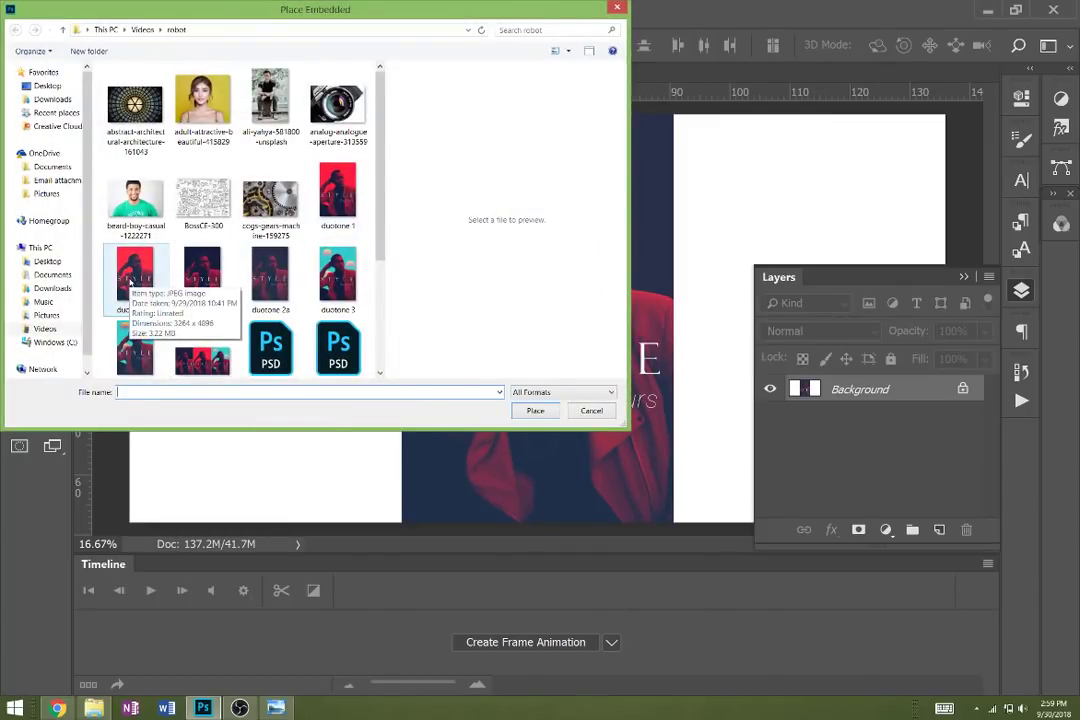
pyautogui.click(132, 281)
pyautogui.click(535, 412)
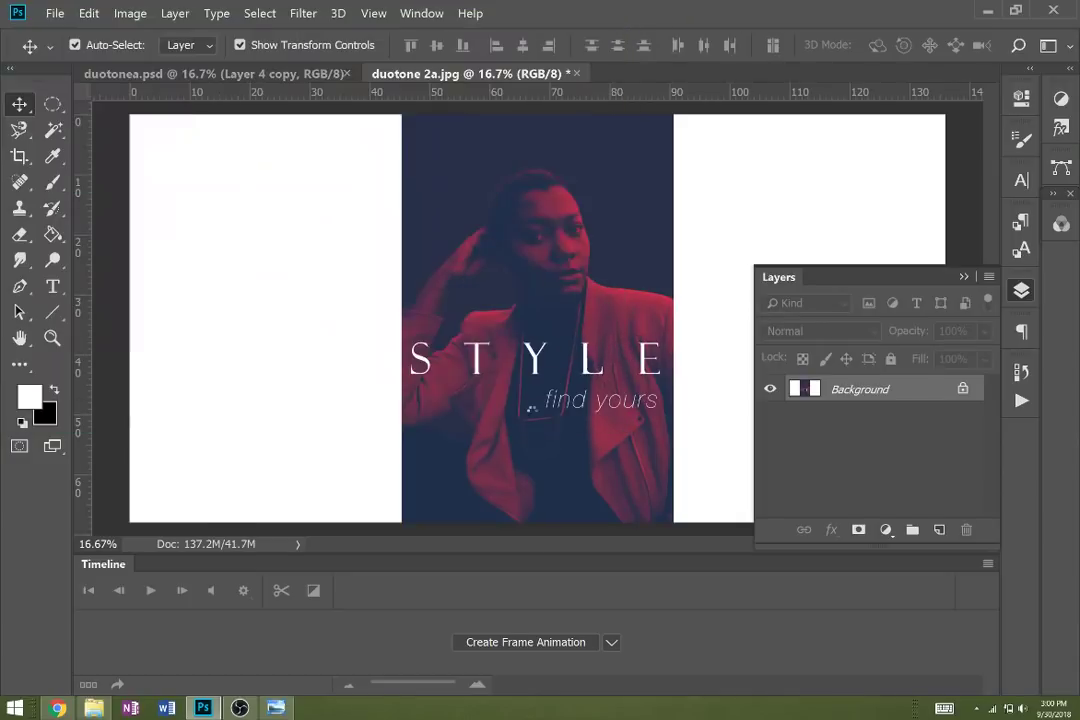
pyautogui.moveTo(535, 412); pyautogui.dragTo(261, 420)
pyautogui.press('Return')
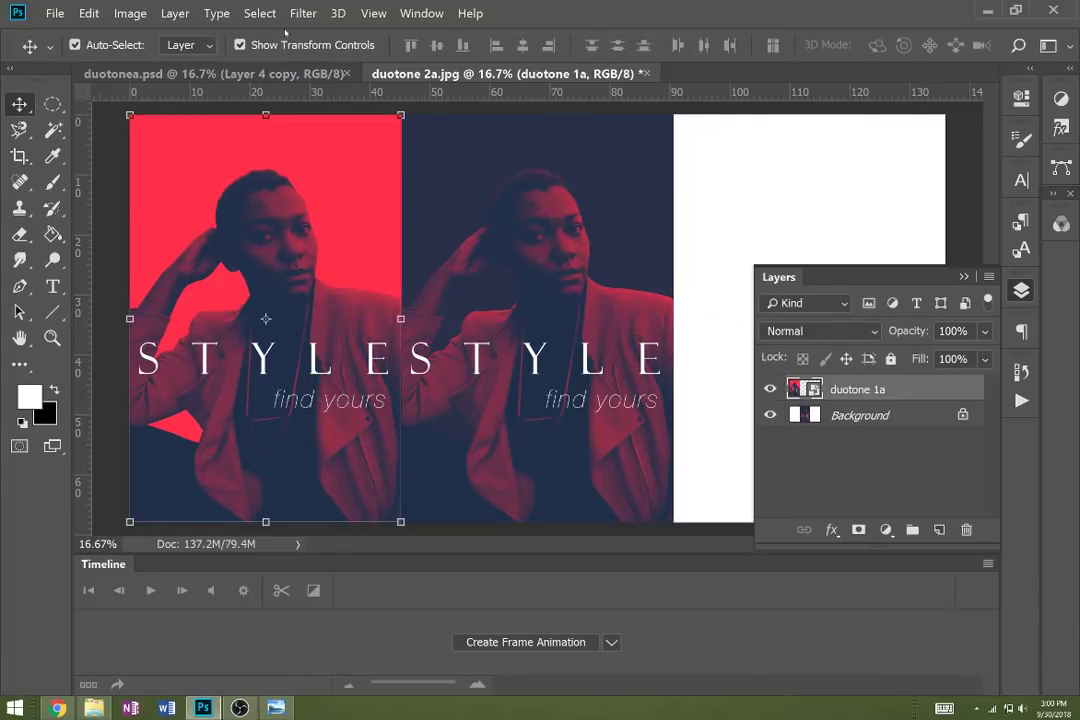
pyautogui.click(373, 13)
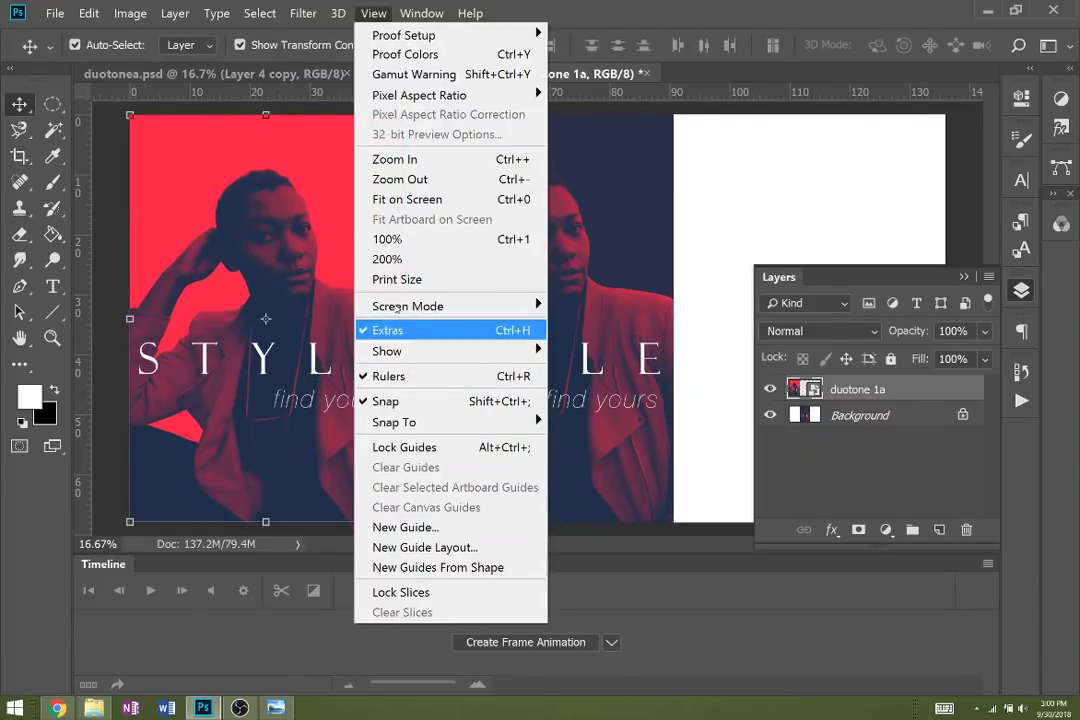
pyautogui.moveTo(420, 422)
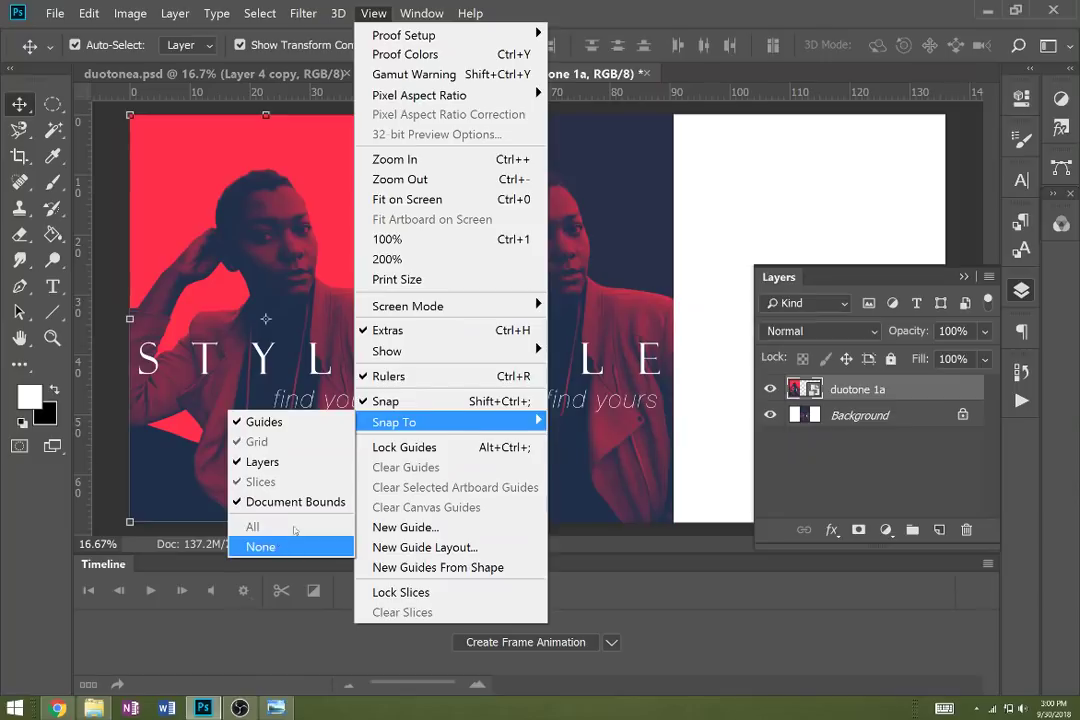
pyautogui.click(405, 401)
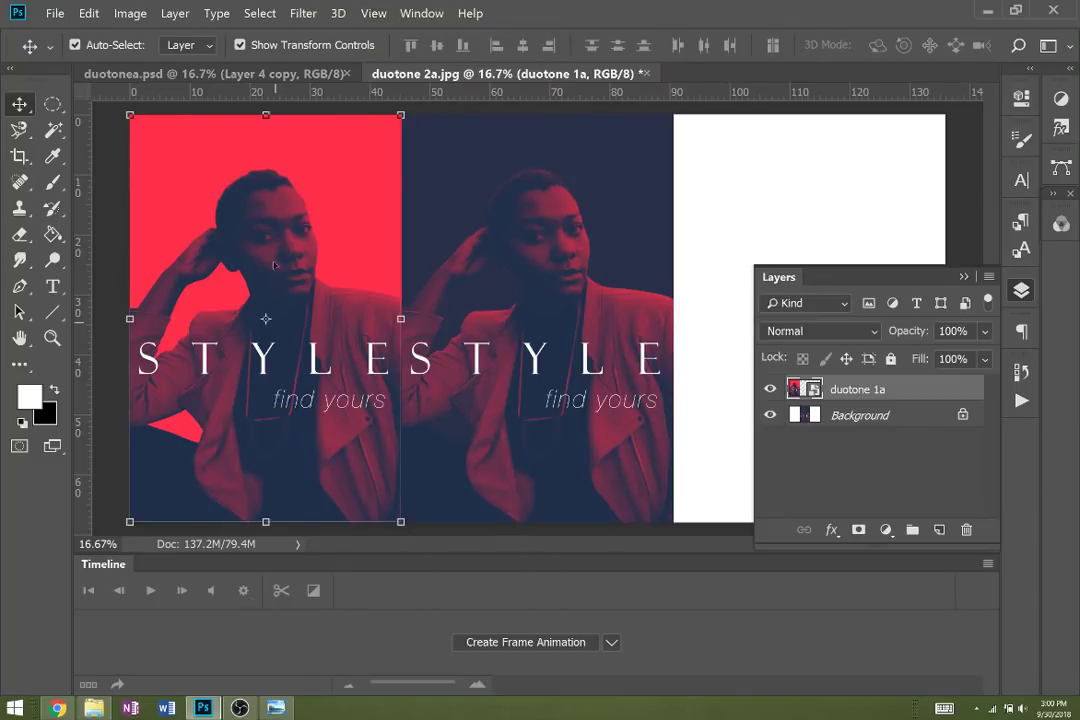
# - Place duotone 3a as an embedded image in the empty area to the right of the blue poster and commit the placement
pyautogui.click(55, 13)
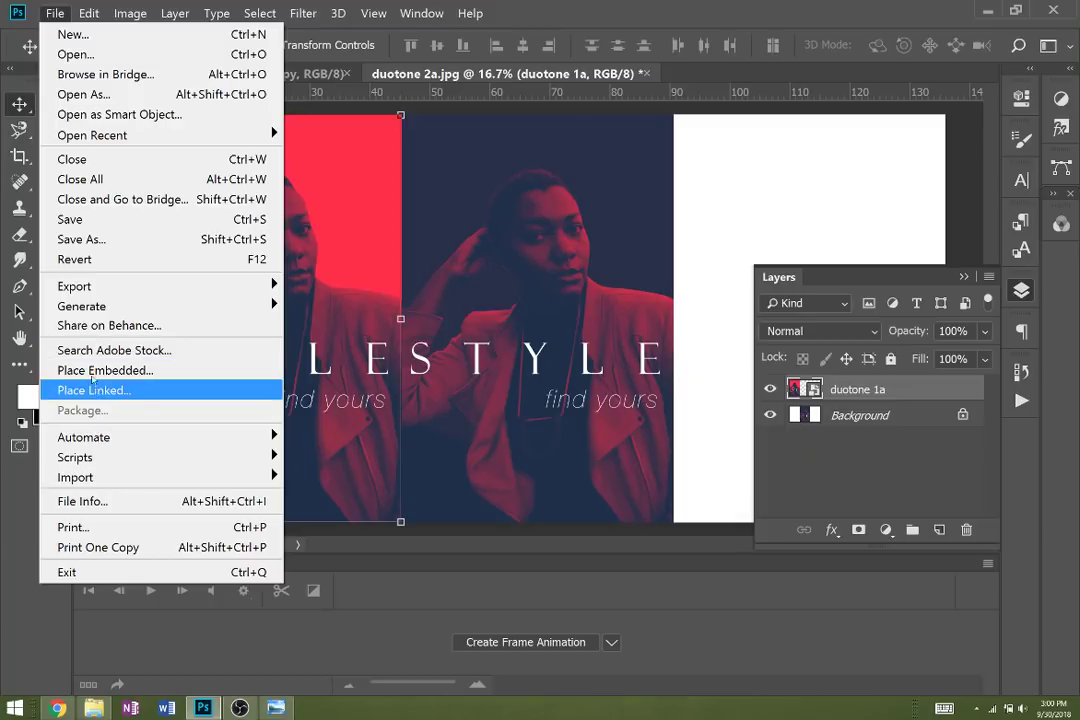
pyautogui.click(105, 370)
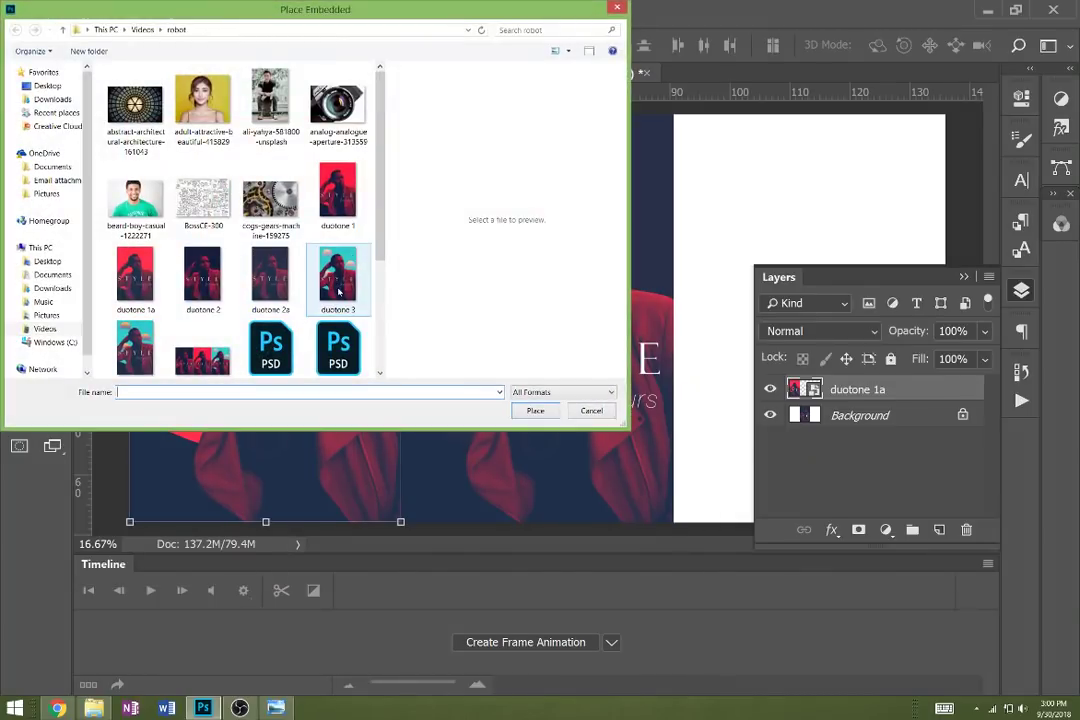
pyautogui.doubleClick(125, 348)
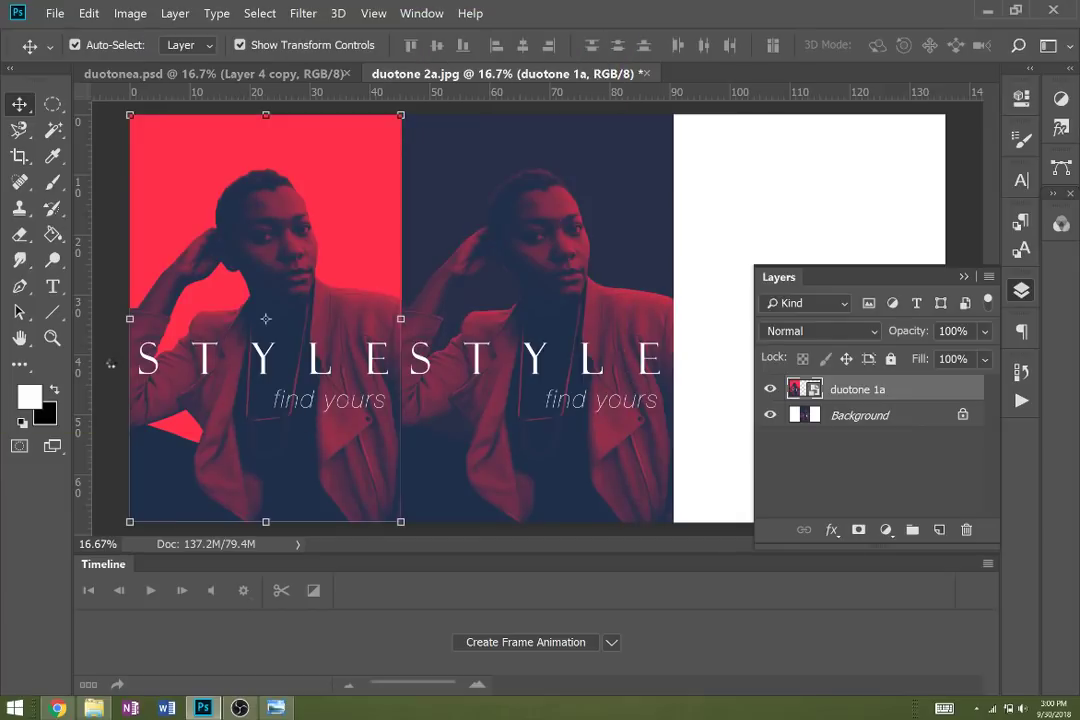
pyautogui.moveTo(486, 383); pyautogui.dragTo(758, 381)
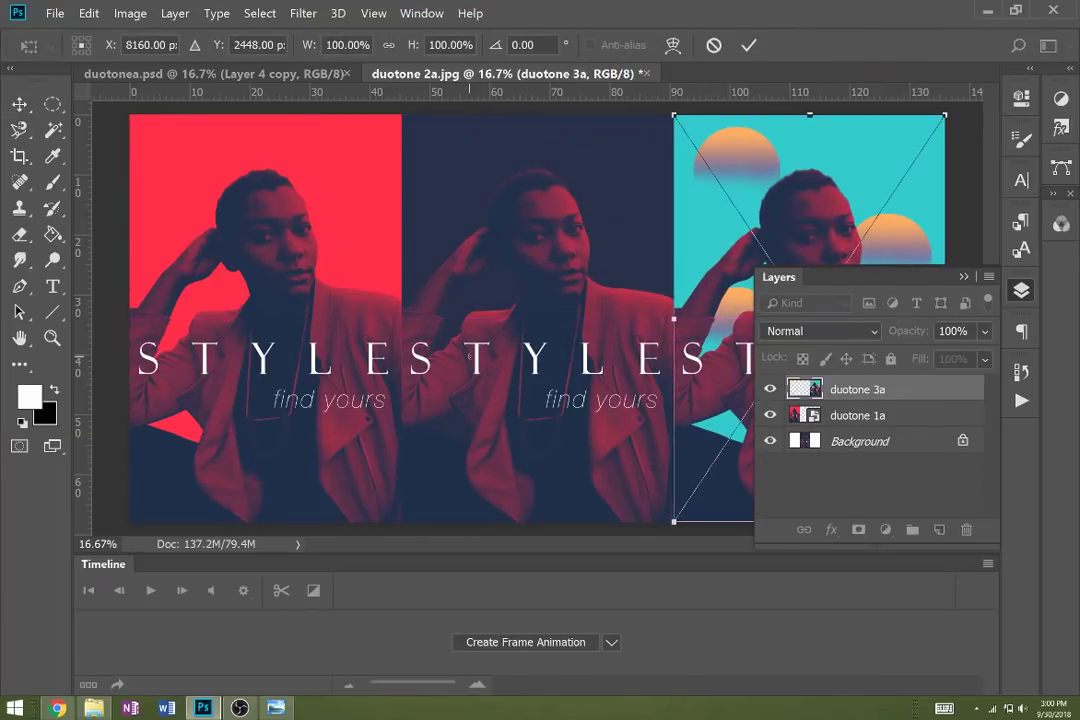
pyautogui.click(53, 313)
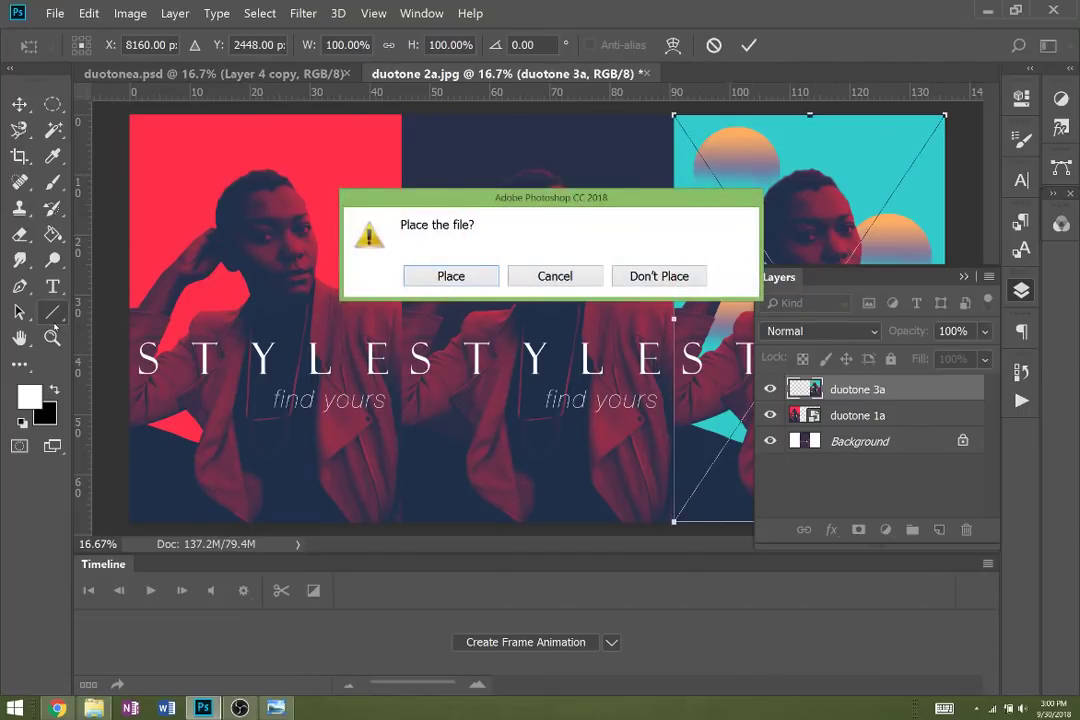
pyautogui.click(420, 280)
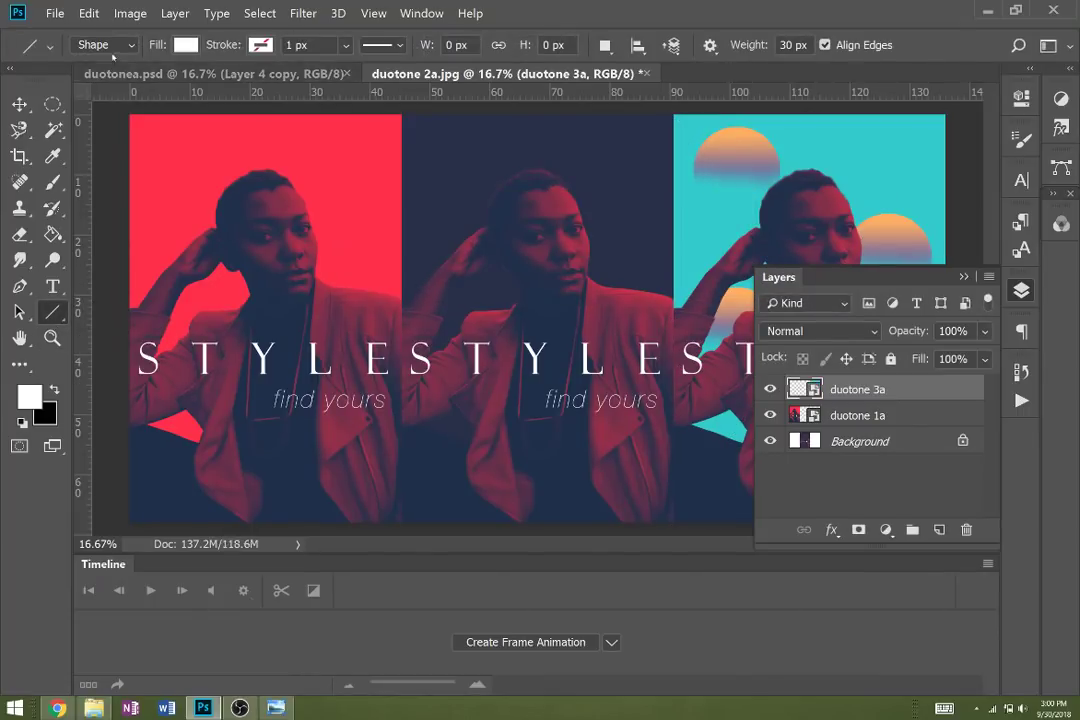
# - Draw a white vertical line 30 px wide and about 5040 px tall along the border between the red and blue posters
pyautogui.rightClick(50, 315)
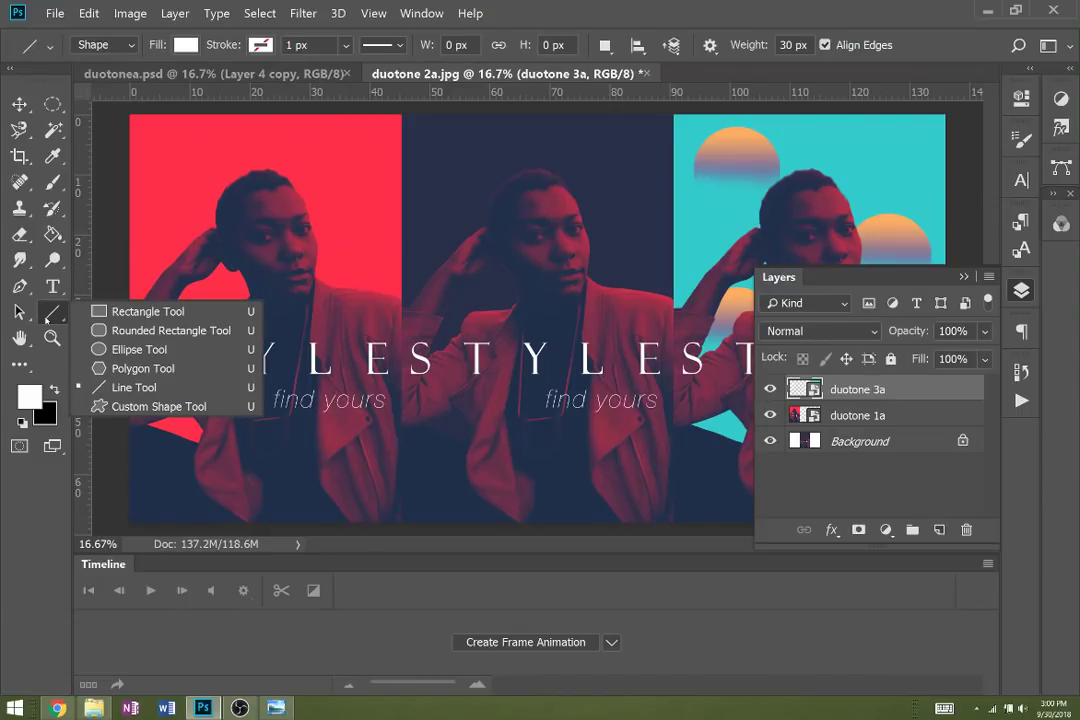
pyautogui.click(122, 388)
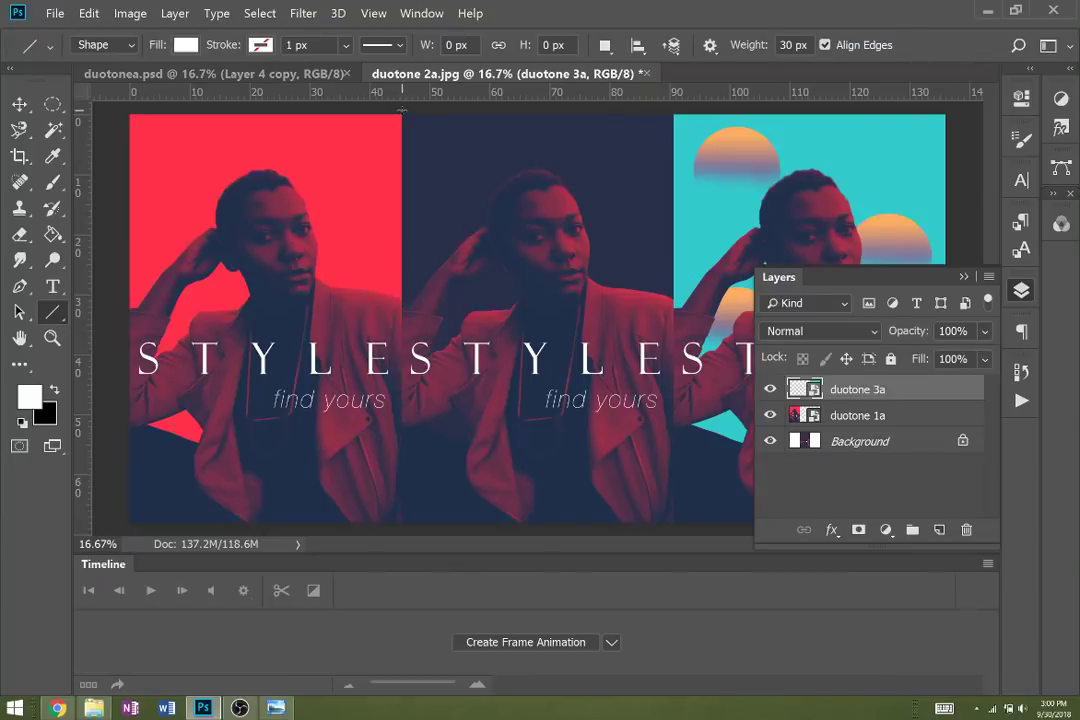
pyautogui.moveTo(400, 110); pyautogui.dragTo(397, 530)
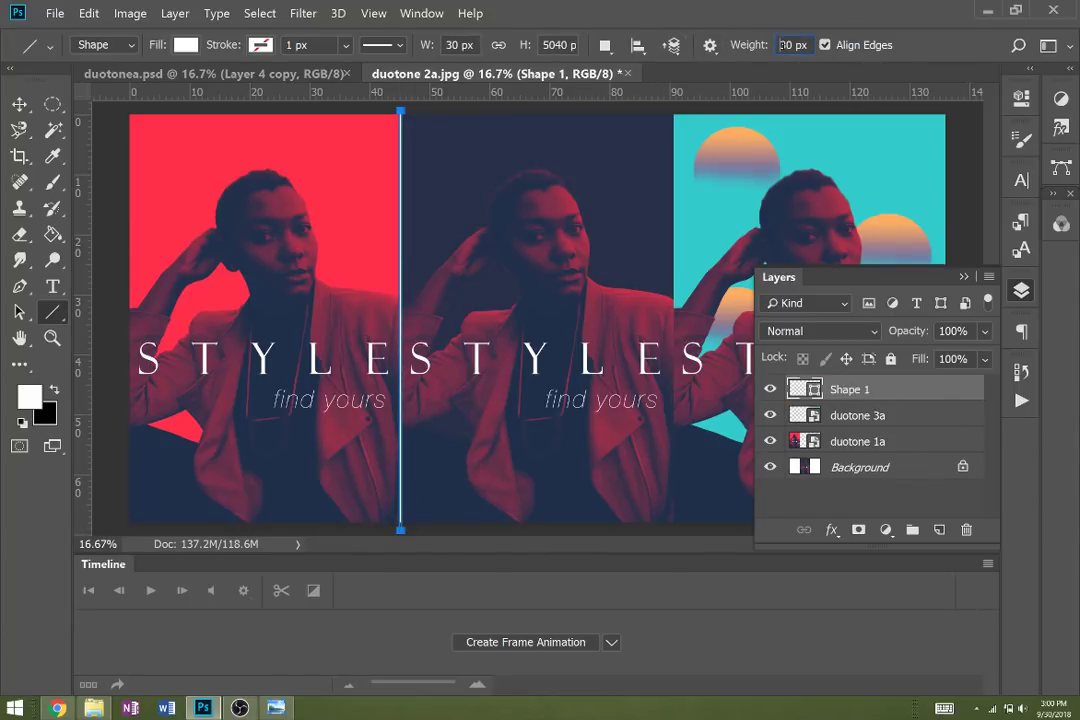
# - Set the line weight to 45 px and draw a vertical line about 5172 px tall between the blue and turquoise posters
pyautogui.press('Up')
pyautogui.press('Return')
pyautogui.moveTo(672, 112); pyautogui.dragTo(677, 544)
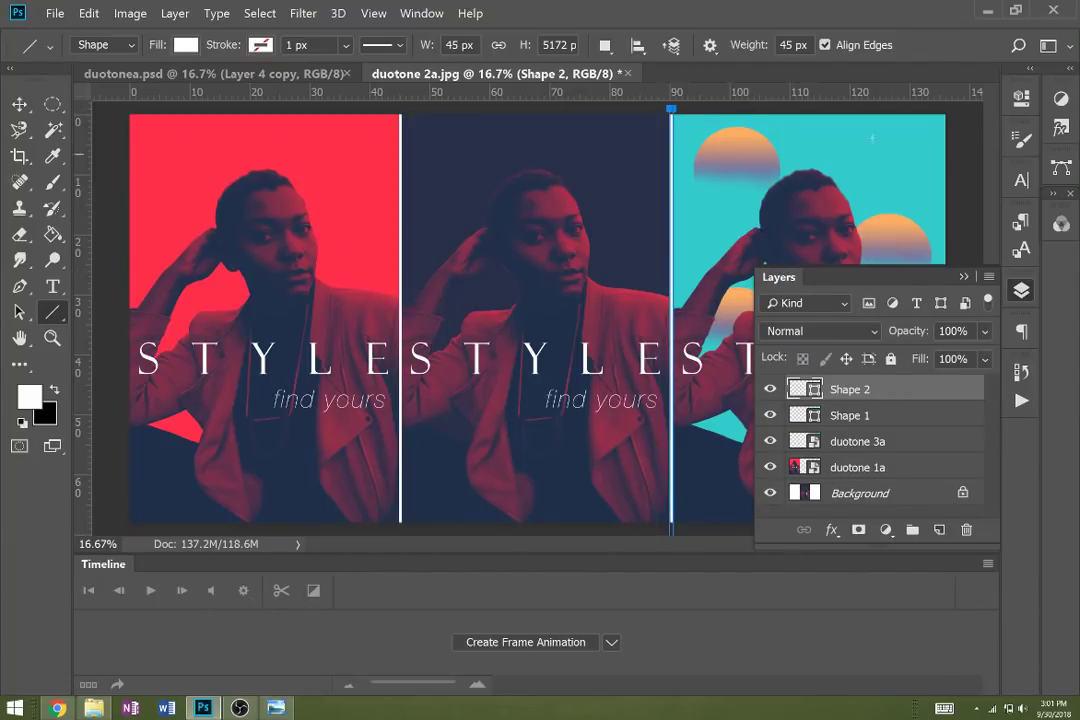
# - Nudge the second divider line slightly right onto the border of the turquoise poster and collapse the layer list
pyautogui.click(884, 418)
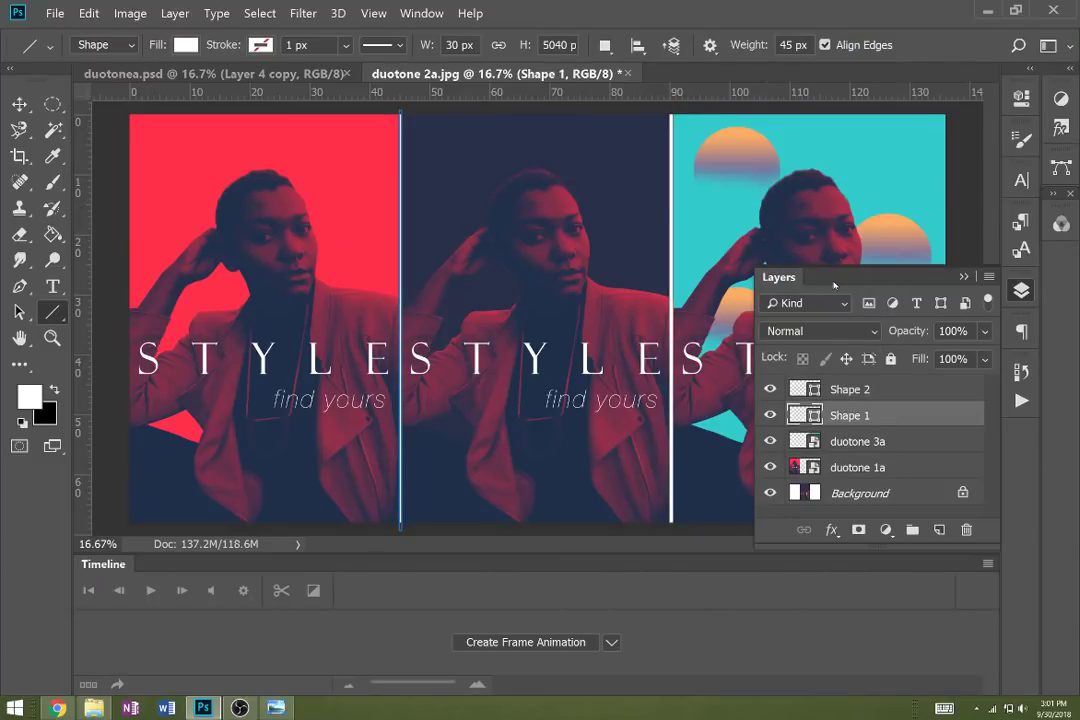
pyautogui.press('v')
pyautogui.click(886, 392)
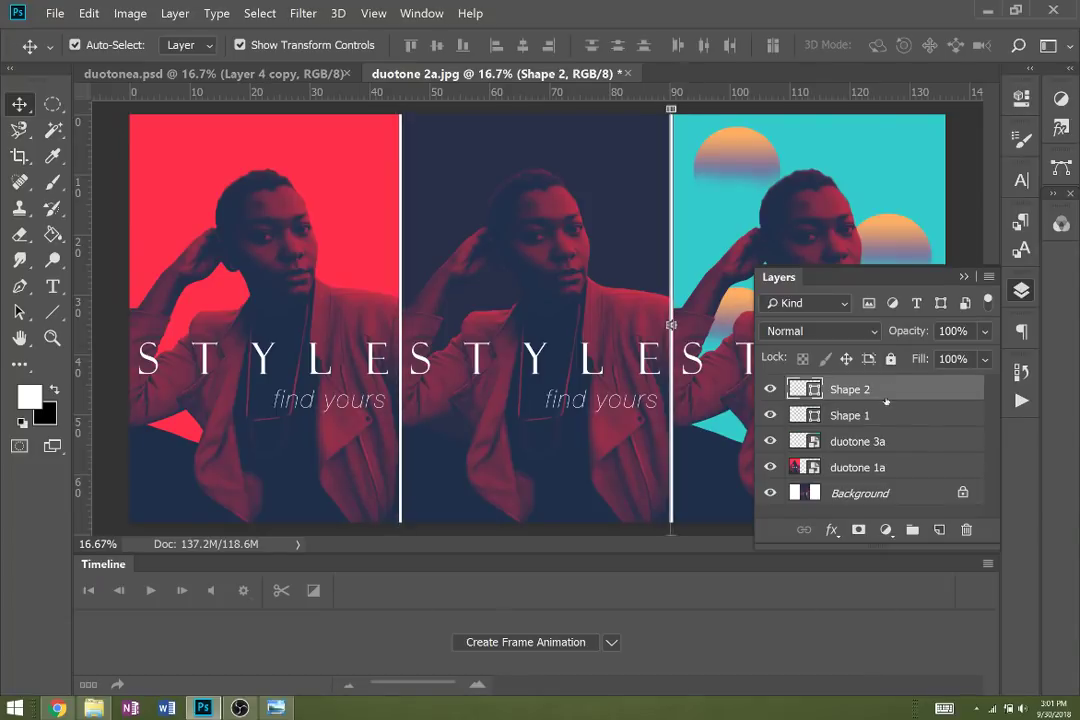
pyautogui.press('Right')
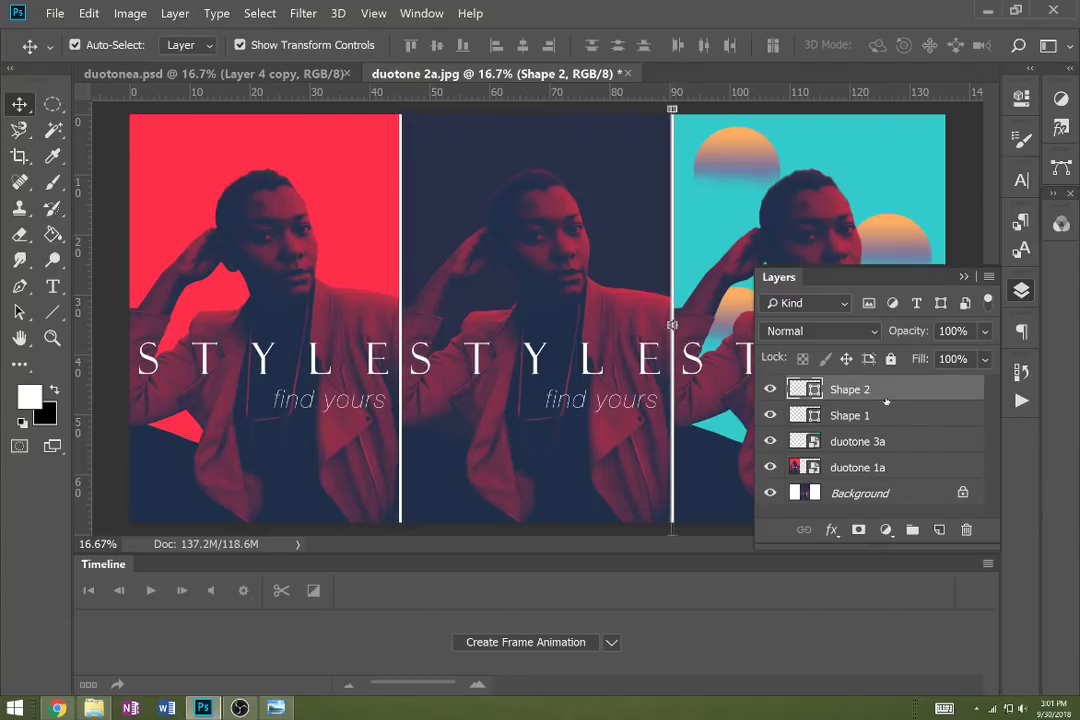
pyautogui.click(963, 277)
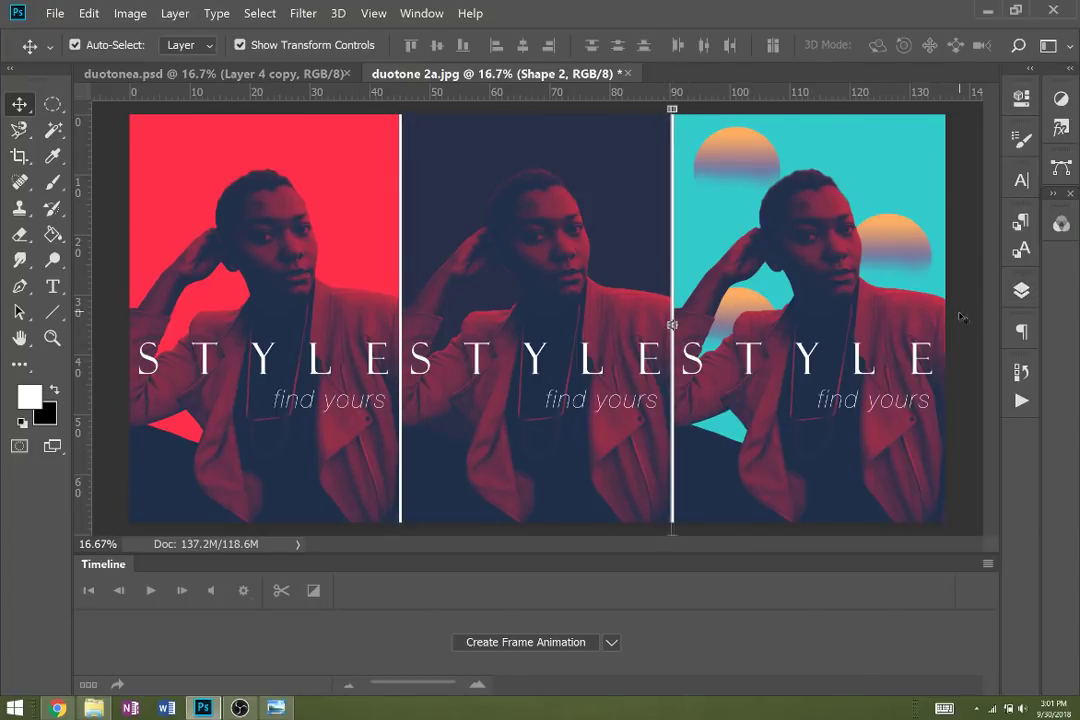
# - Save the triptych as a JPEG copy named "duotone" plus a surname, at Maximum quality 12 with the Baseline ("Standard") format
pyautogui.click(55, 13)
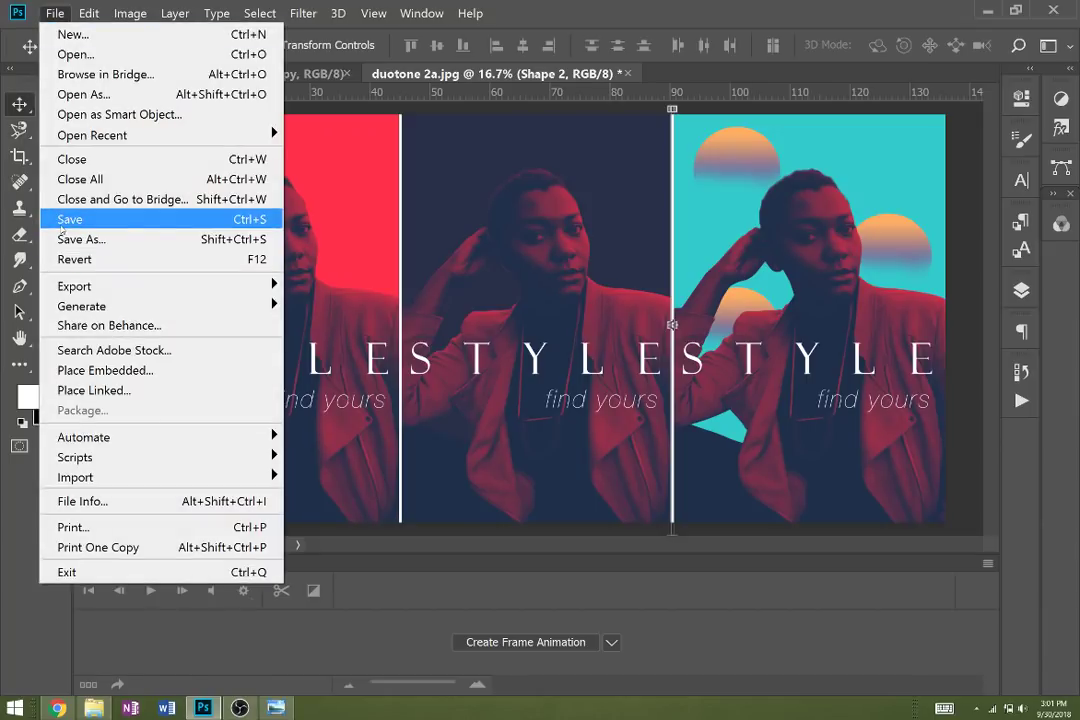
pyautogui.click(61, 224)
pyautogui.click(184, 372)
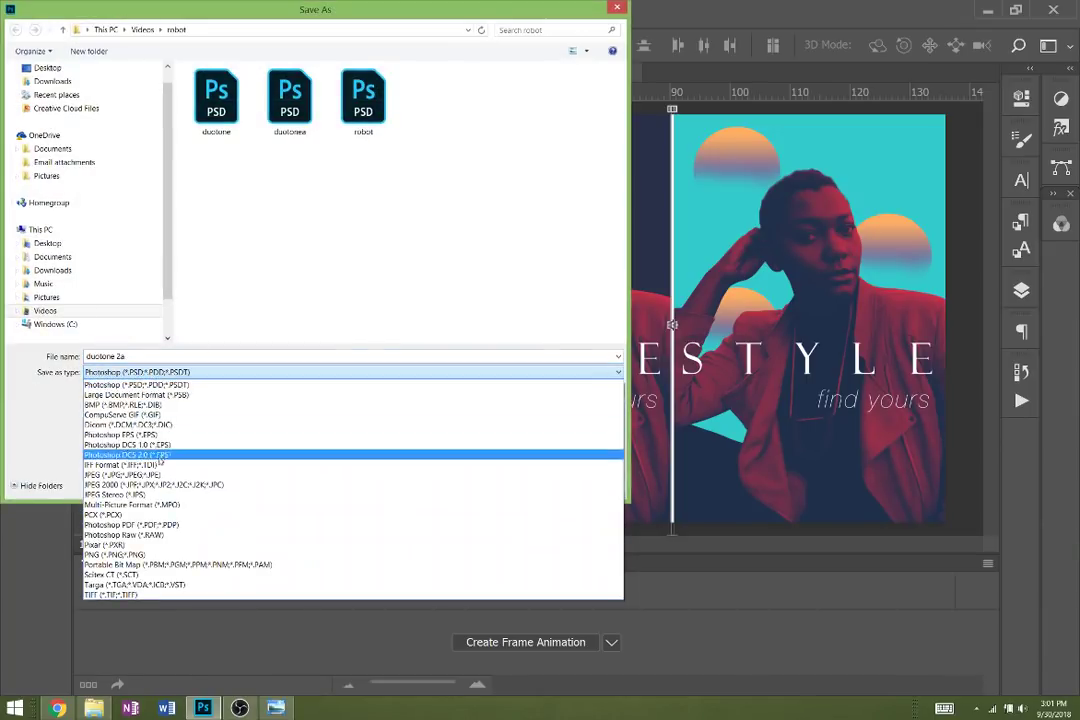
pyautogui.click(120, 474)
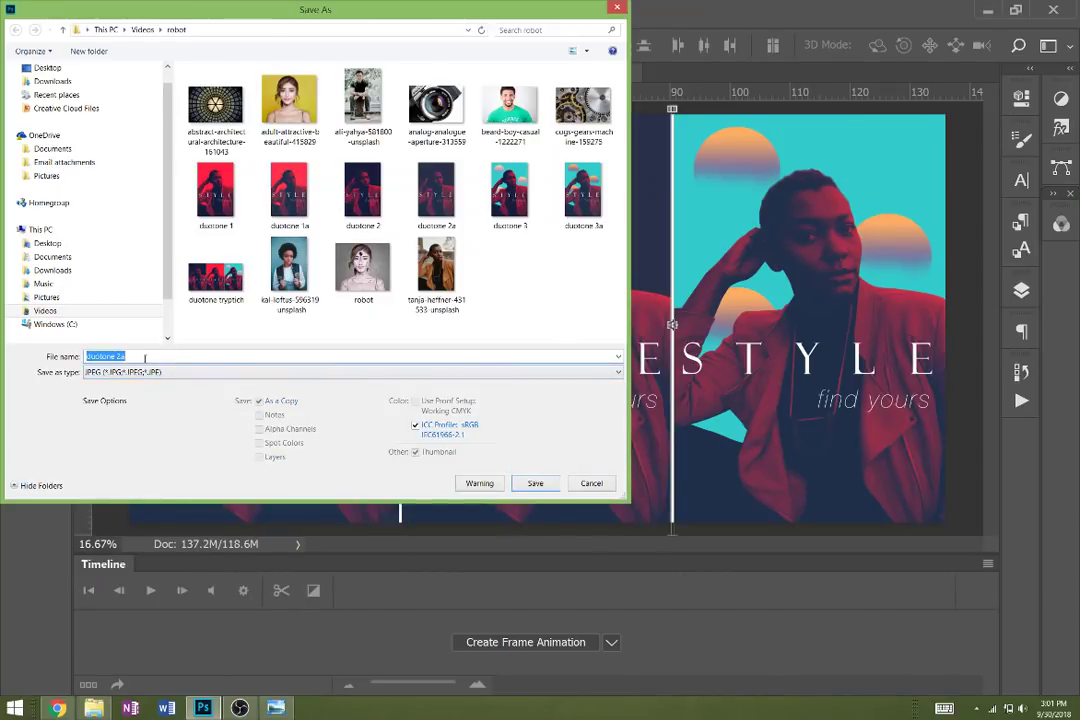
pyautogui.write('duoton')
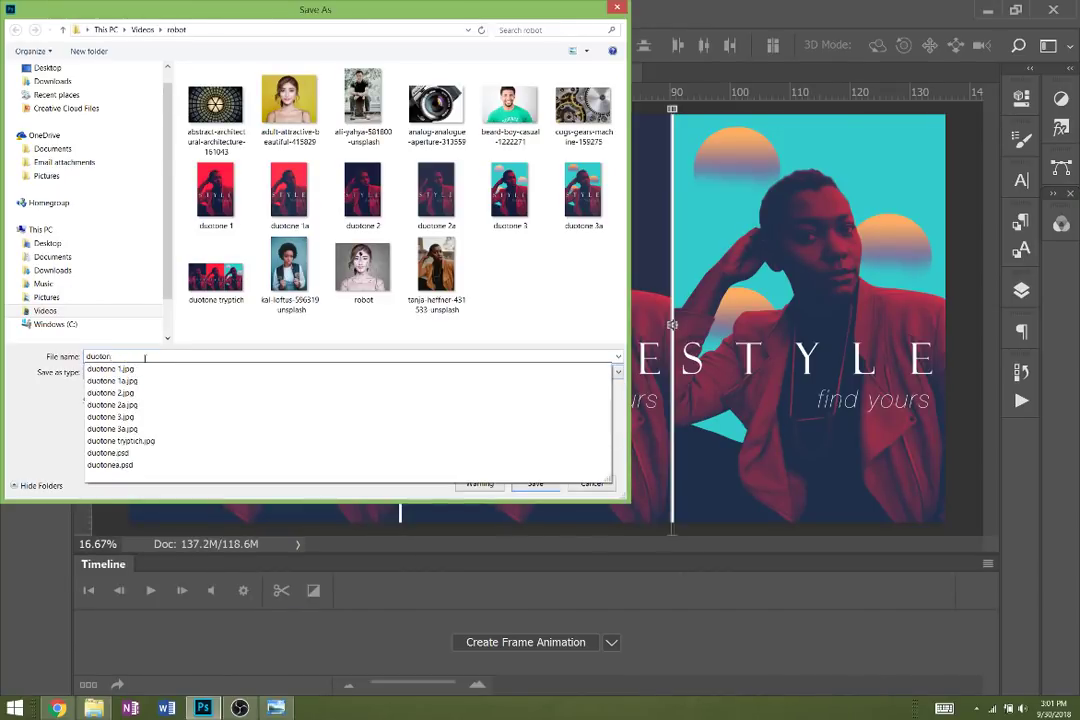
pyautogui.write('e (')
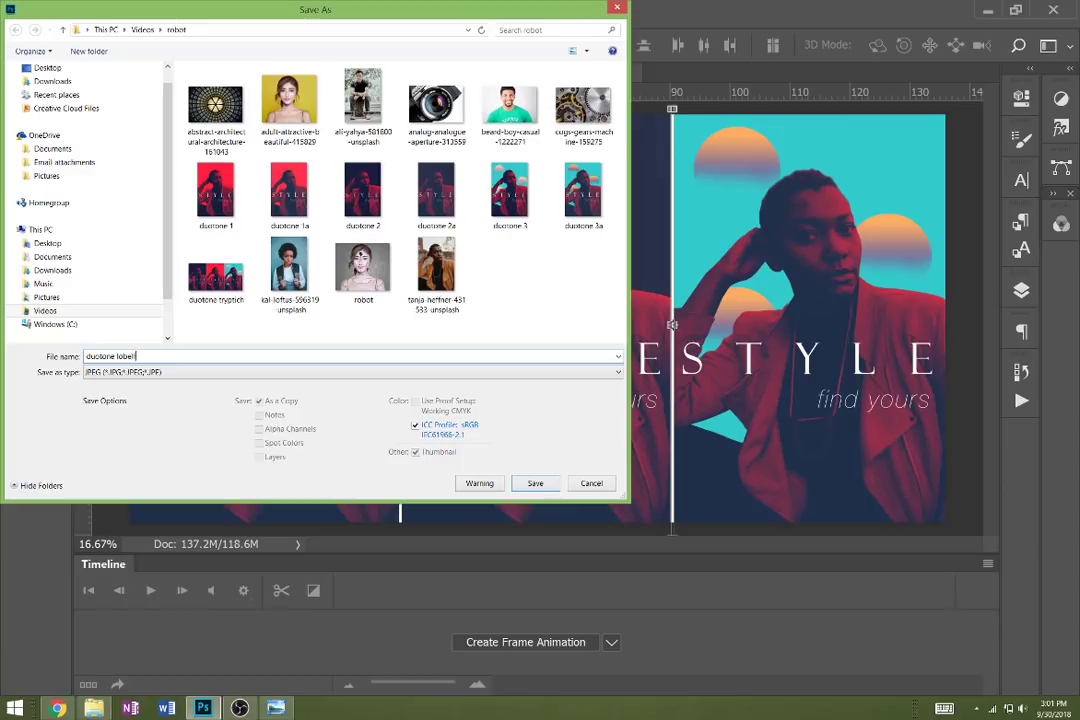
pyautogui.press('Return')
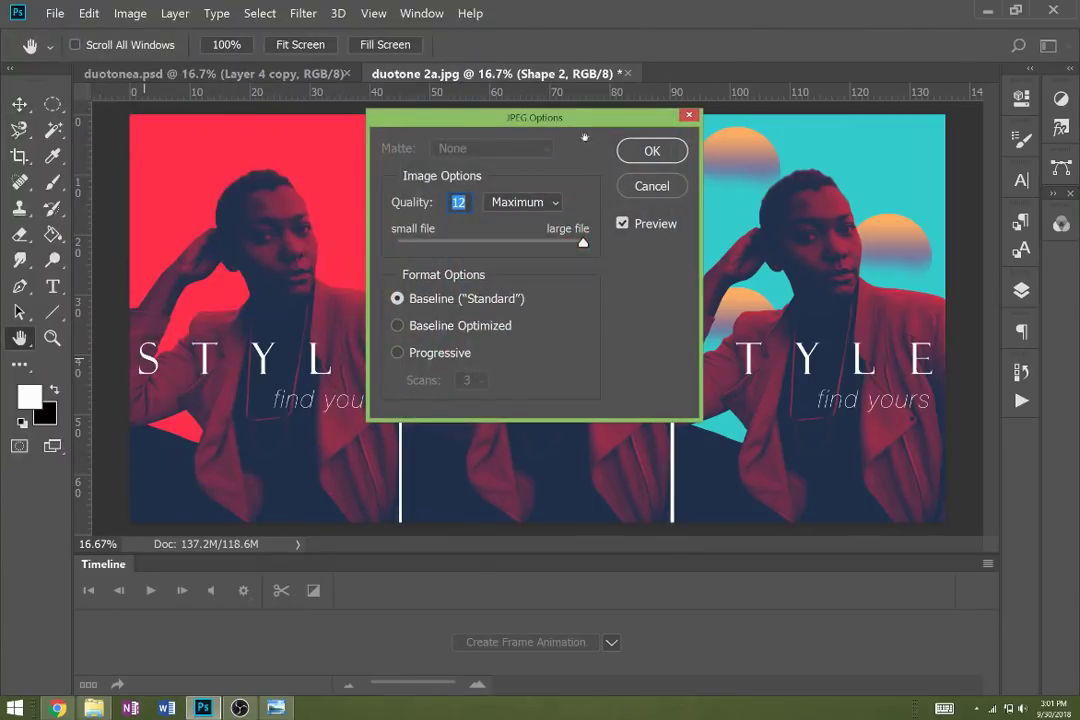
pyautogui.click(650, 152)
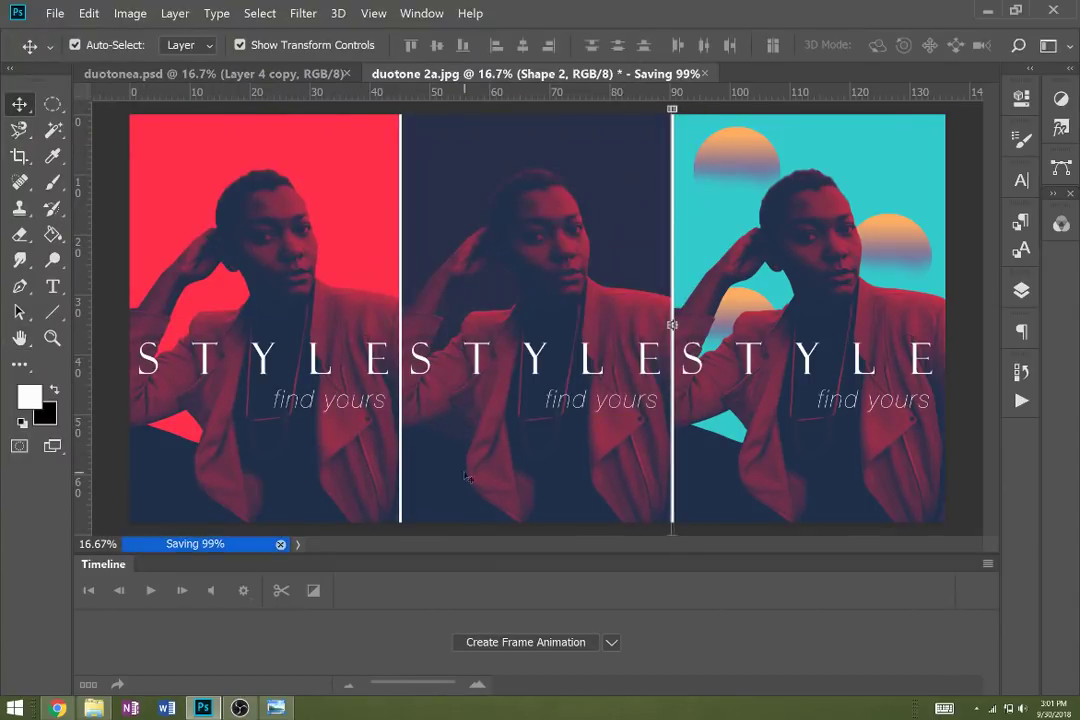
pyautogui.moveTo(240, 709)
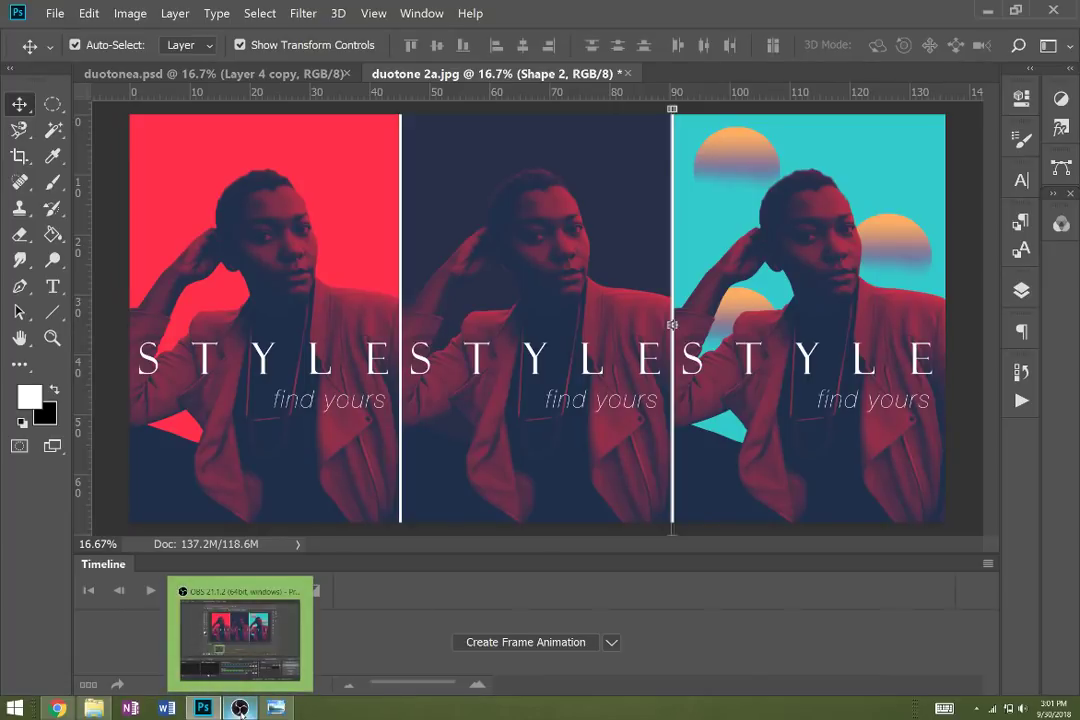